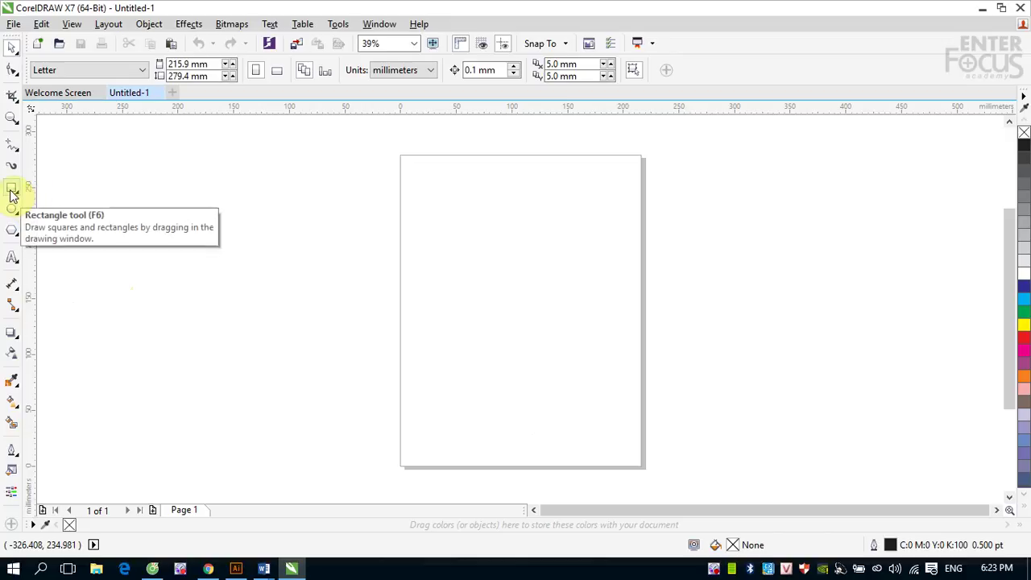
Draw a red-filled rectangle about 115 by 108 mm and position it in the upper half of the page
click(11, 187)
drag(424, 265, 555, 386)
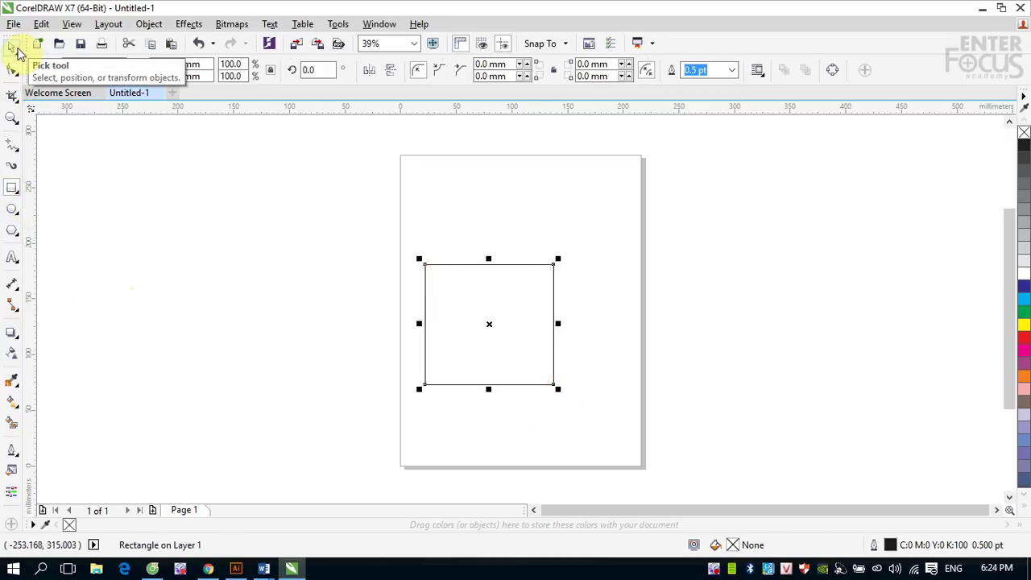
click(14, 46)
drag(1024, 337, 490, 267)
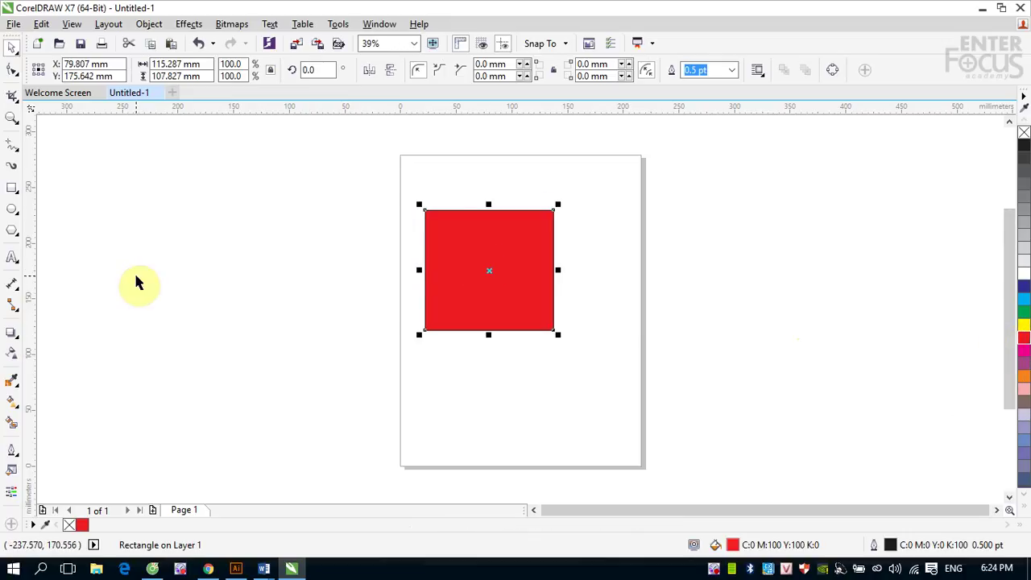
Try the Perspective Top Right drop shadow preset on the red rectangle and clear it
click(449, 304)
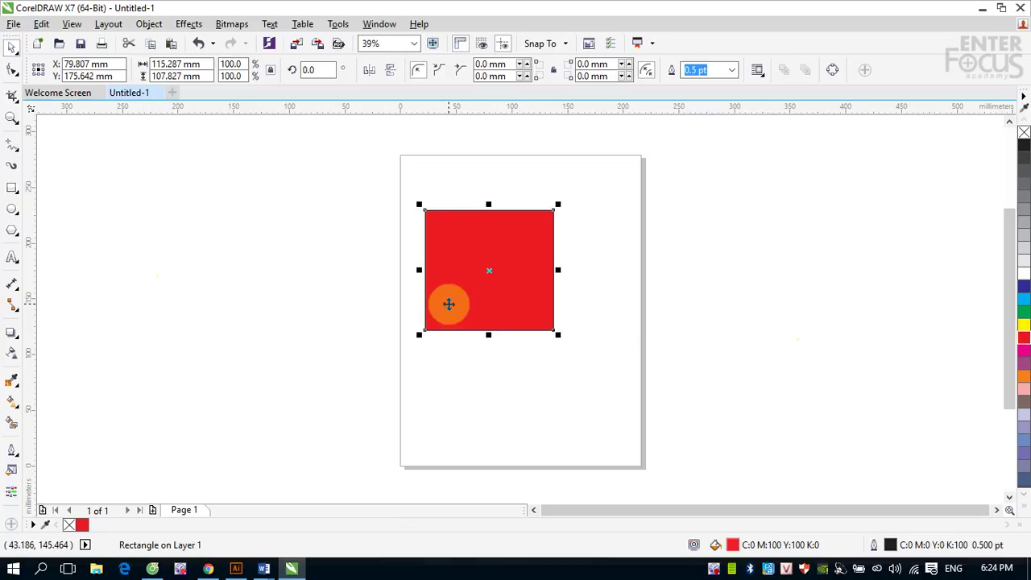
click(10, 333)
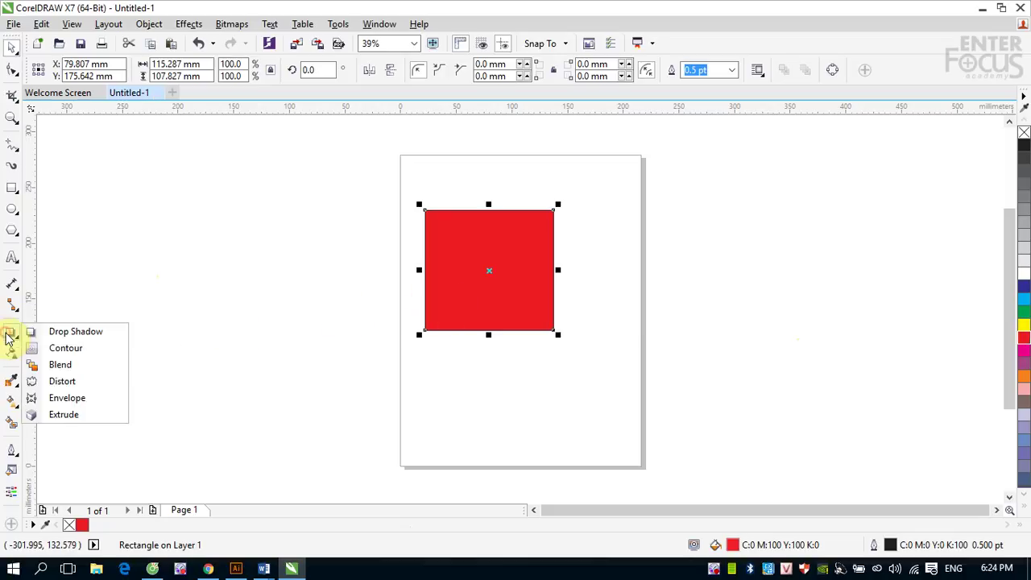
click(71, 334)
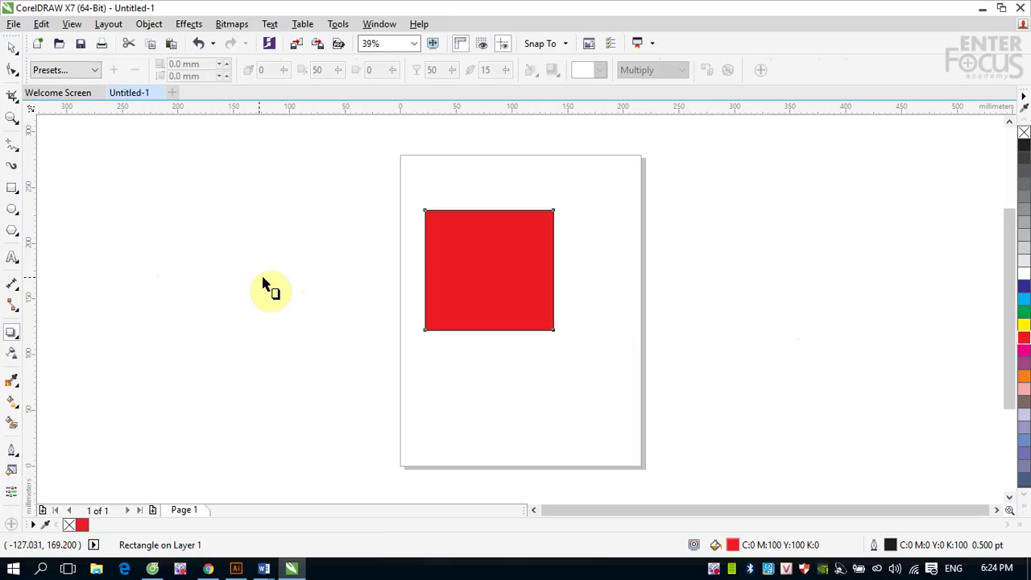
click(99, 70)
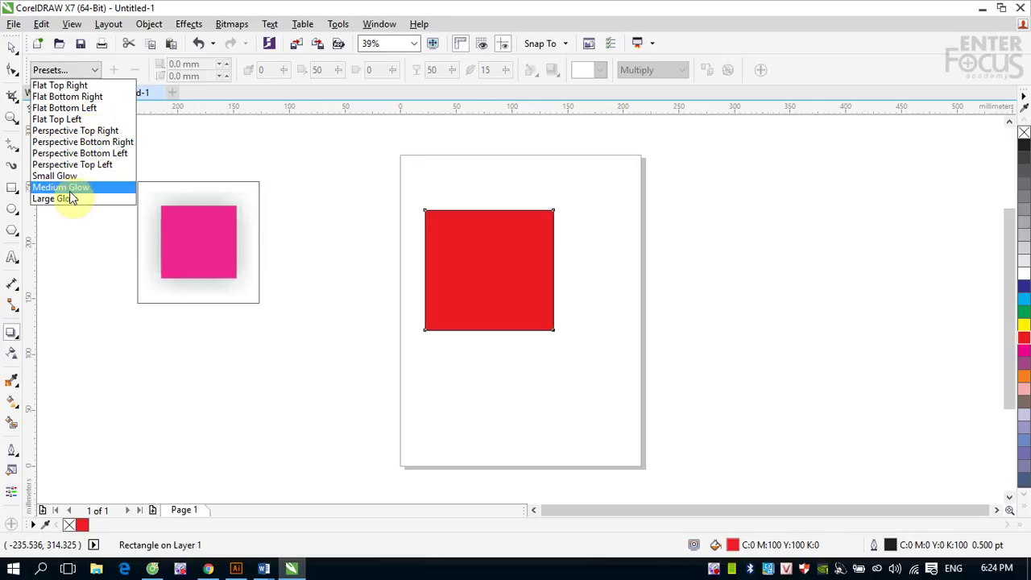
click(76, 131)
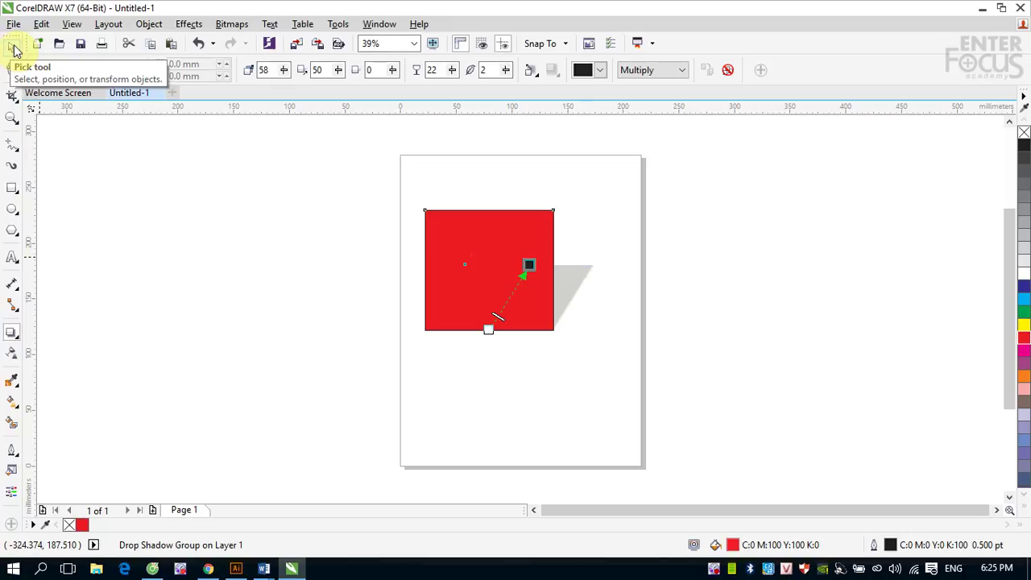
click(728, 70)
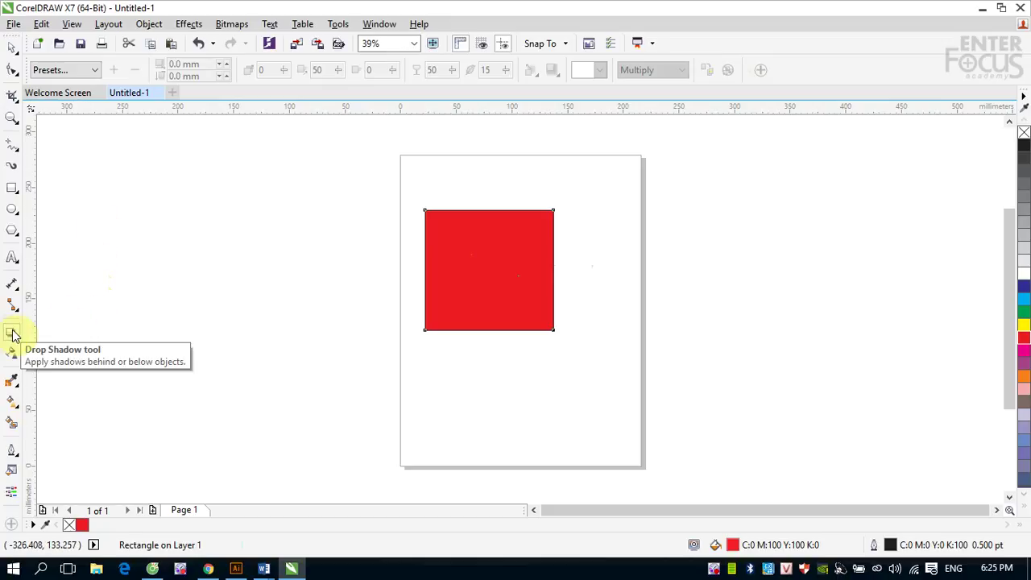
Cast a drop shadow from the red rectangle's centre, offset about 134 mm to the right and 10 mm down
drag(472, 301, 809, 228)
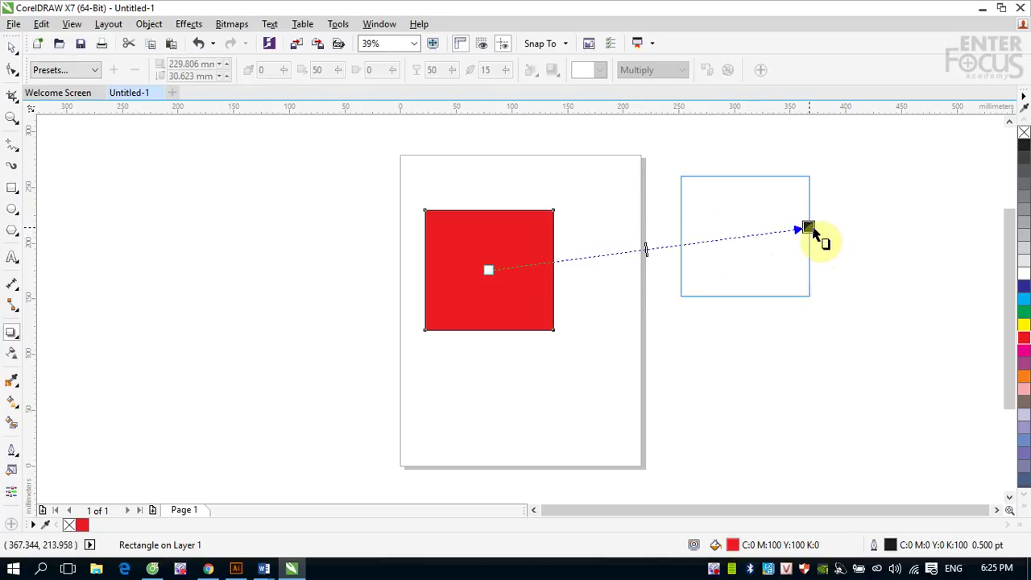
drag(811, 229, 810, 229)
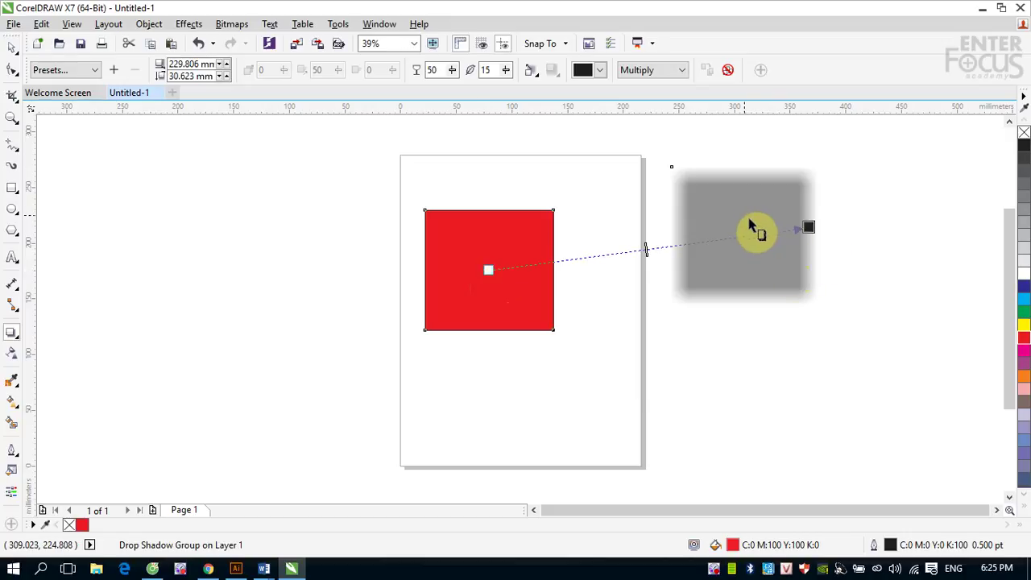
drag(808, 228, 702, 286)
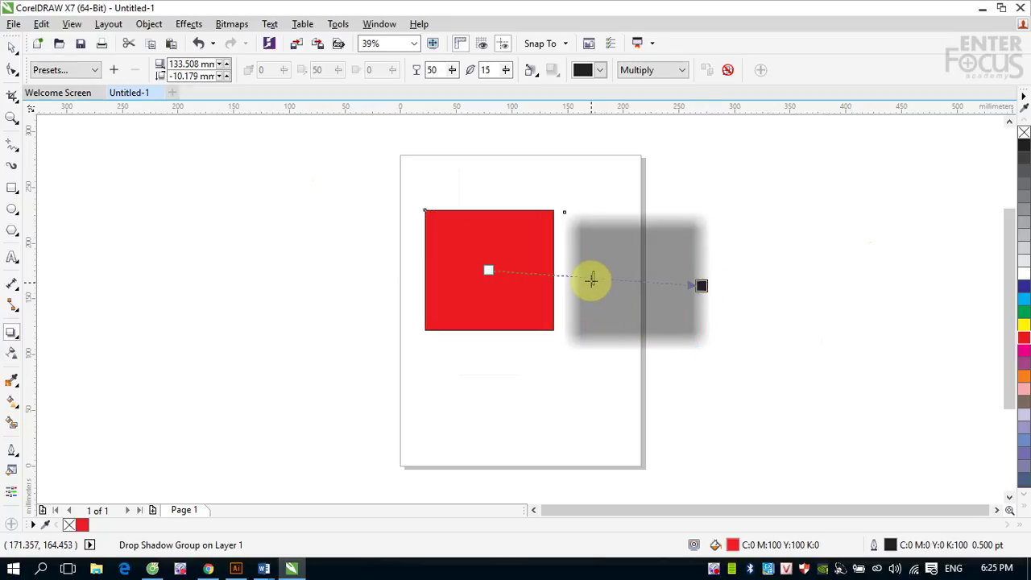
Anchor the shadow at the rectangle's right edge and adjust its opacity to 31
drag(488, 272, 487, 273)
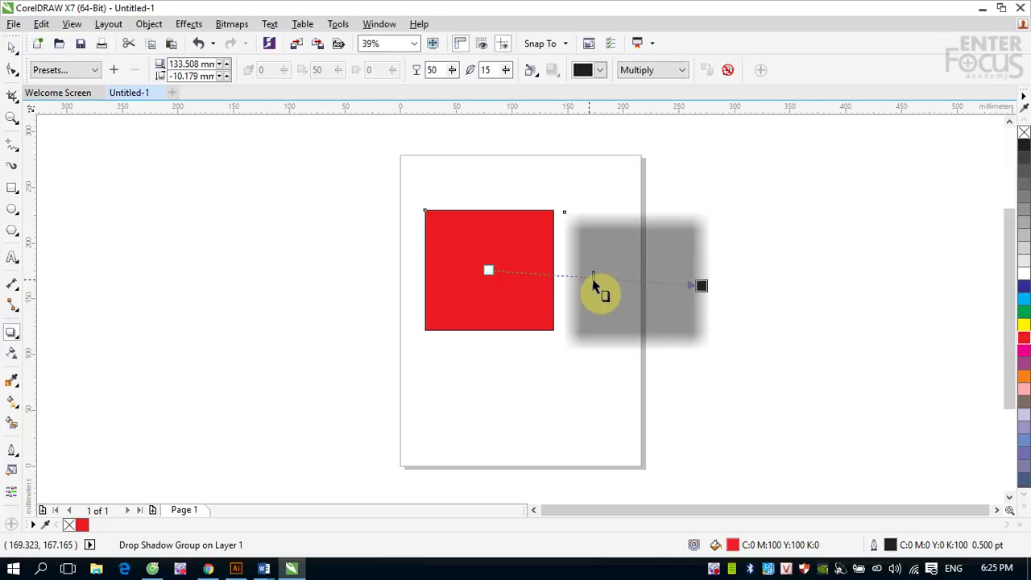
drag(593, 283, 677, 279)
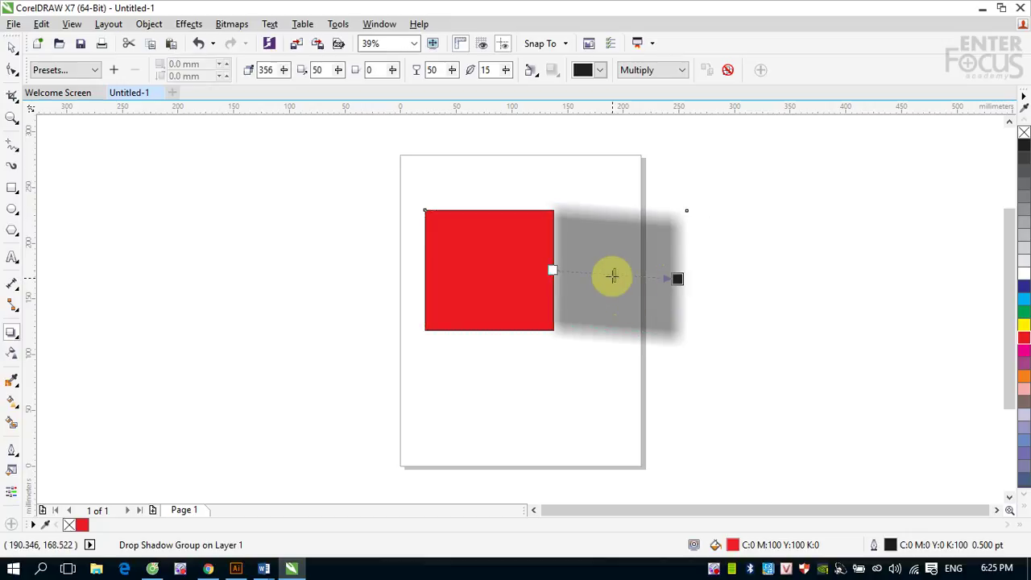
mouse_move(613, 276)
mouse_down()
mouse_move(587, 274)
mouse_move(626, 275)
mouse_up()
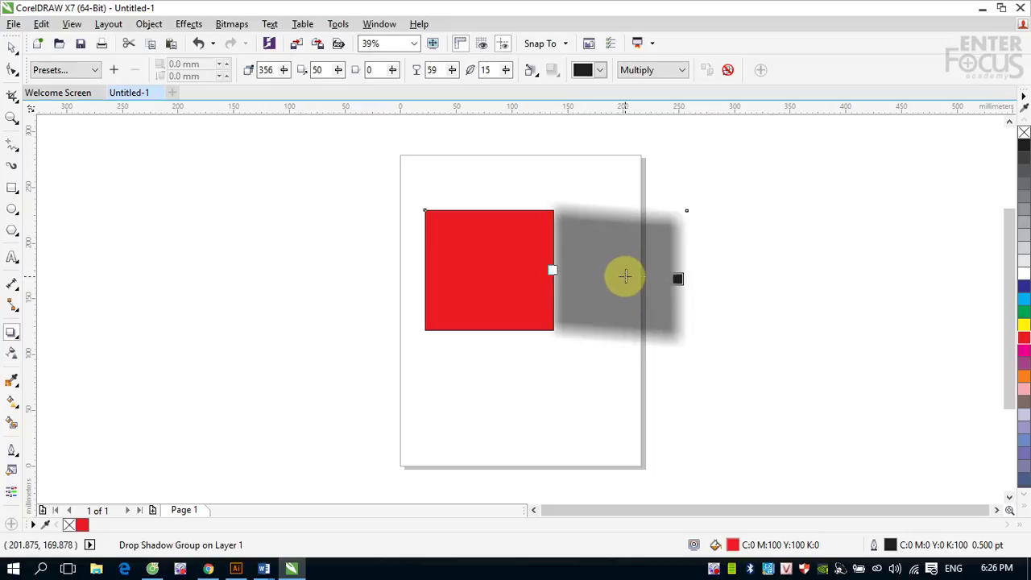
drag(624, 276, 592, 275)
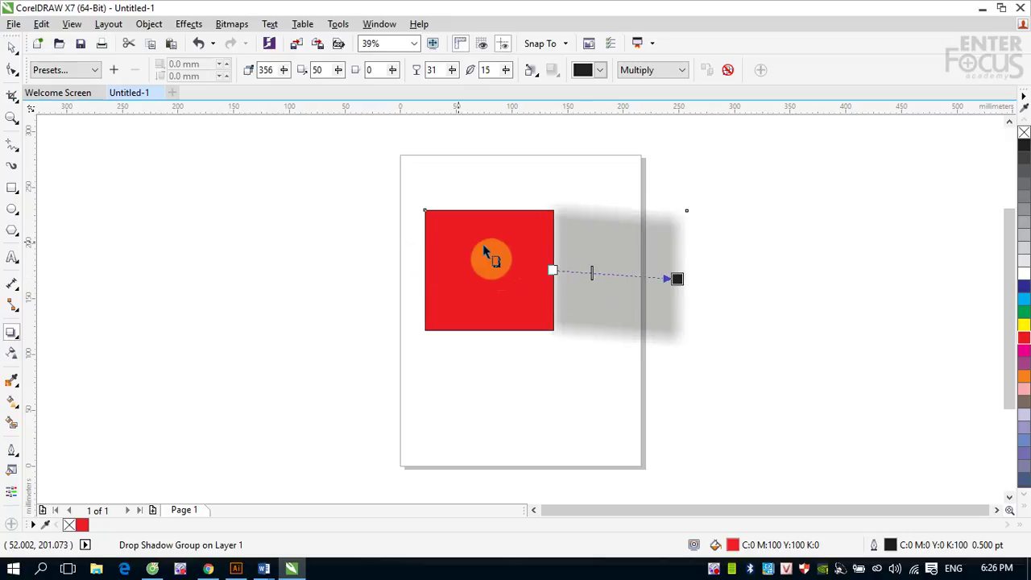
Try anchoring the shadow at the rectangle's left edge, and return it to the centre with an offset of about 119 mm right and 2 mm up
drag(552, 270, 494, 281)
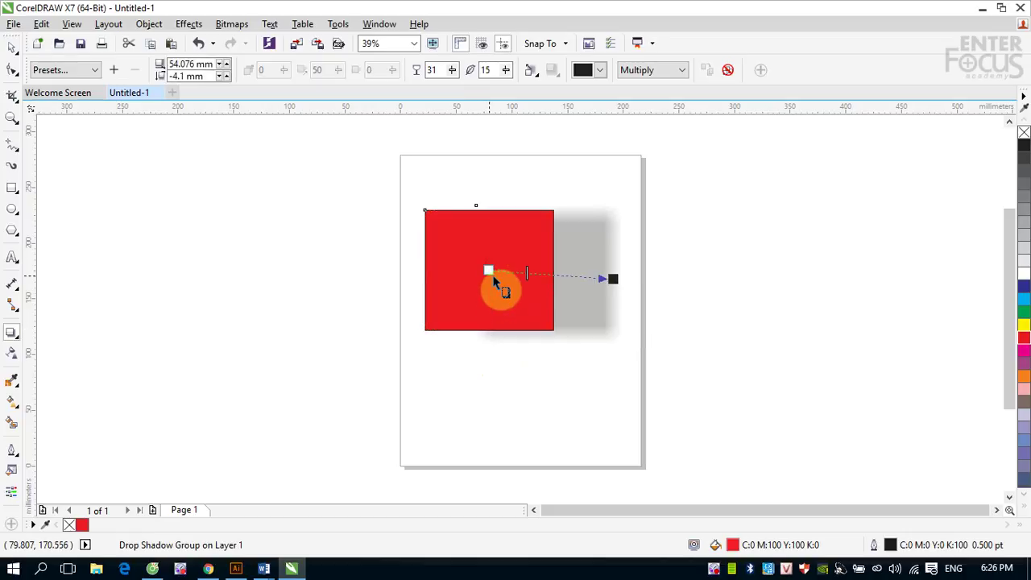
drag(495, 279, 443, 298)
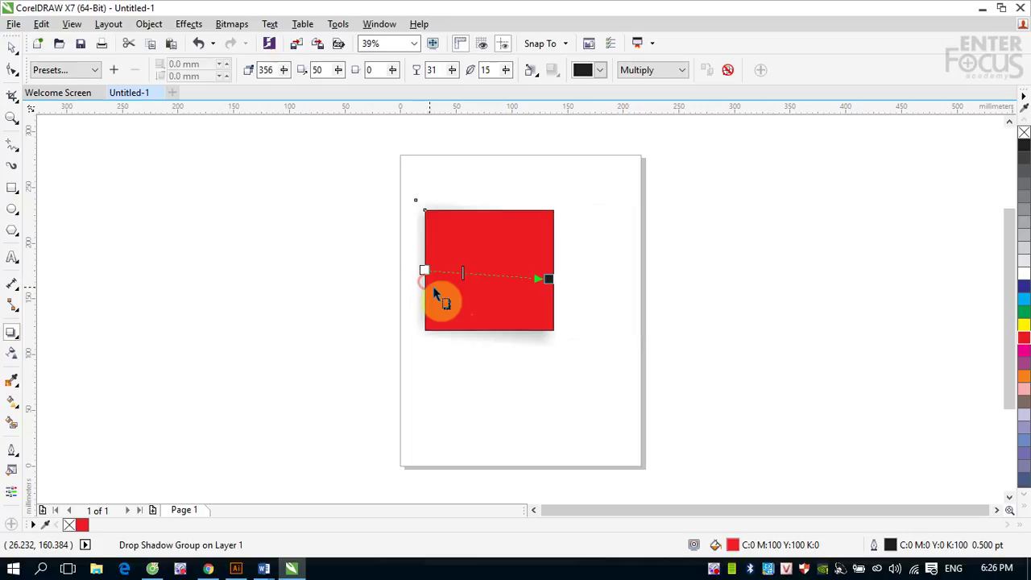
drag(549, 280, 395, 182)
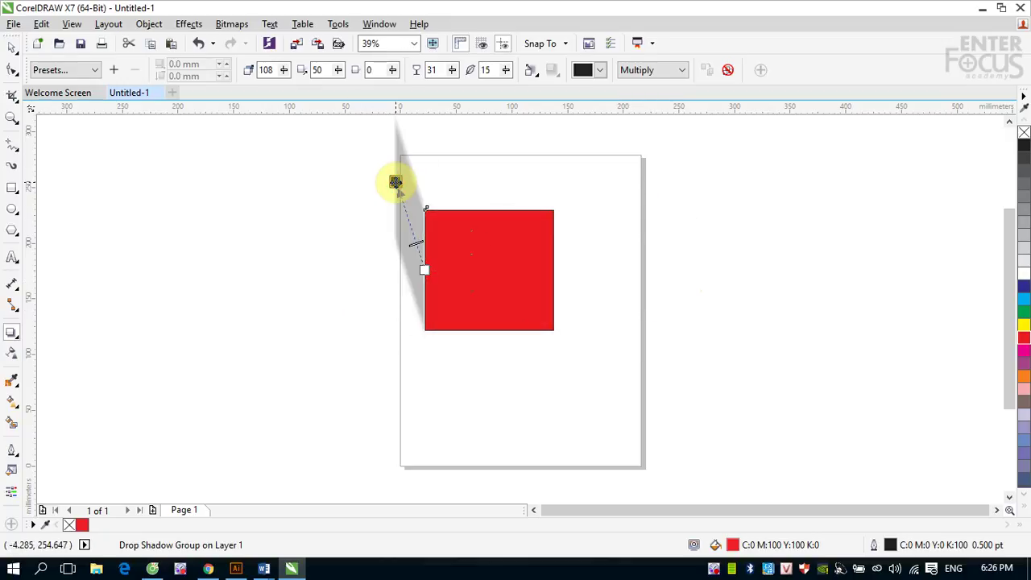
drag(395, 182, 620, 266)
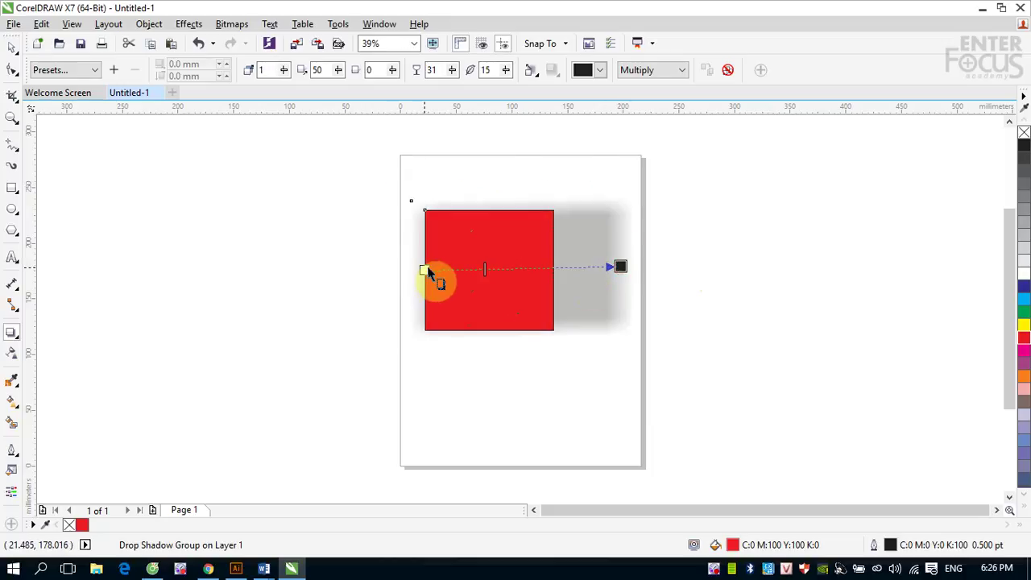
drag(424, 270, 474, 270)
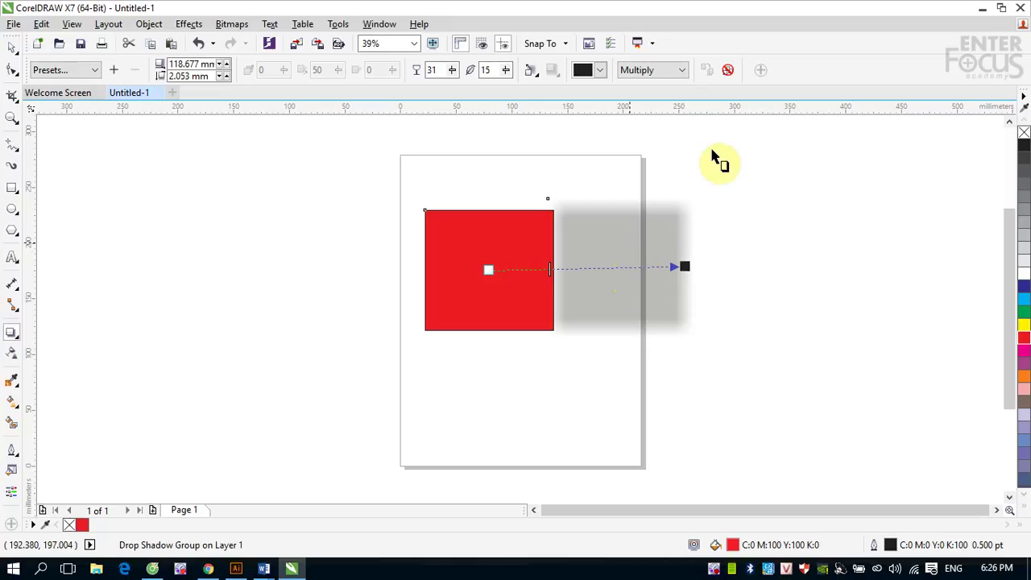
Try a light blue shadow colour and set it back to black
click(599, 70)
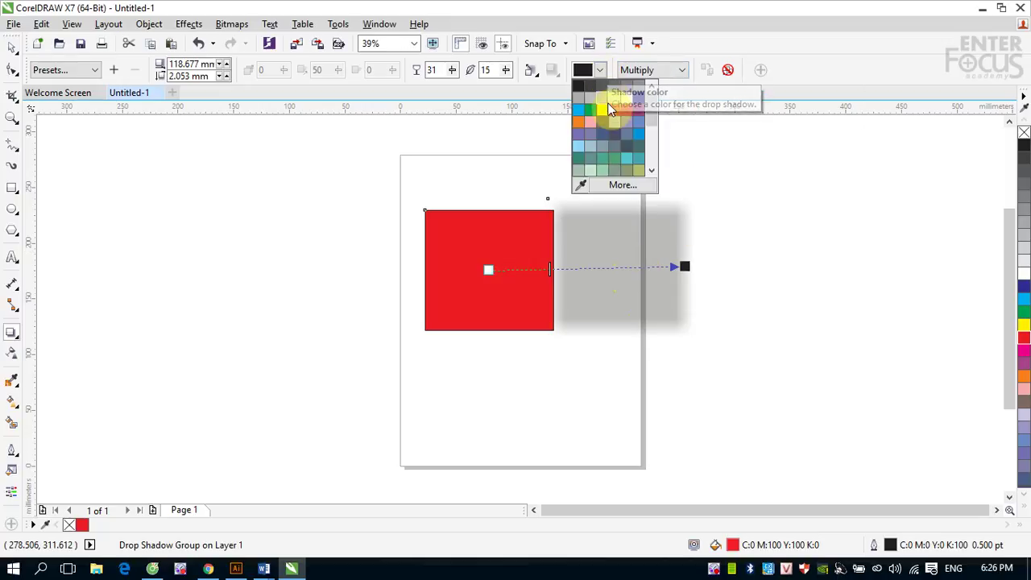
click(638, 134)
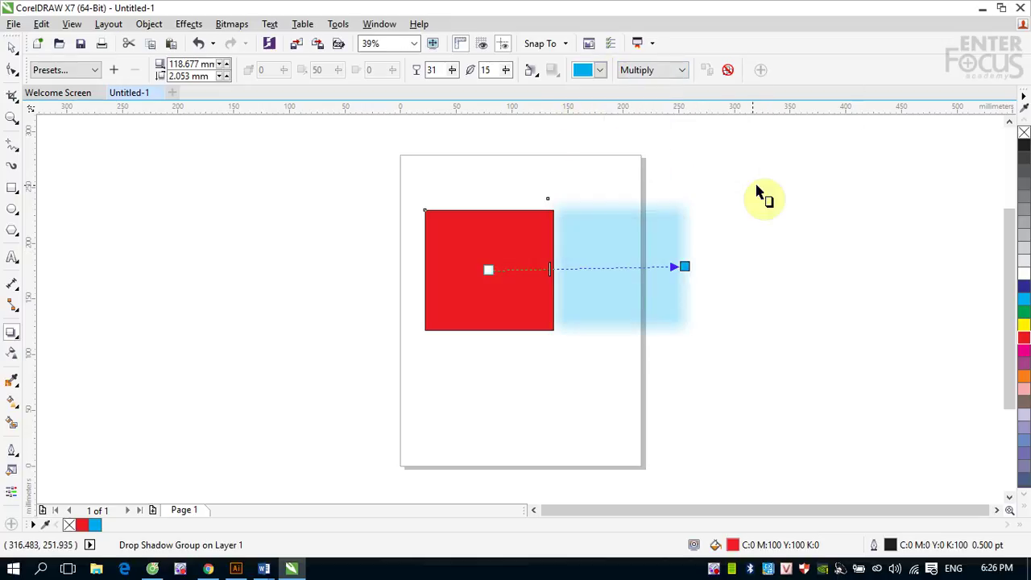
click(599, 71)
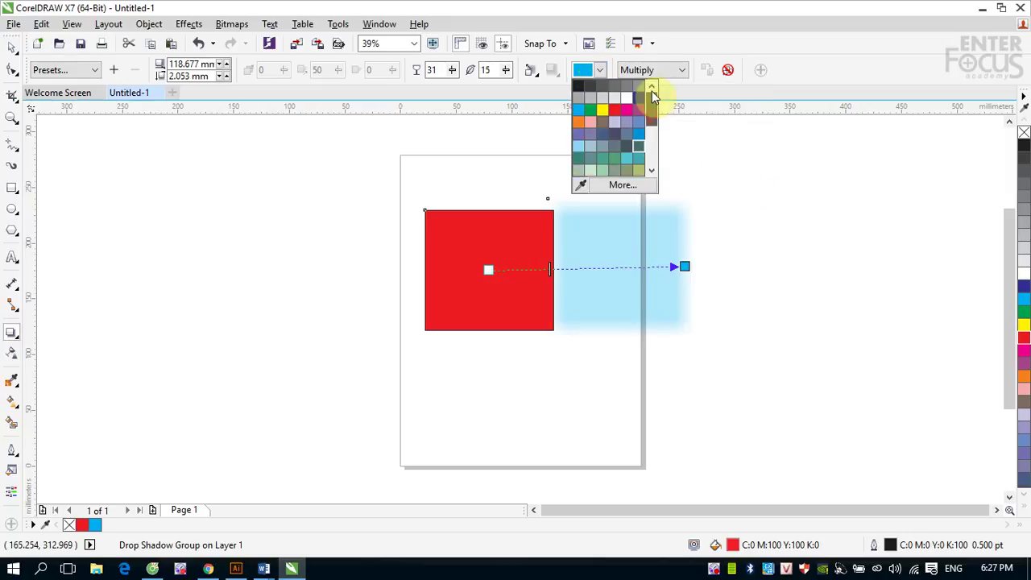
click(578, 86)
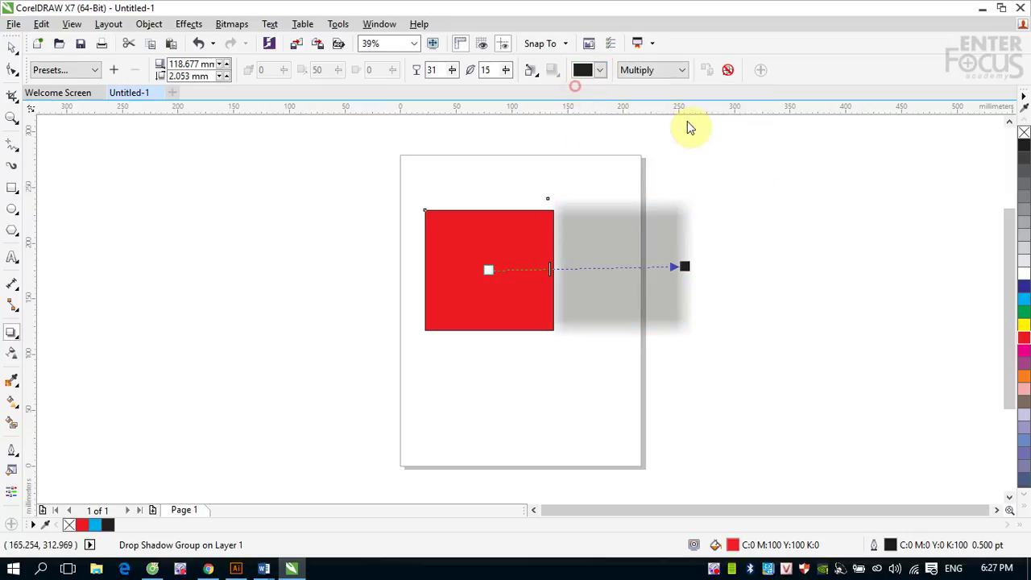
Set the shadow's merge mode to Normal and offset it about 214 mm to the right and 7 mm down
click(681, 70)
click(655, 85)
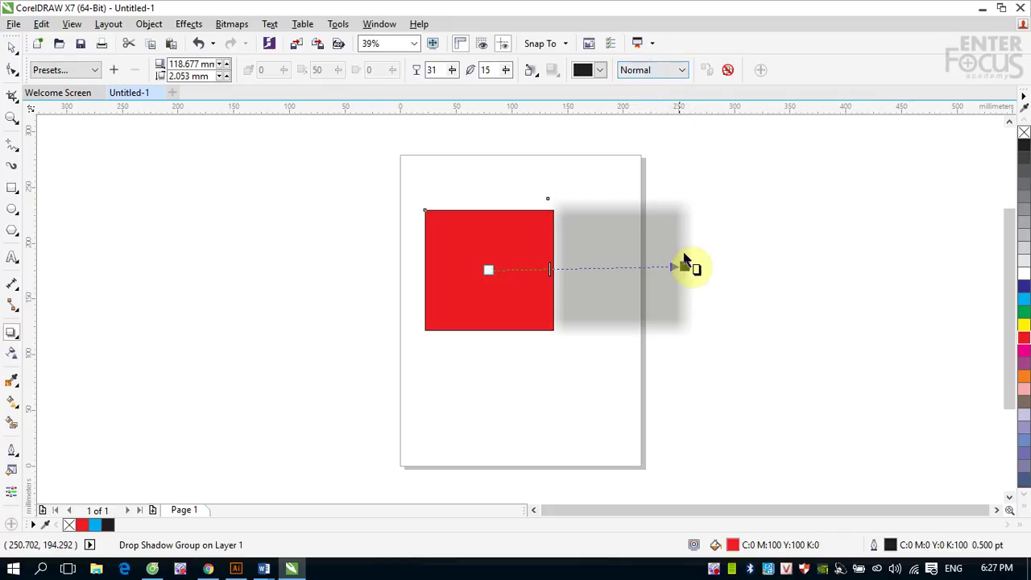
drag(685, 267, 790, 280)
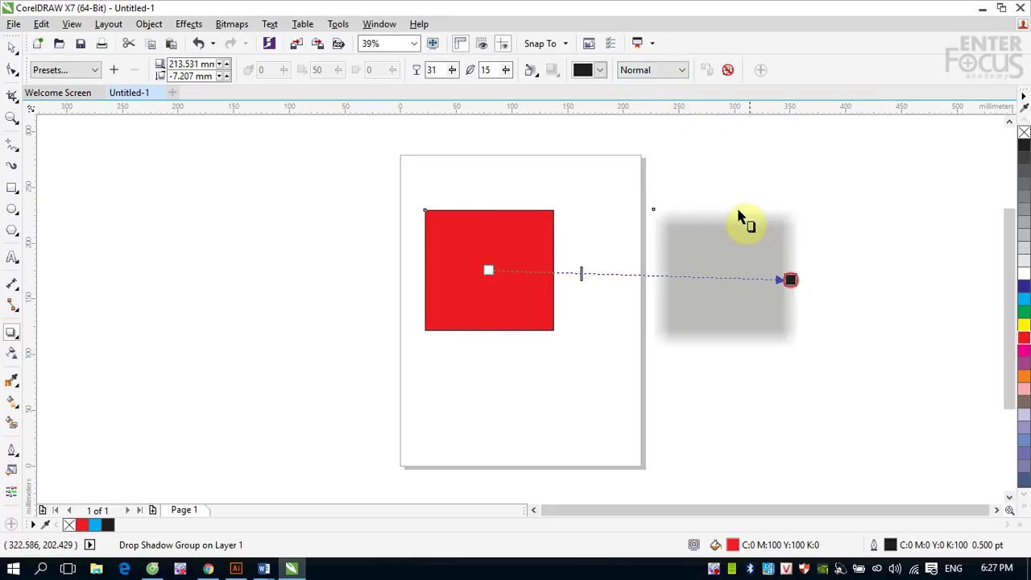
Try the Multiply, Divide and If Lighter merge modes on the drop shadow
click(600, 70)
click(682, 70)
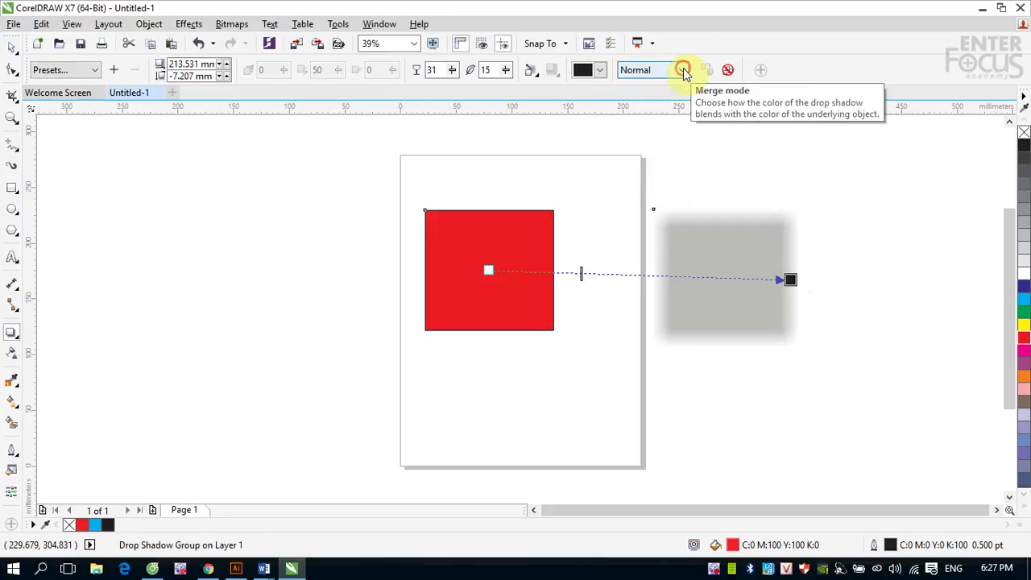
click(682, 70)
click(642, 133)
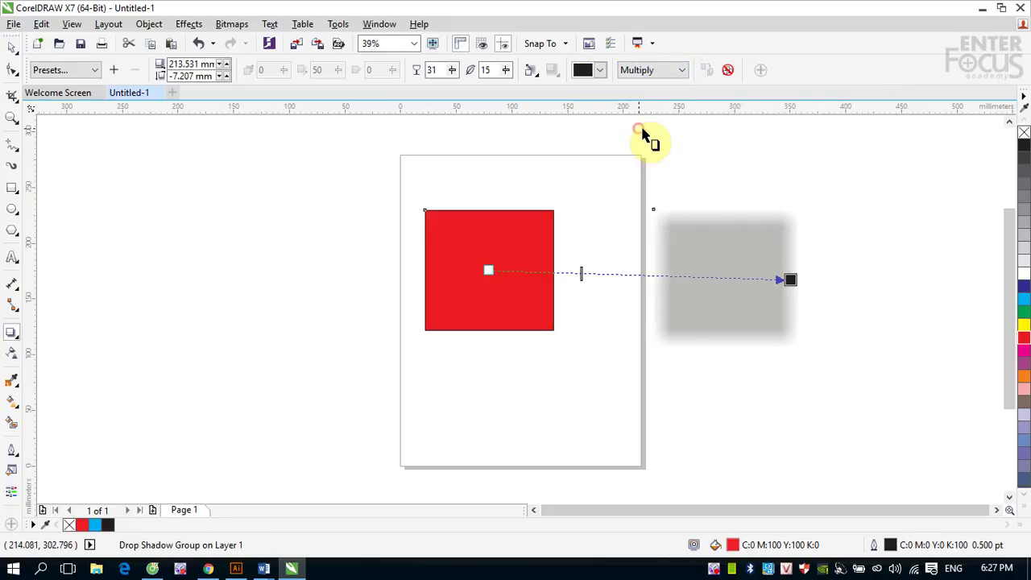
click(677, 71)
click(659, 141)
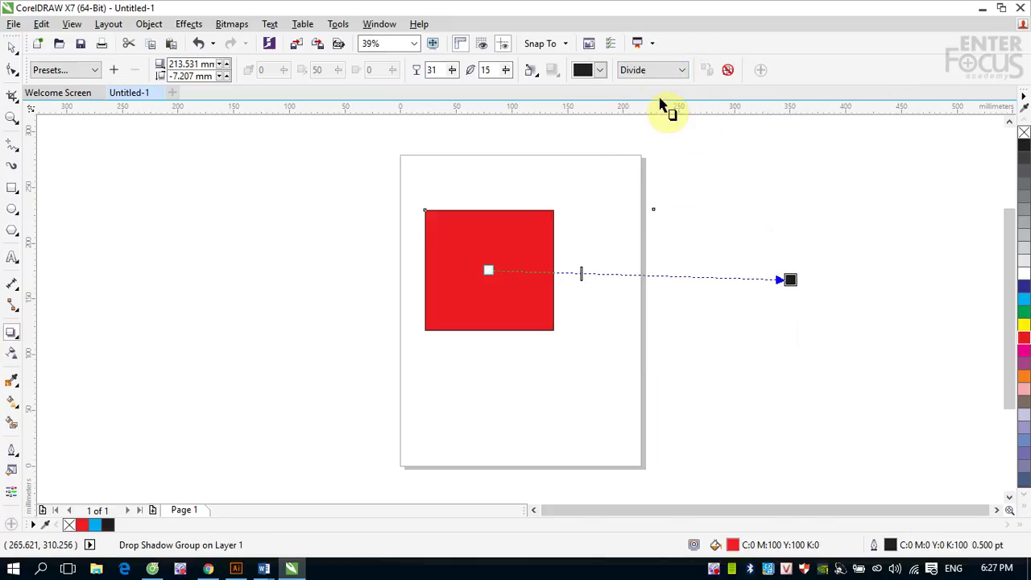
click(681, 71)
click(638, 153)
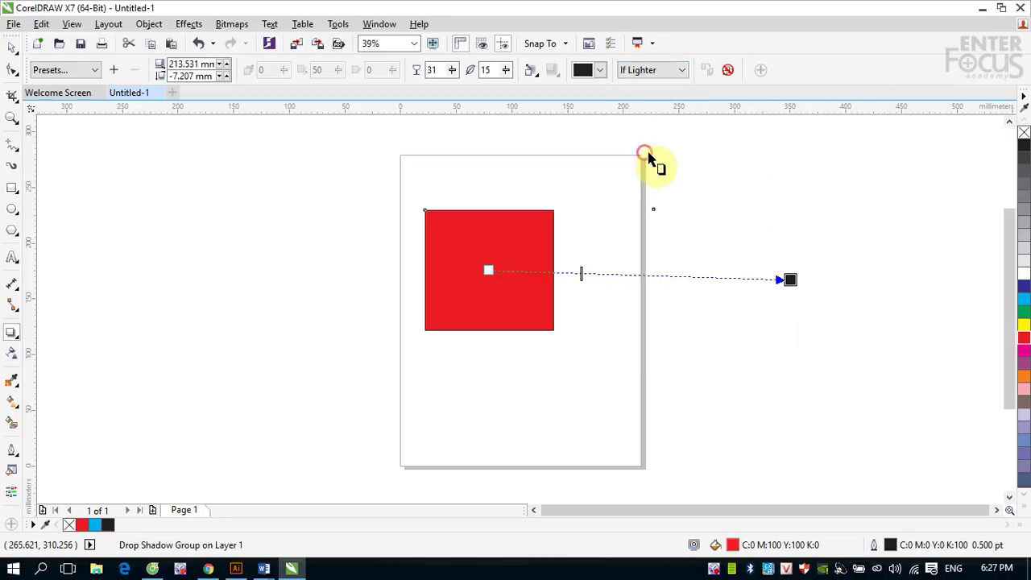
Set the shadow's merge mode to Texturize and offset it about 199 mm to the right and 6 mm up
click(681, 71)
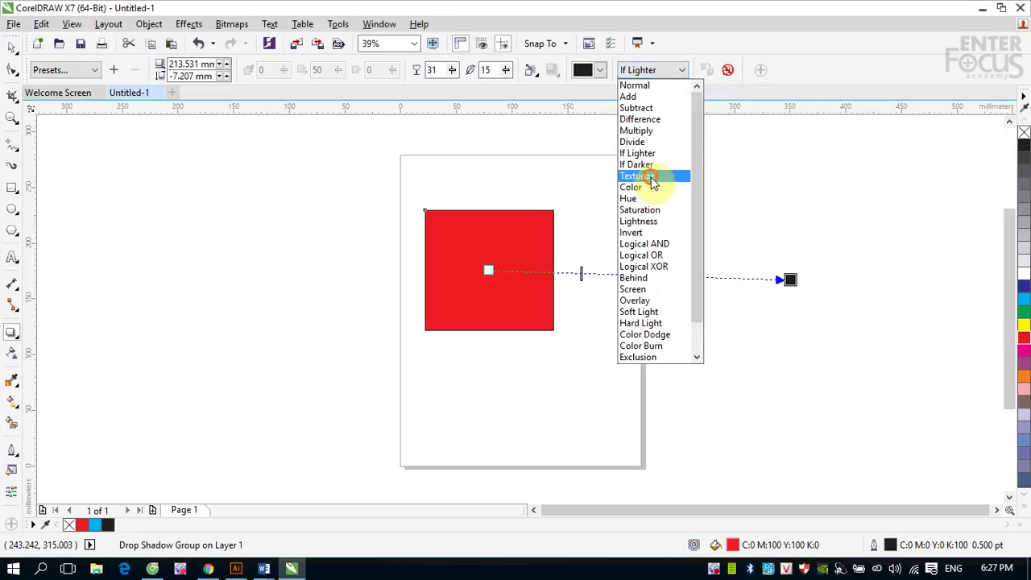
click(648, 175)
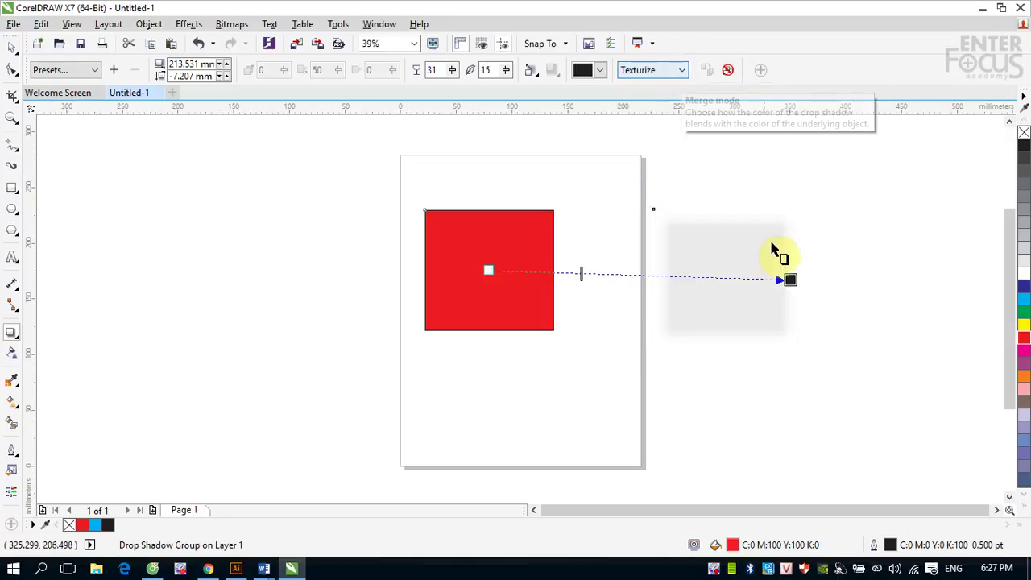
drag(789, 280, 774, 262)
click(16, 192)
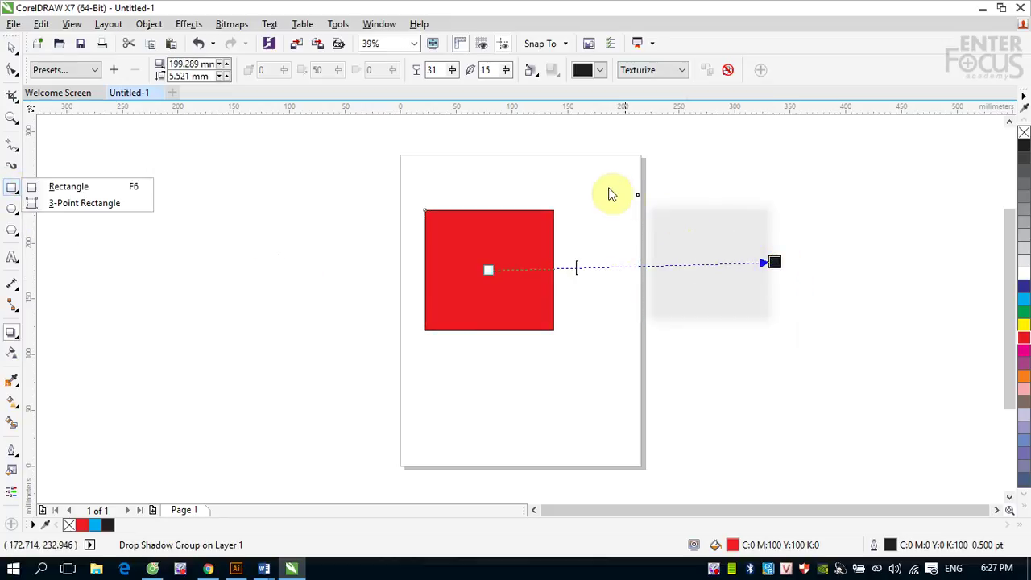
click(17, 98)
click(12, 46)
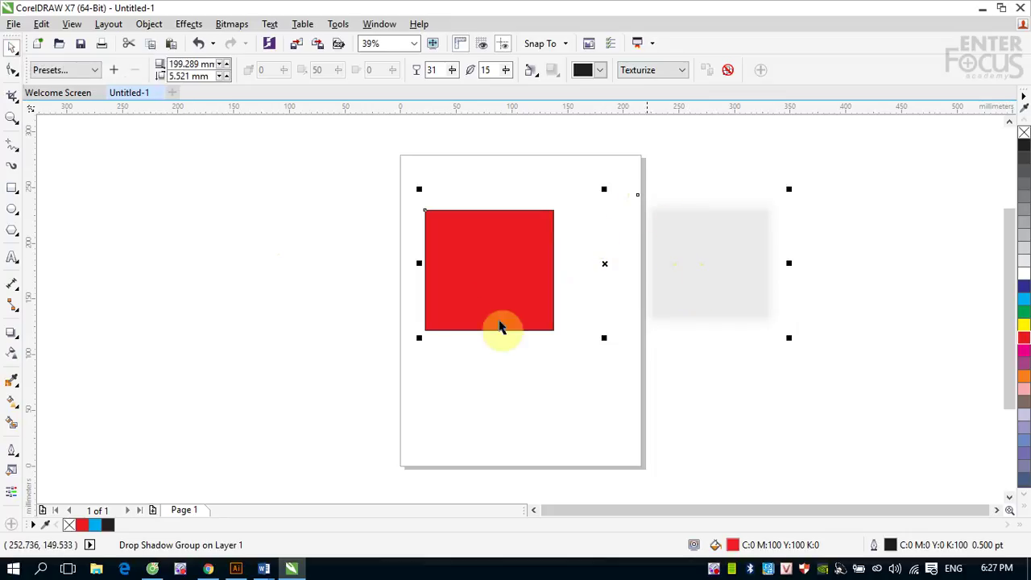
click(11, 332)
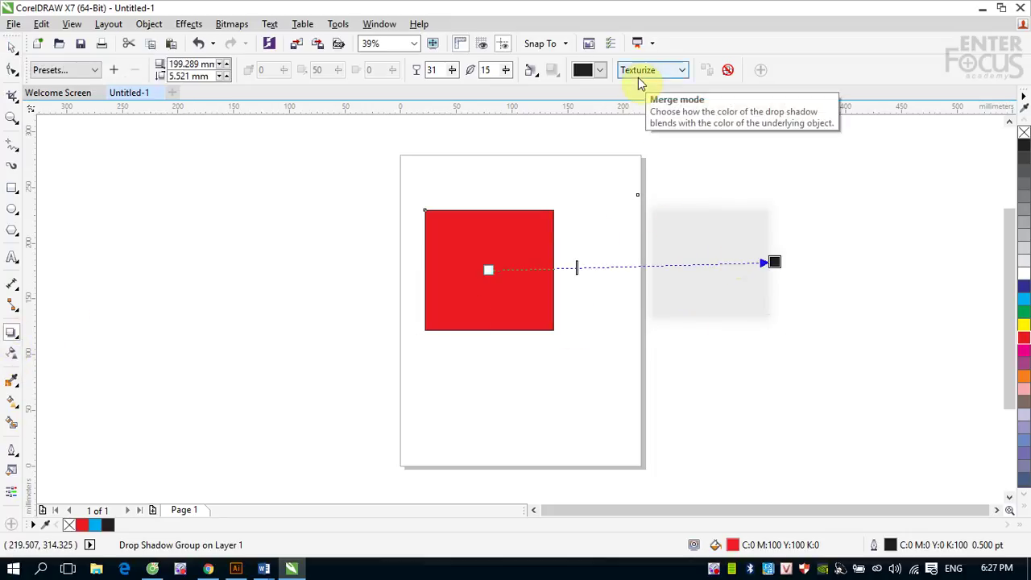
Try the Color merge mode on the drop shadow, and set the mode back to Normal
click(682, 70)
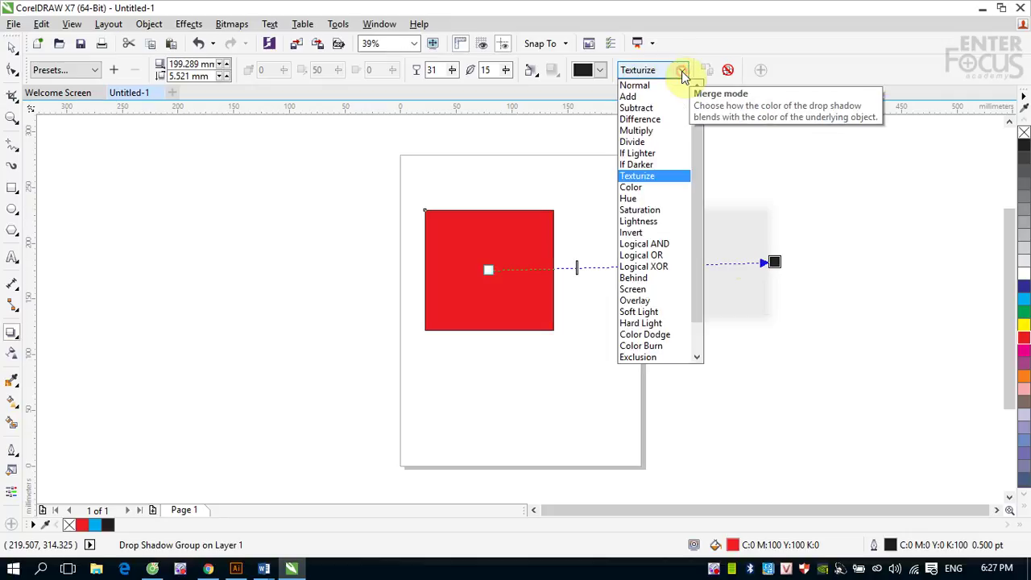
click(654, 189)
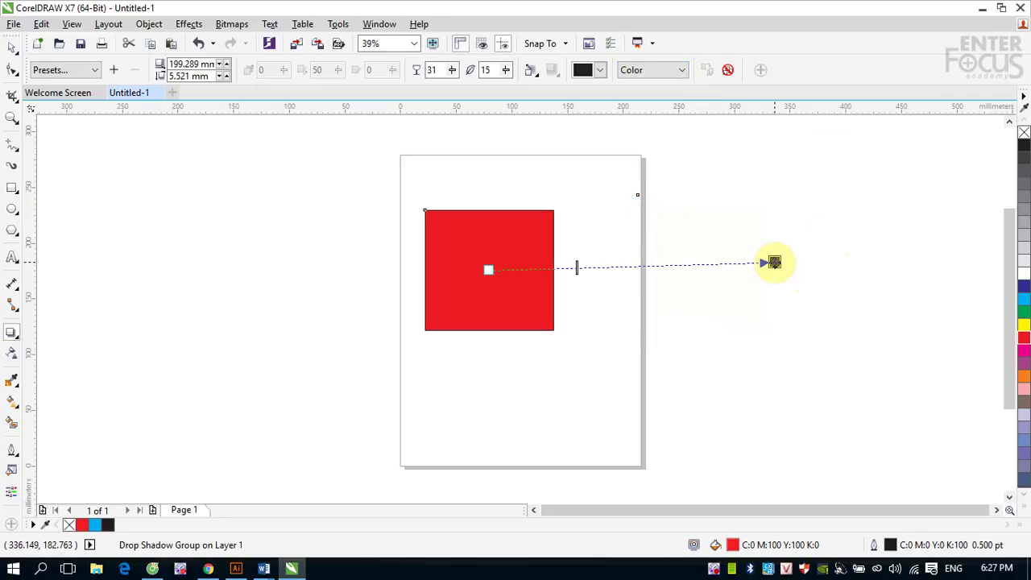
click(683, 70)
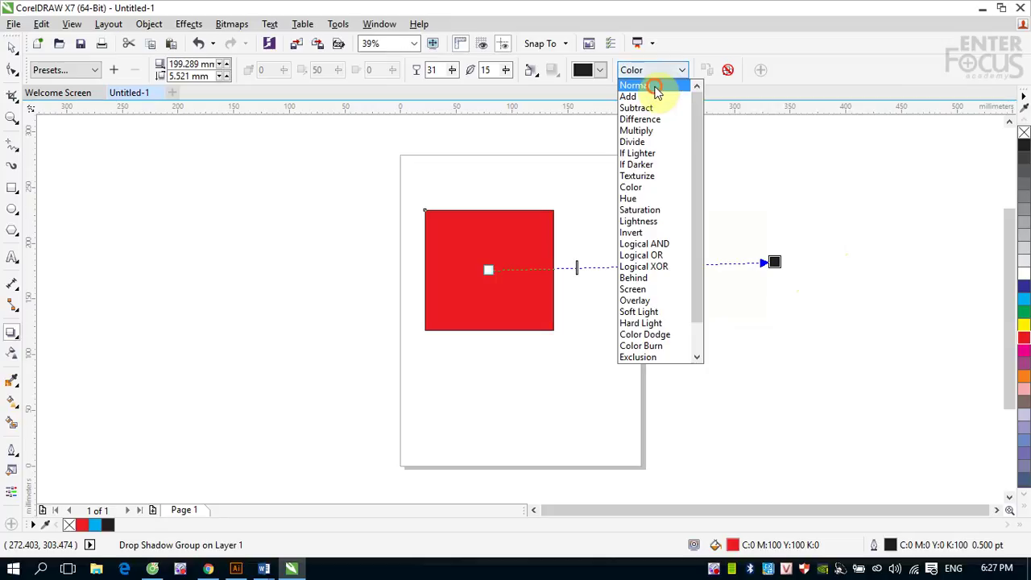
click(654, 85)
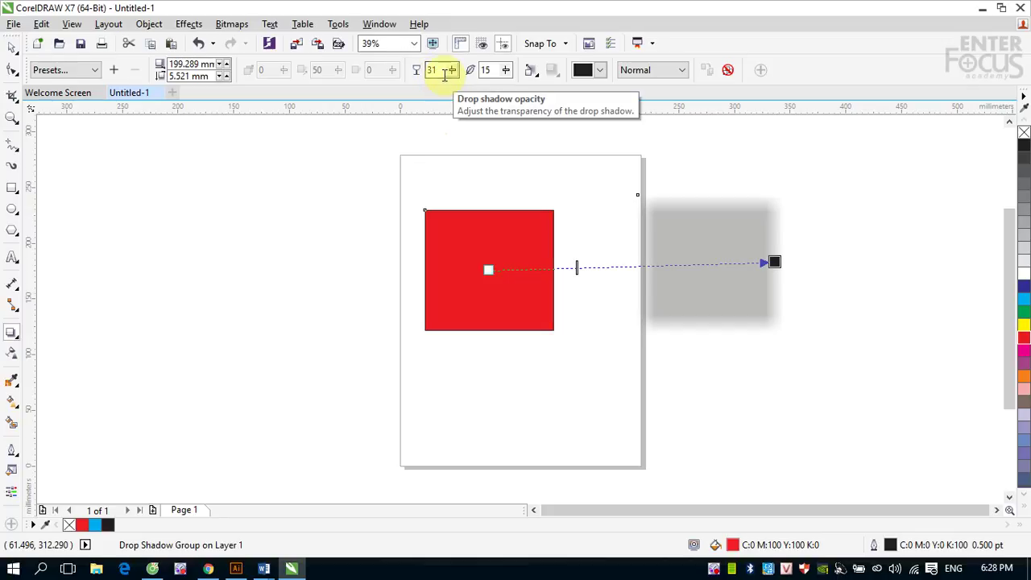
Try shadow opacities of 73 and 29, and settle on an opacity of 32
click(452, 71)
drag(454, 87, 481, 92)
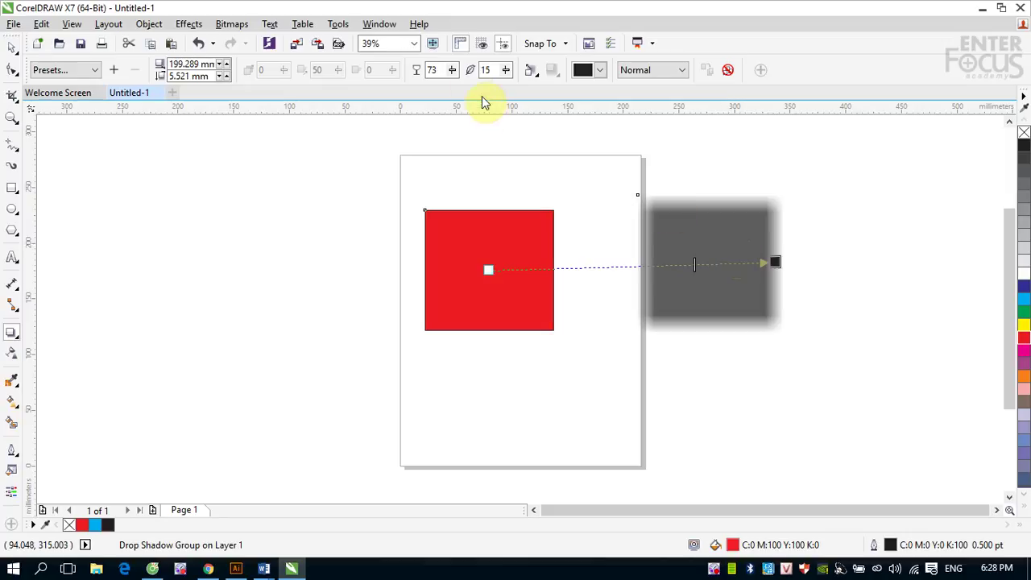
mouse_move(452, 70)
mouse_down()
mouse_move(455, 91)
mouse_move(425, 87)
mouse_move(455, 77)
mouse_up()
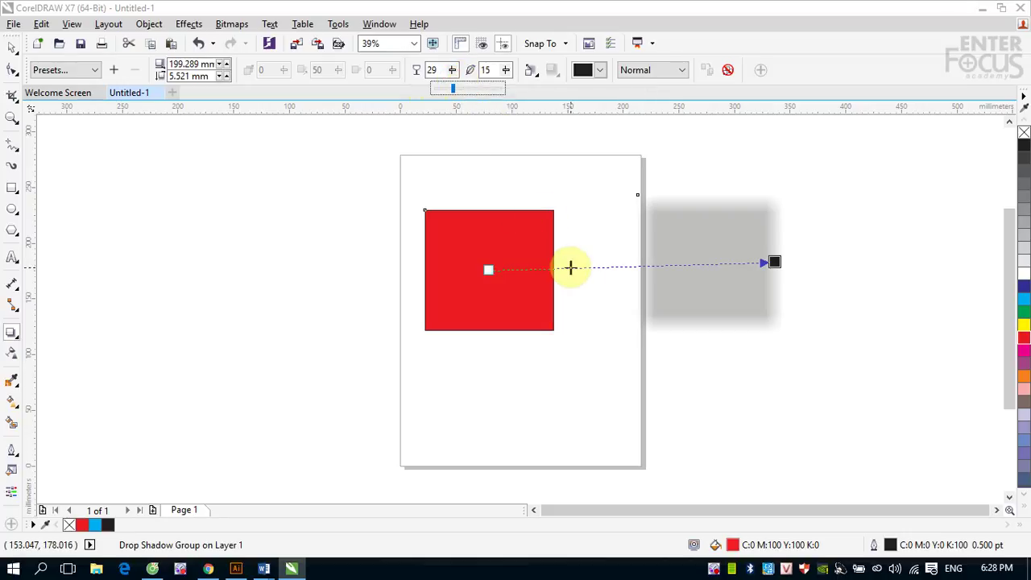
mouse_move(570, 268)
mouse_down()
mouse_move(704, 266)
mouse_move(577, 267)
mouse_up()
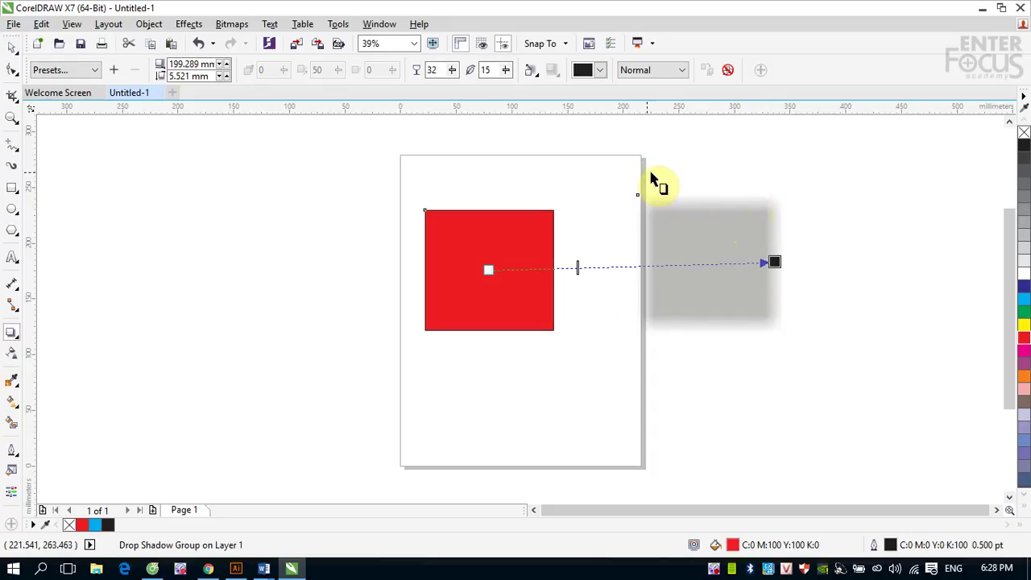
Try shadow feathering values of 0 and 16, and set the feathering to 34
click(505, 71)
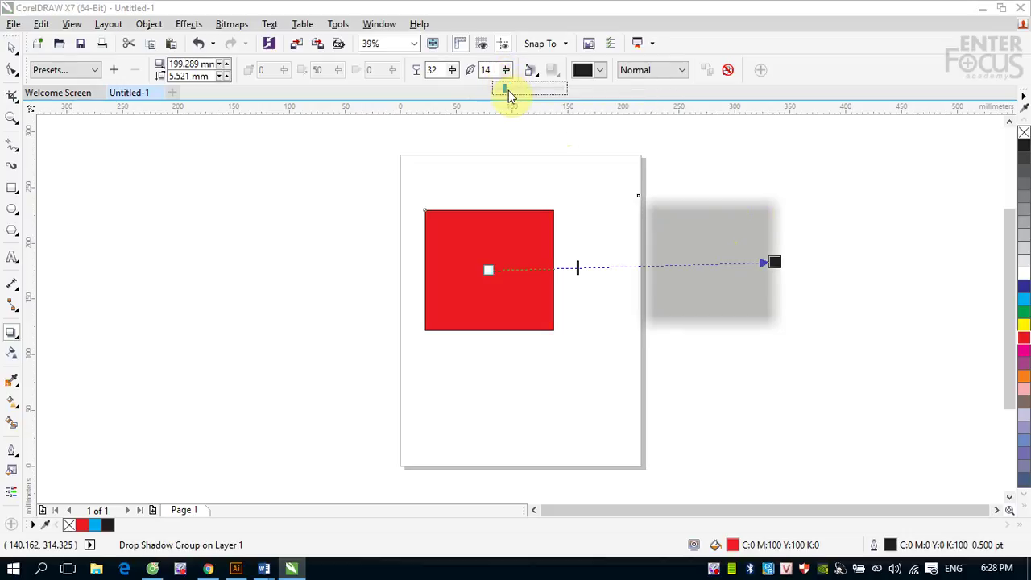
drag(506, 90, 489, 92)
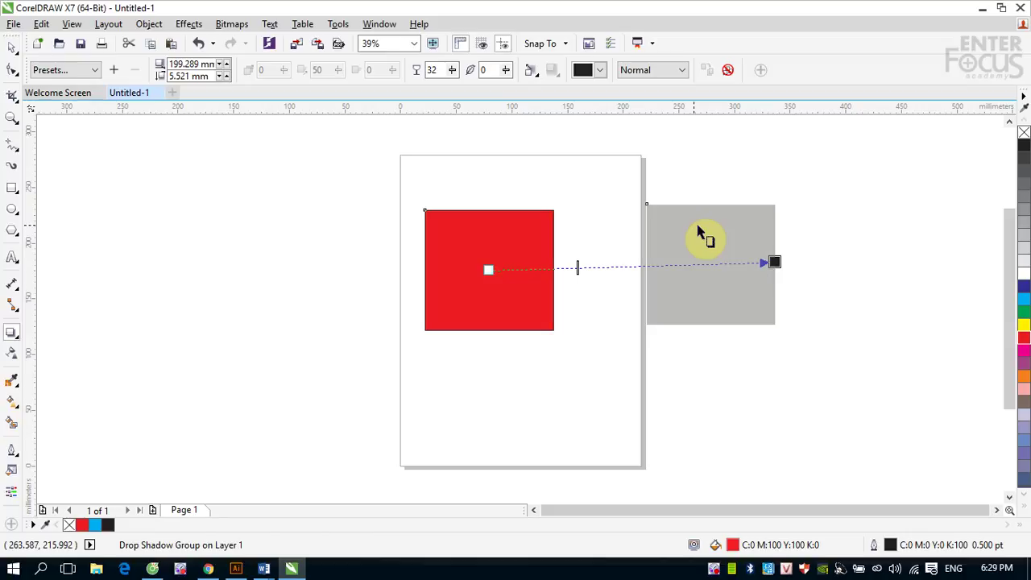
click(506, 70)
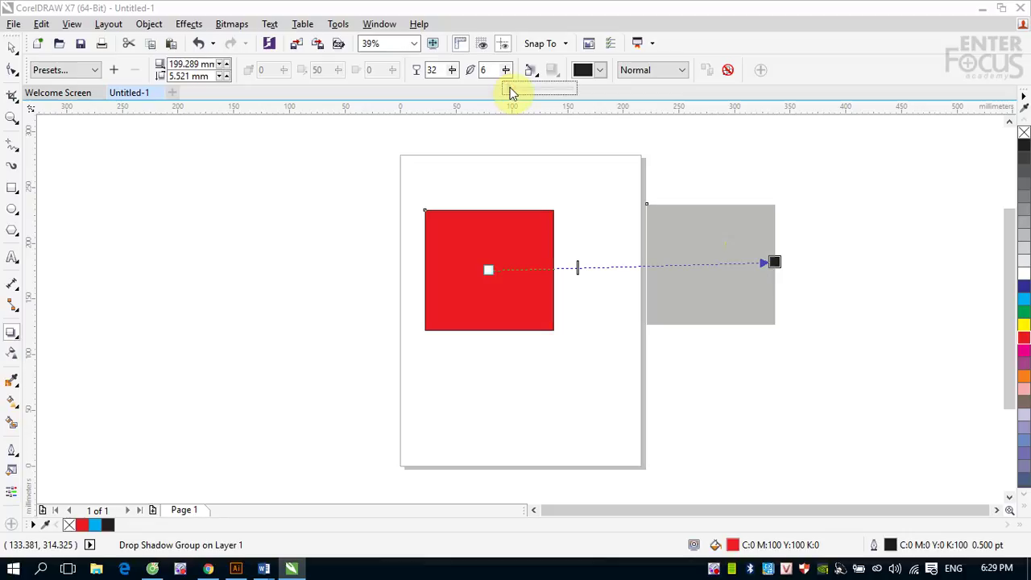
click(517, 89)
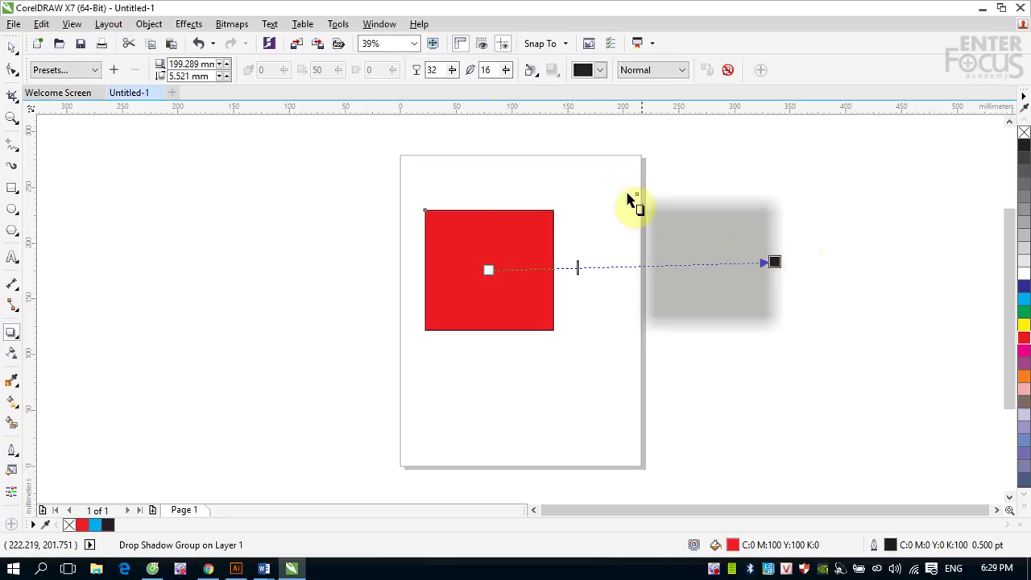
click(506, 72)
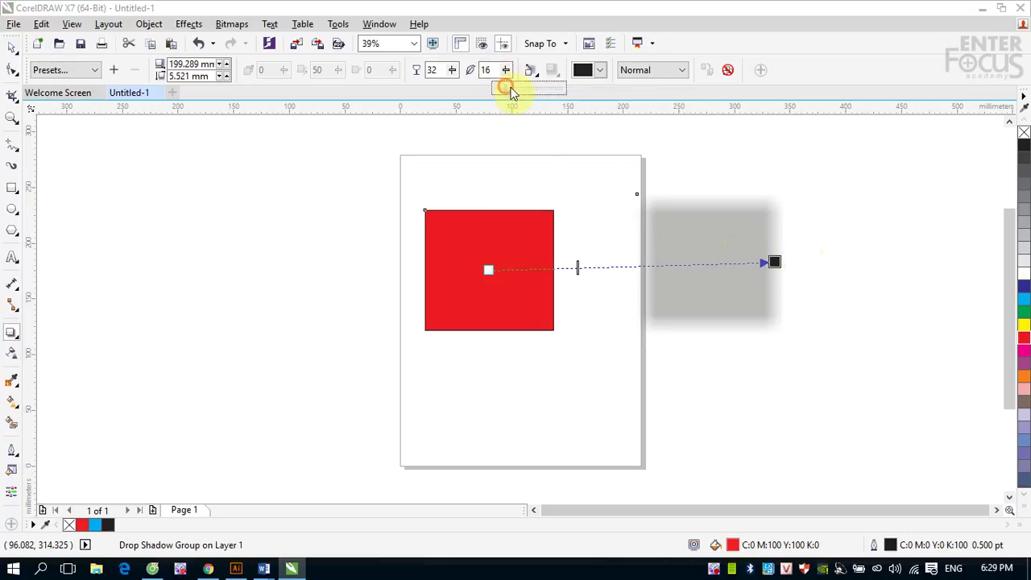
click(519, 89)
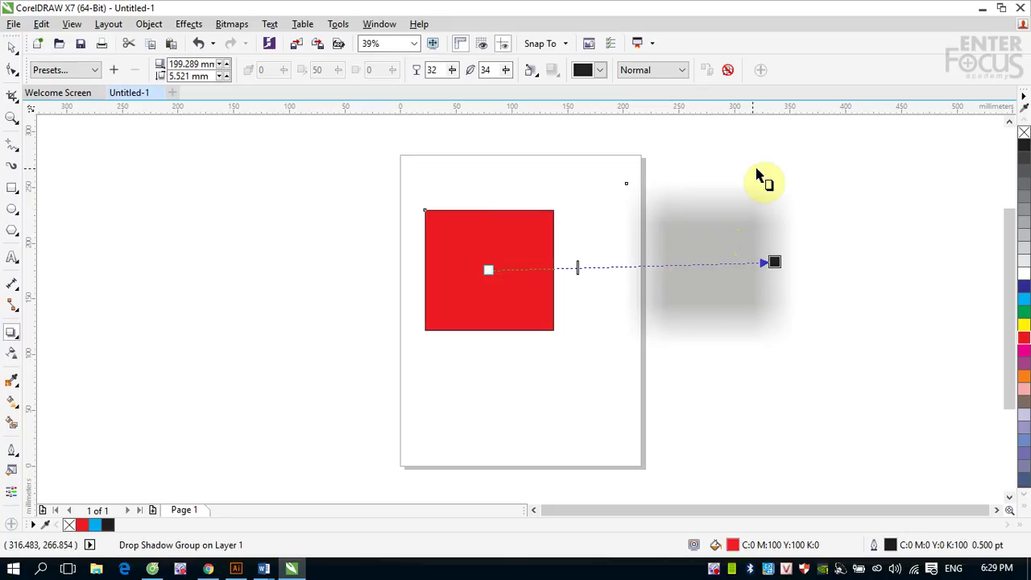
Try the Inside, Middle and Outside feathering directions on the shadow, and return to Average
click(535, 76)
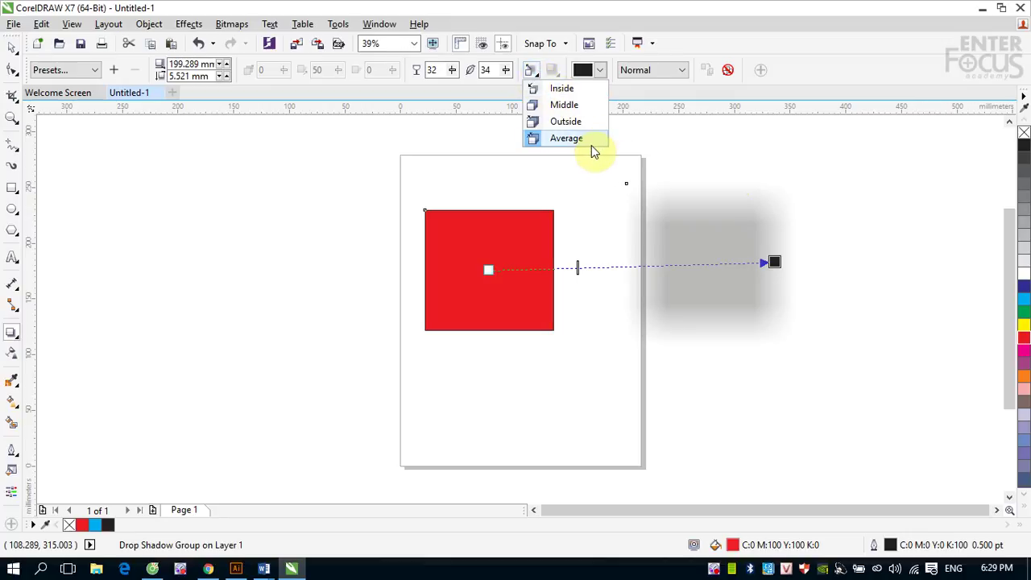
click(574, 90)
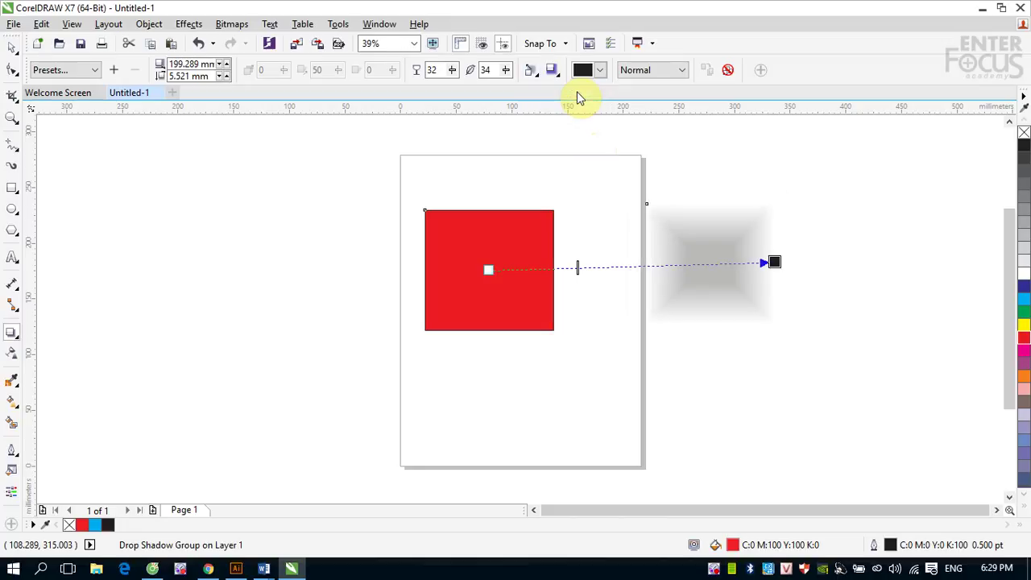
click(533, 73)
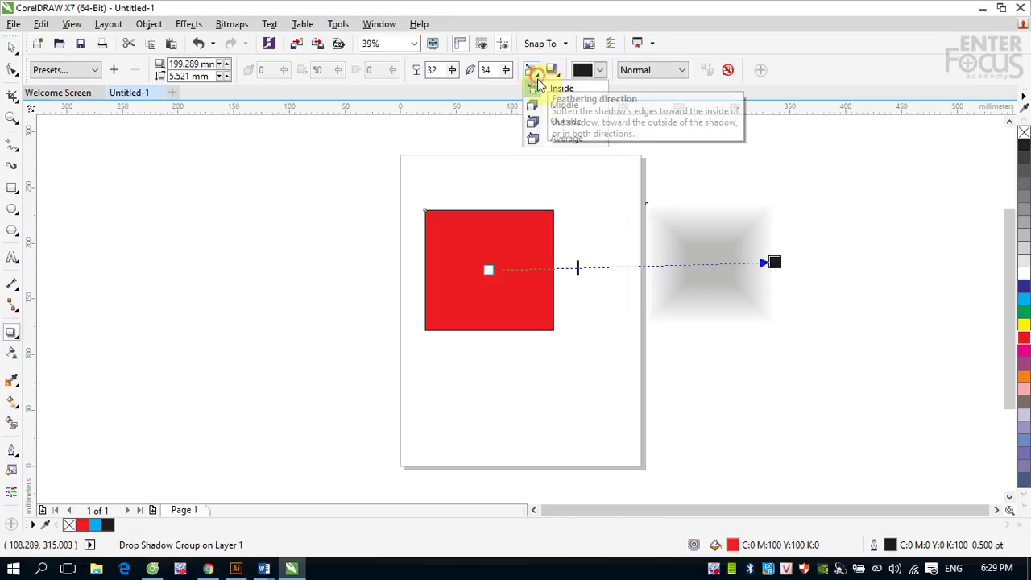
click(546, 108)
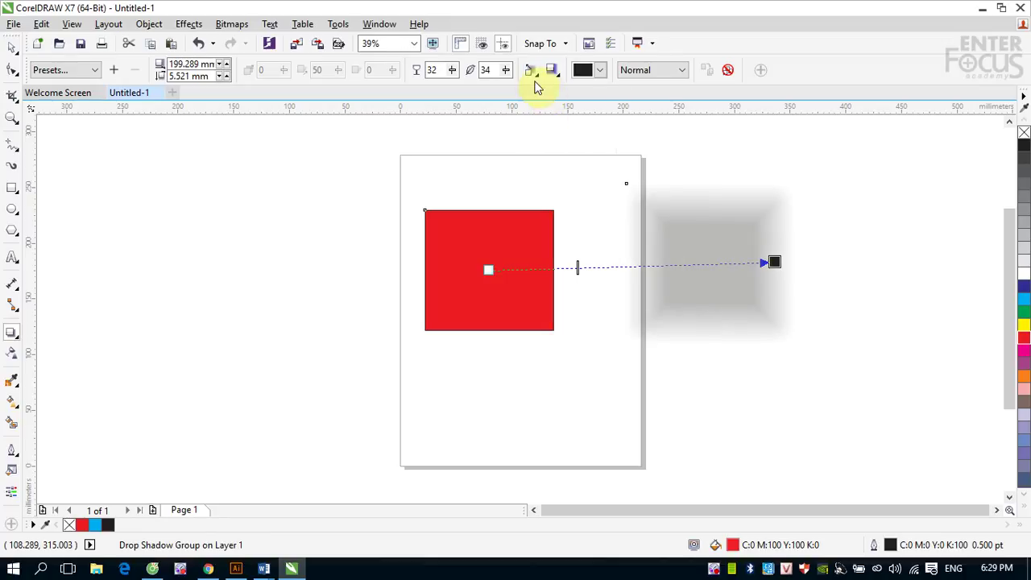
click(534, 74)
click(539, 122)
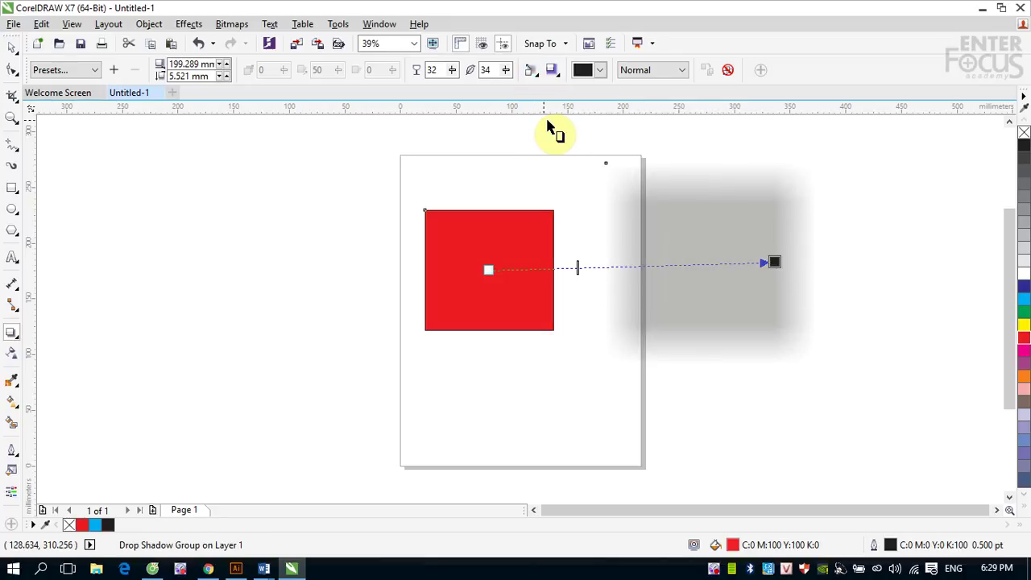
click(530, 72)
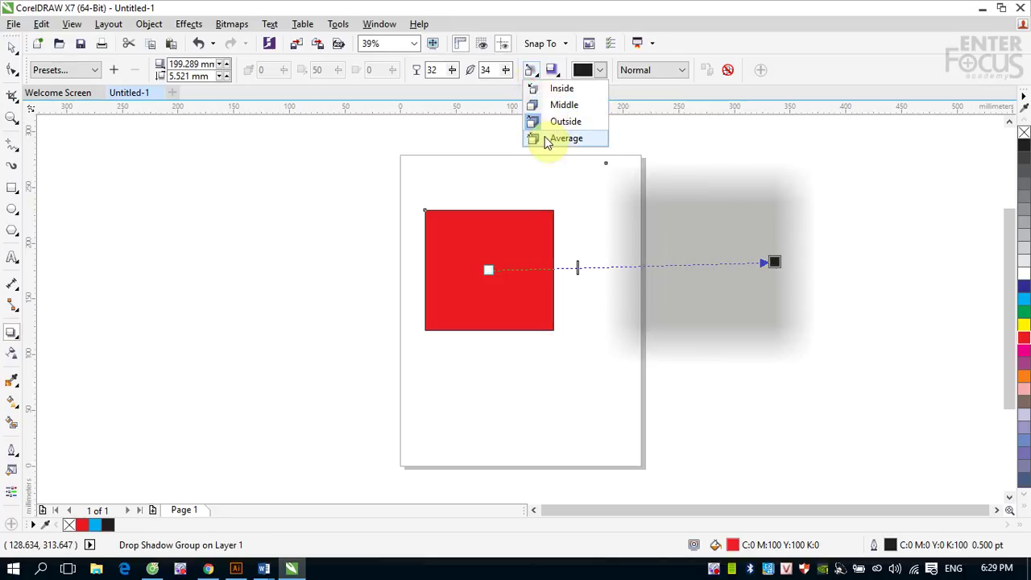
click(548, 137)
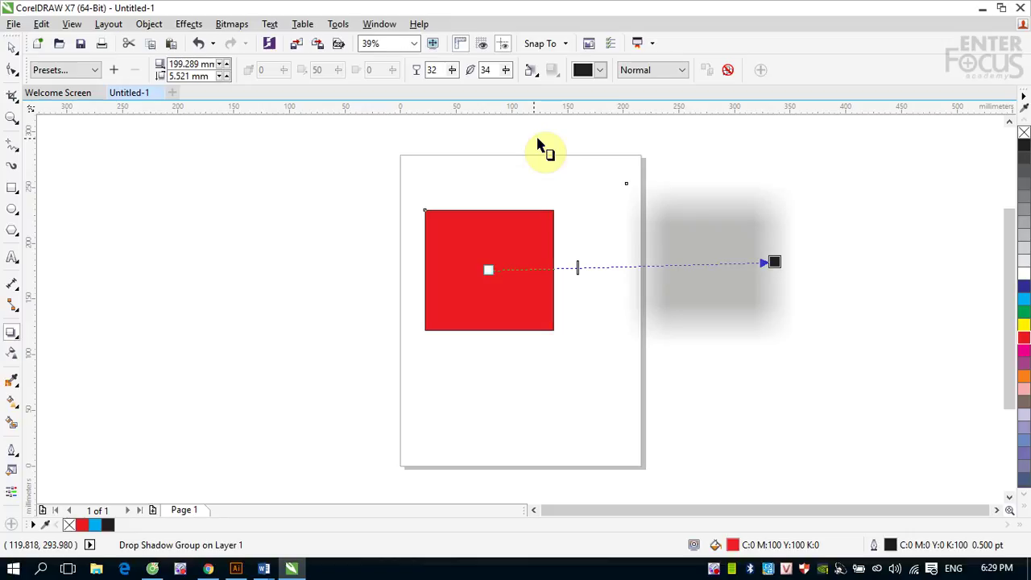
Cycle the shadow through the Inside, Middle and Outside feathering directions once more, ending on Average
click(530, 72)
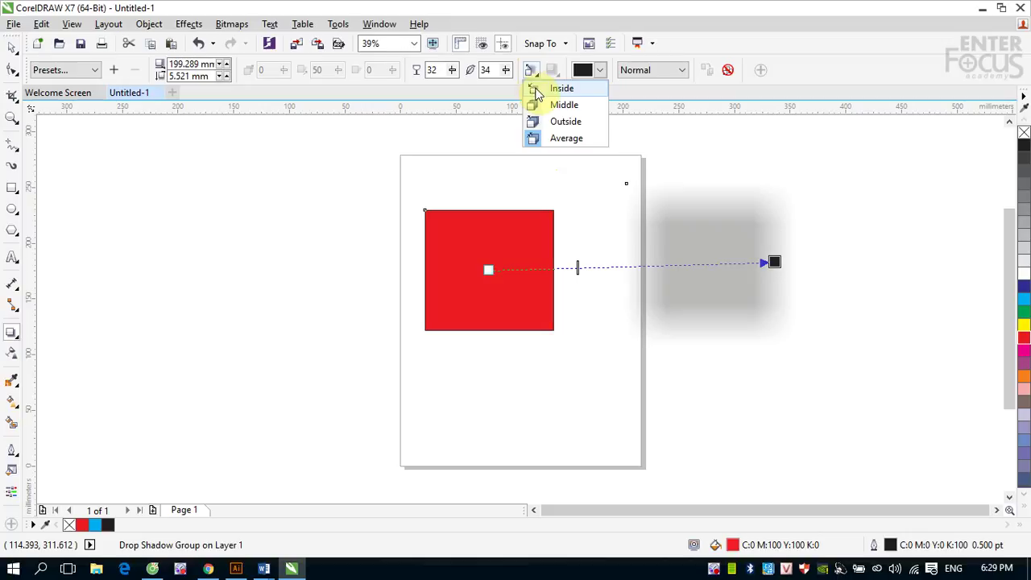
click(538, 91)
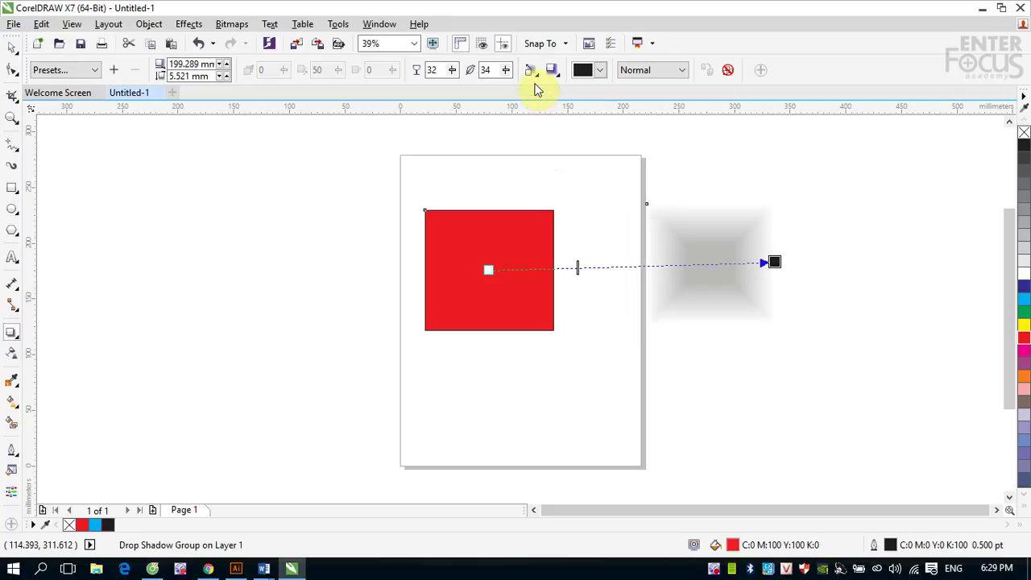
click(531, 71)
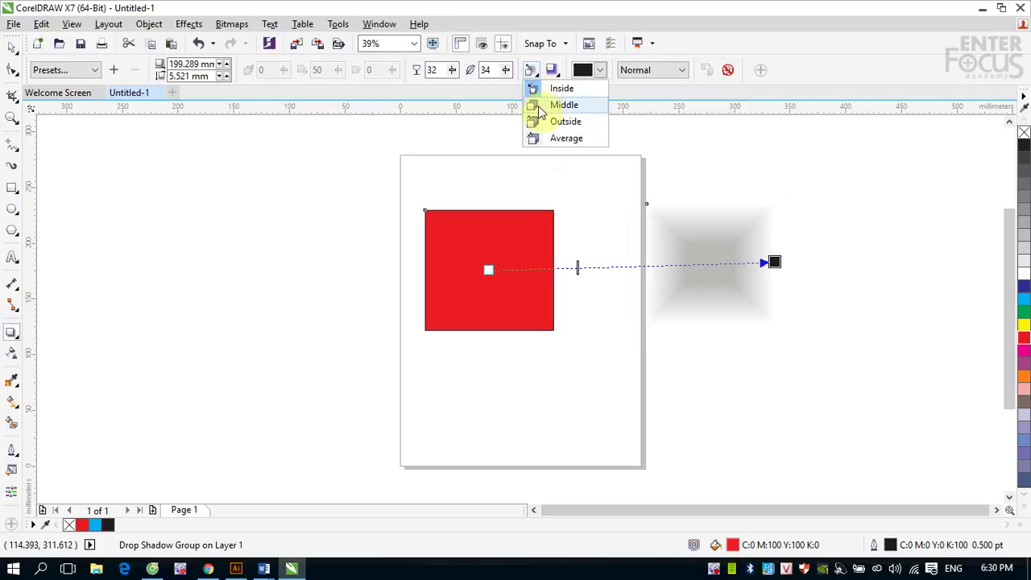
click(539, 107)
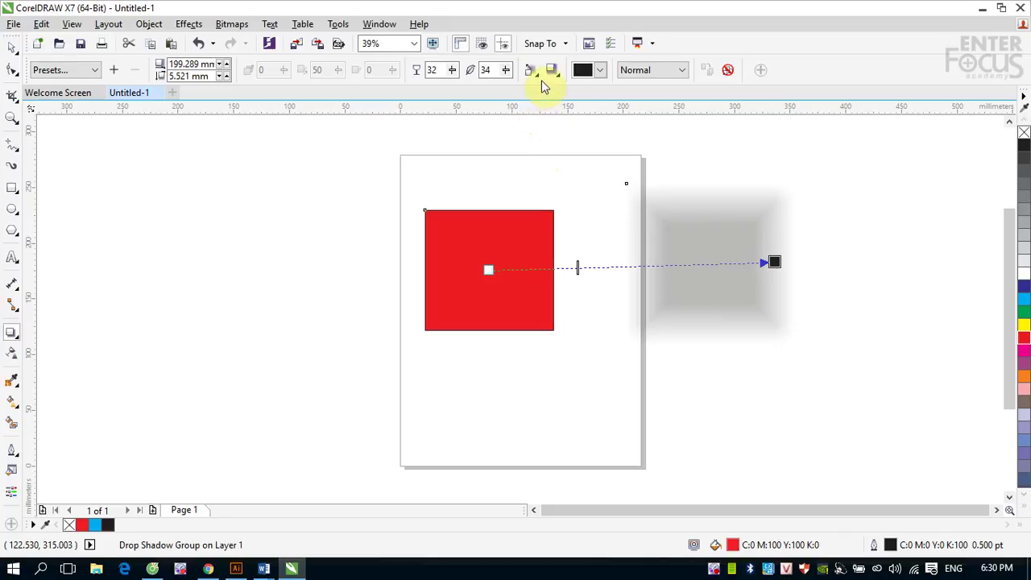
click(531, 71)
click(541, 121)
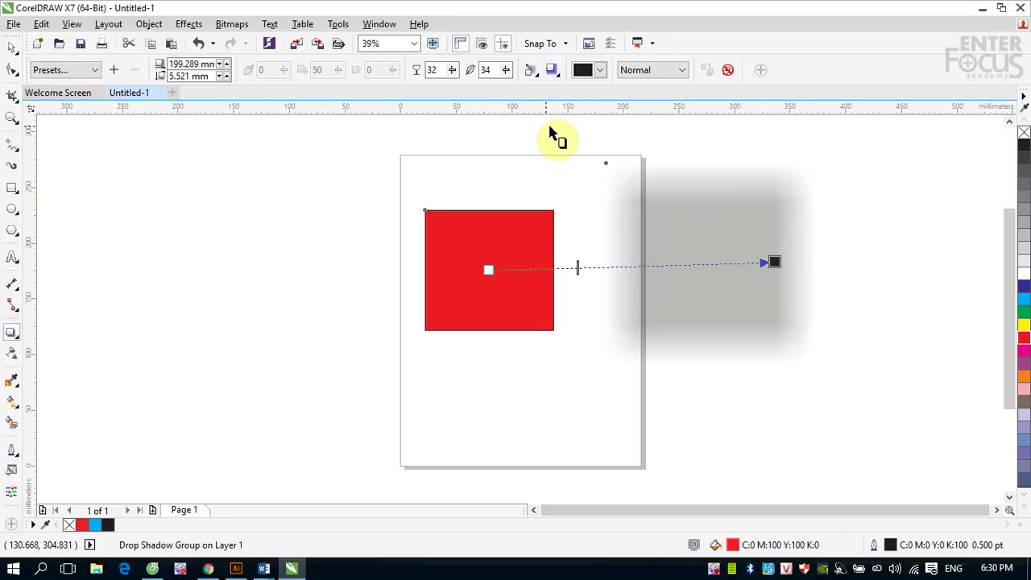
click(532, 71)
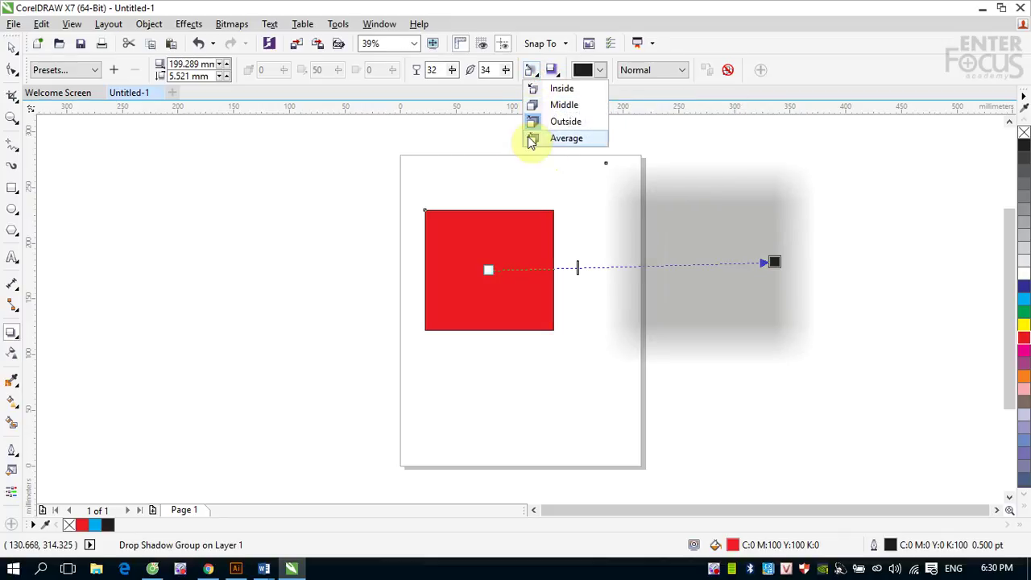
click(533, 138)
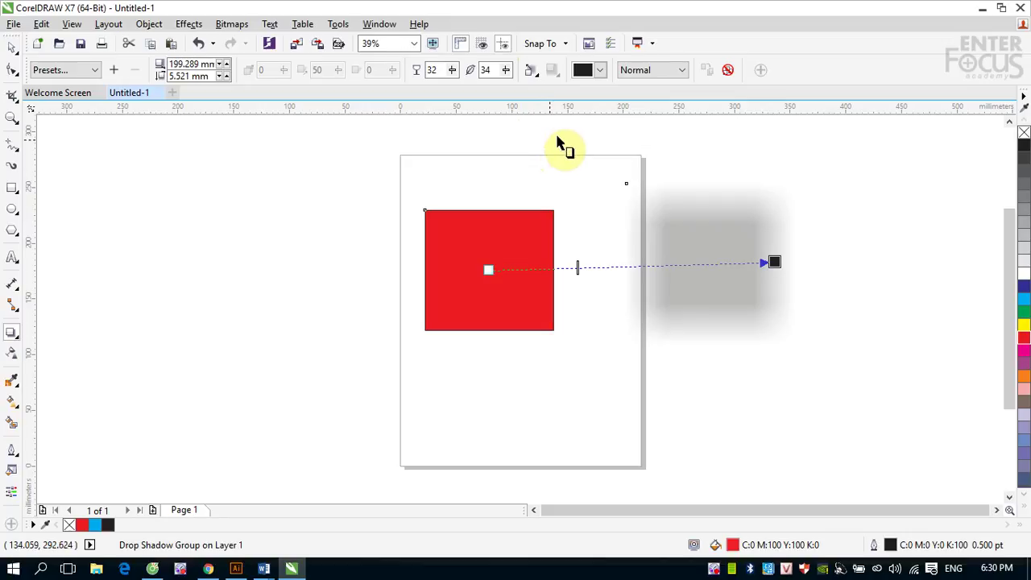
Set the feathering direction to Inside, and try the Squared and Inverse Squared feather edges before applying Flat
click(533, 72)
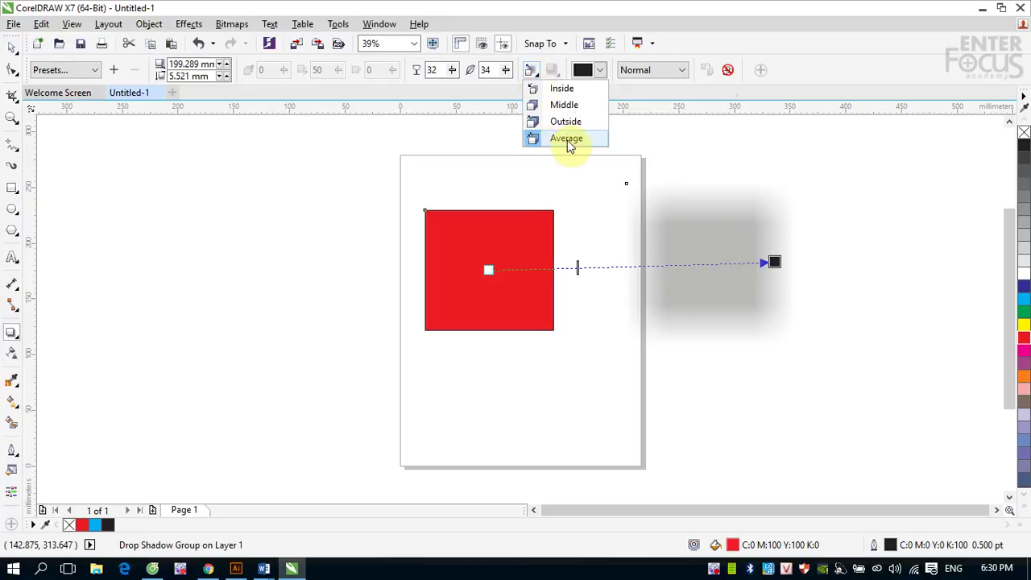
click(562, 90)
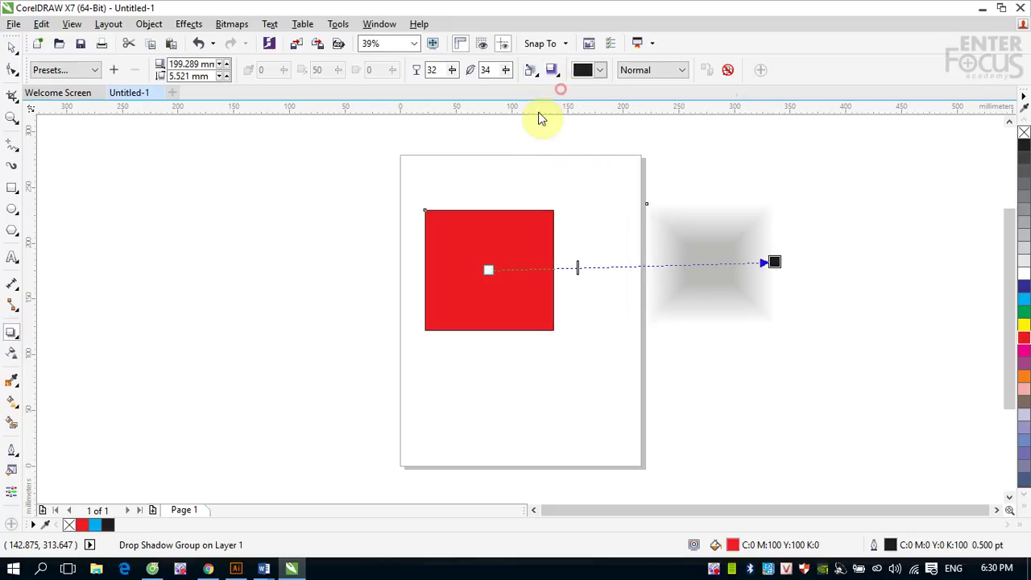
click(555, 74)
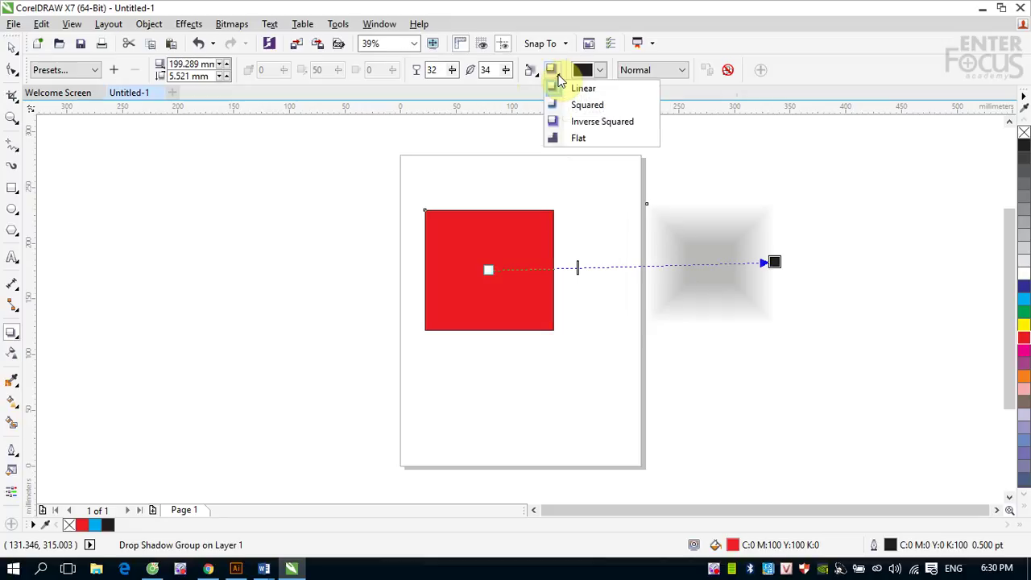
click(589, 105)
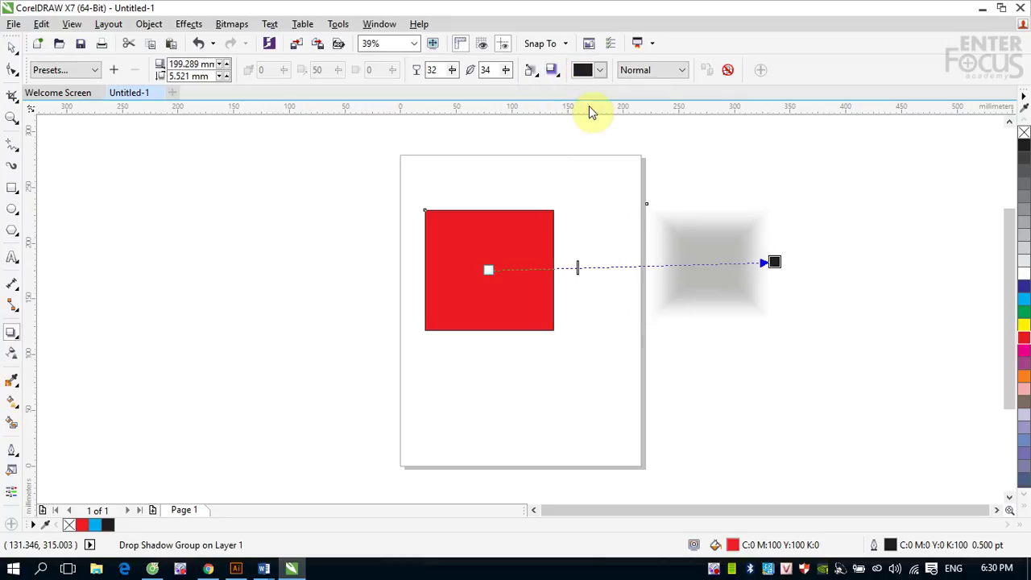
click(555, 73)
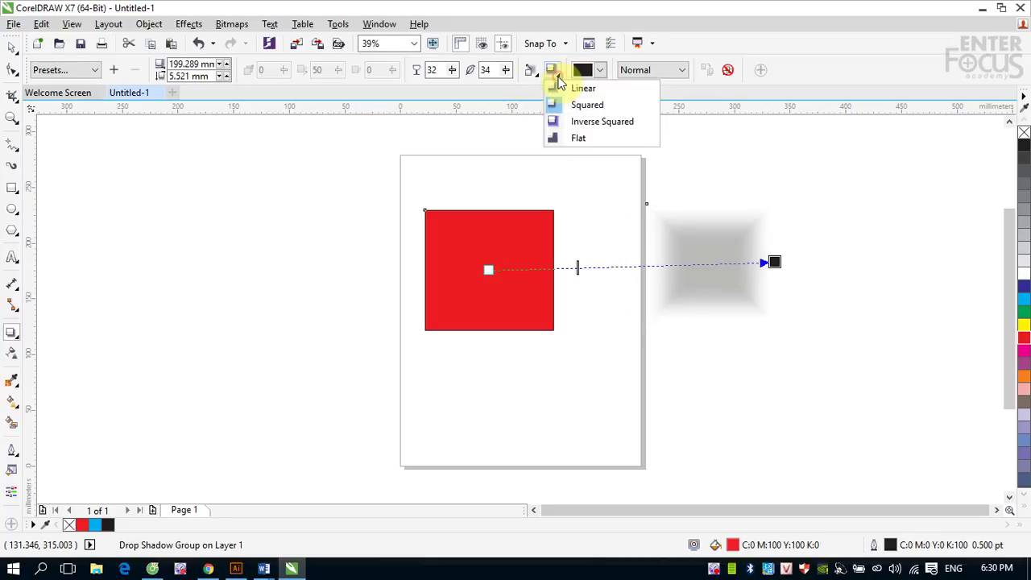
click(580, 125)
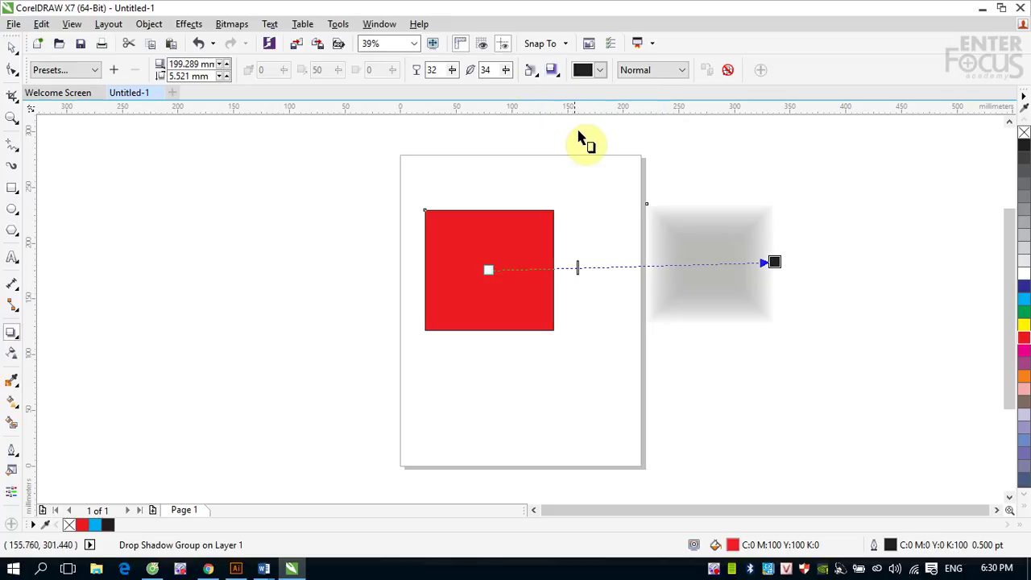
click(554, 74)
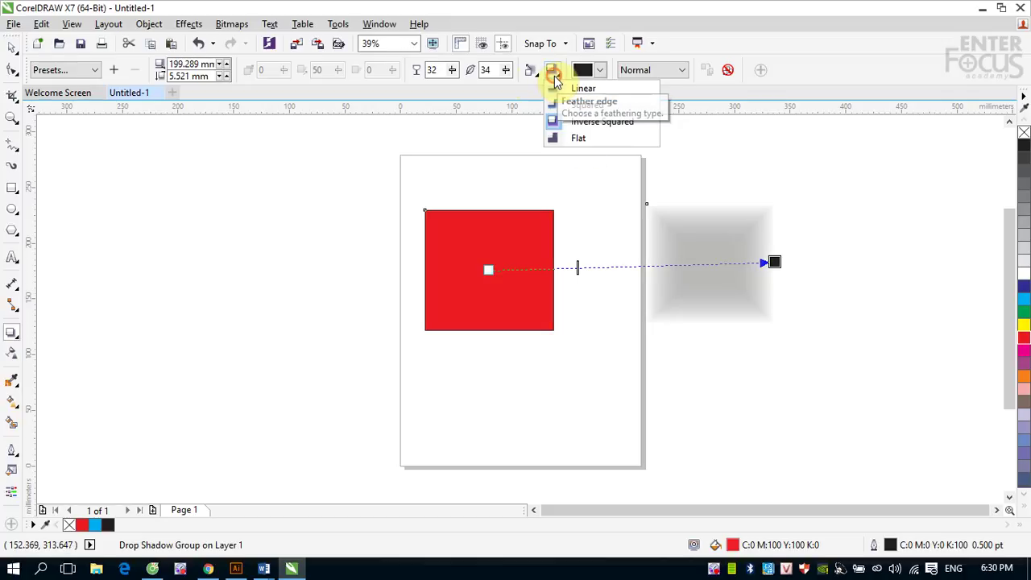
click(579, 138)
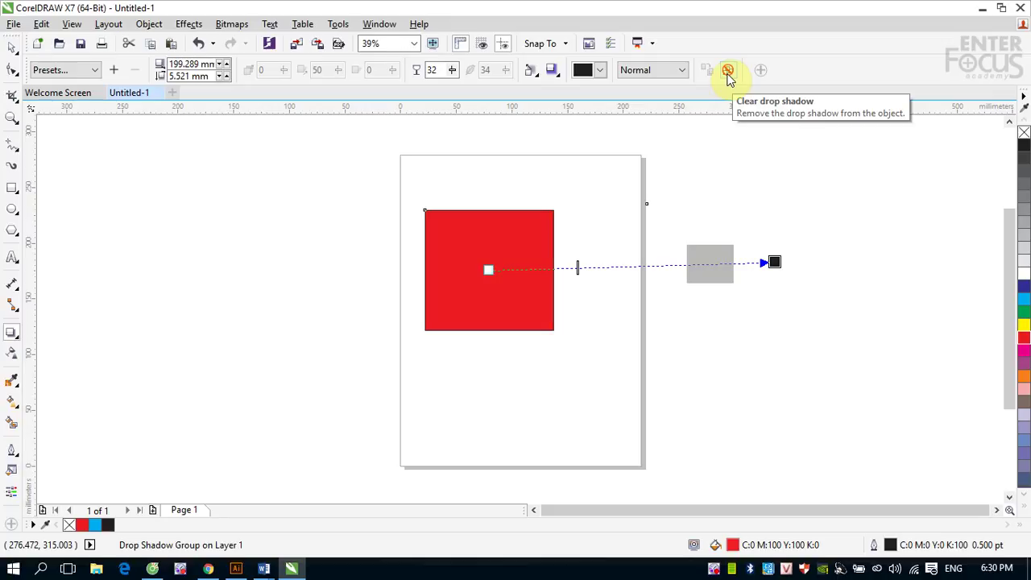
Apply the Linear feather edge to the shadow and break the drop shadow group apart
click(553, 72)
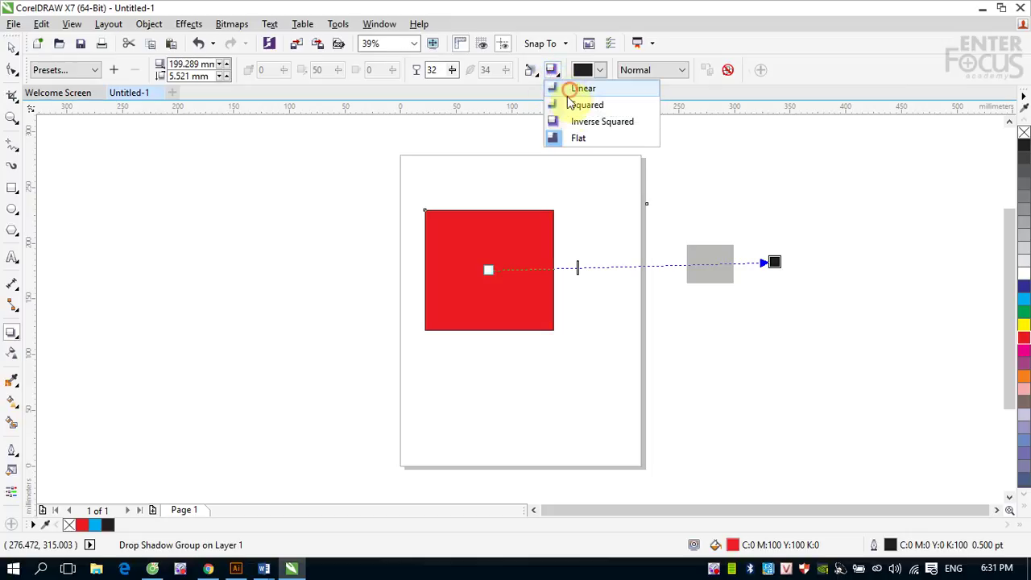
click(576, 105)
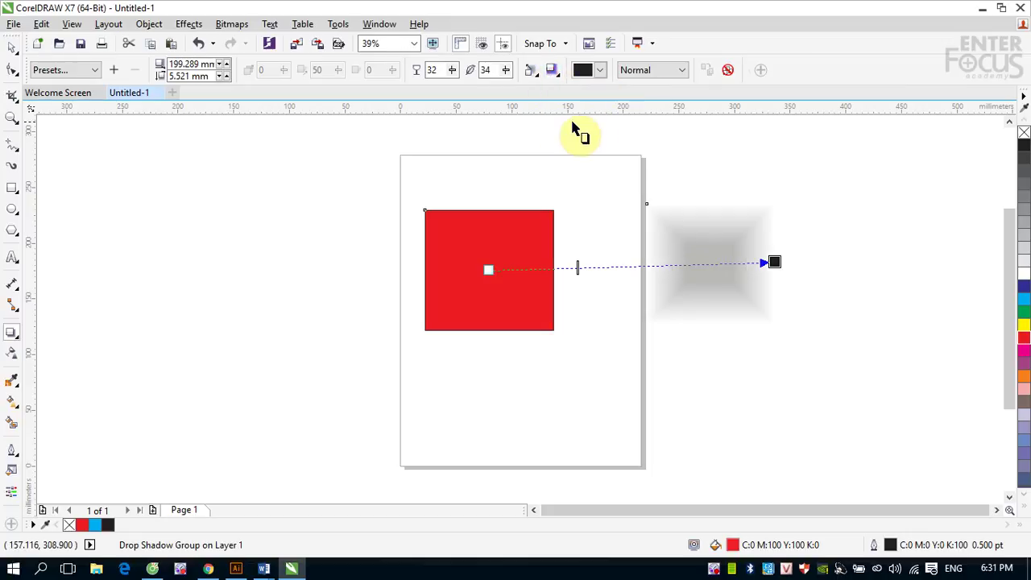
click(13, 48)
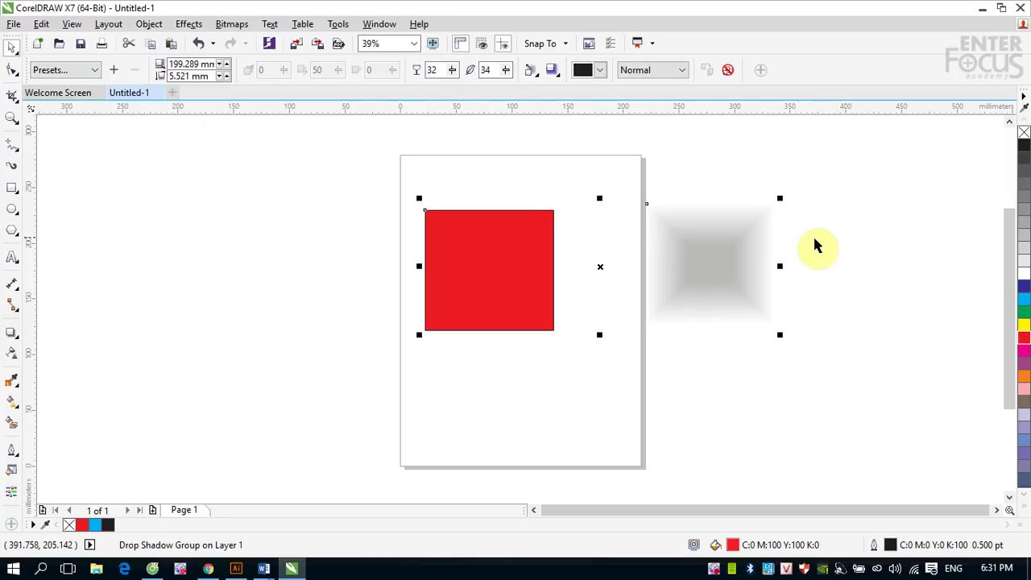
click(151, 26)
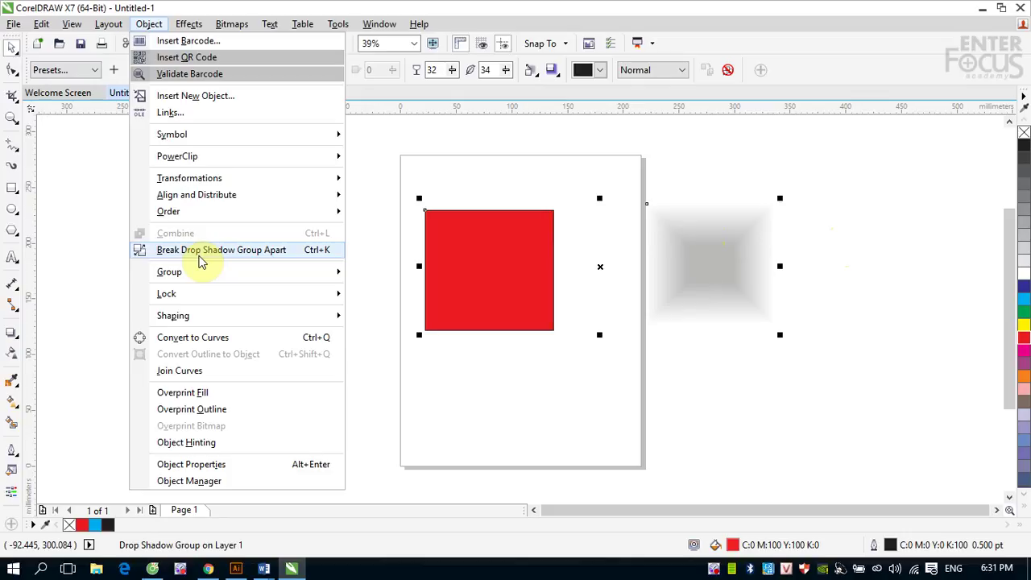
click(200, 257)
click(929, 242)
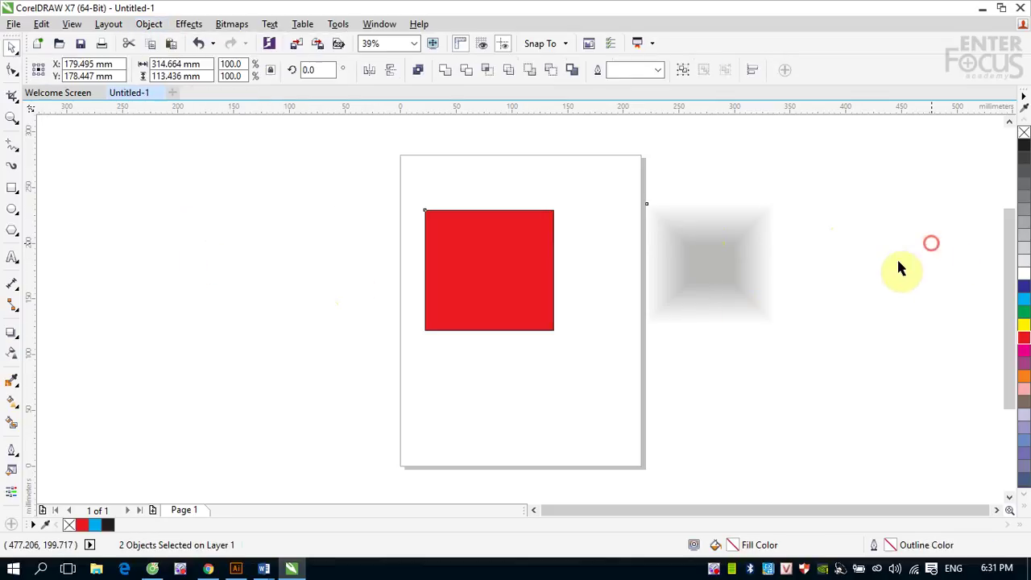
Move the separated shadow and the red rectangle independently of each other, and delete the shadow
click(722, 274)
drag(767, 278, 850, 278)
drag(460, 258, 551, 260)
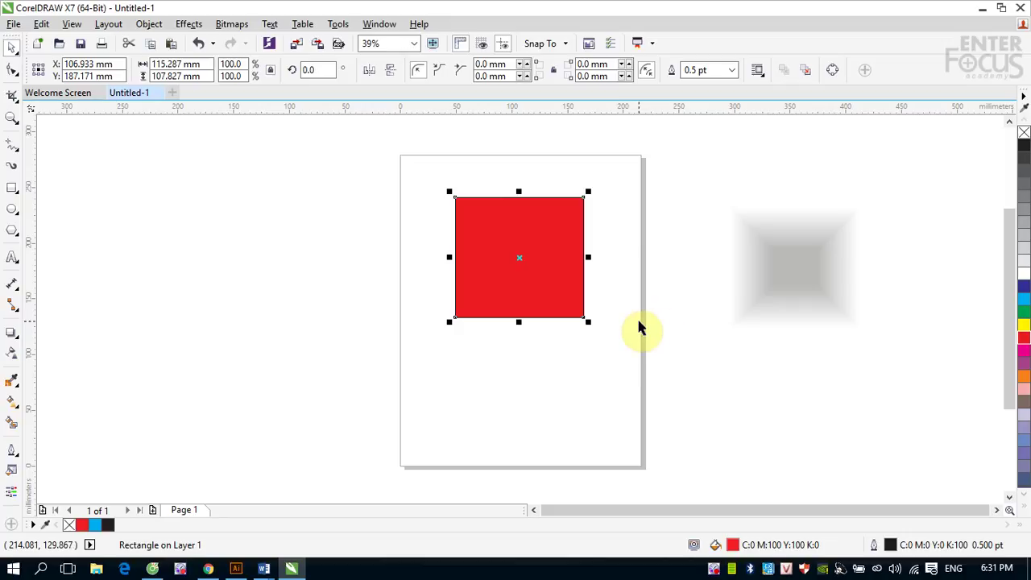
drag(783, 294, 703, 307)
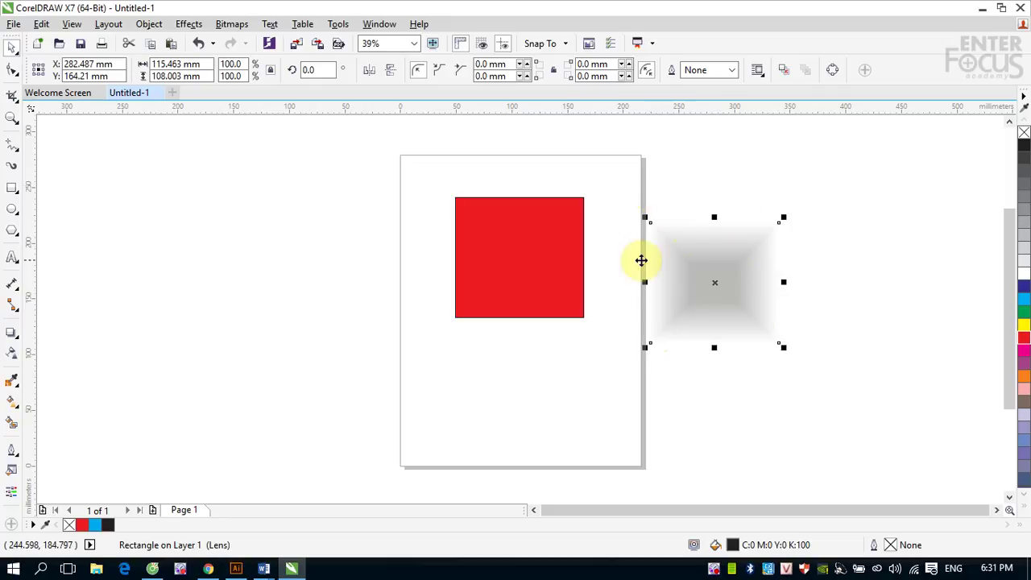
click(739, 269)
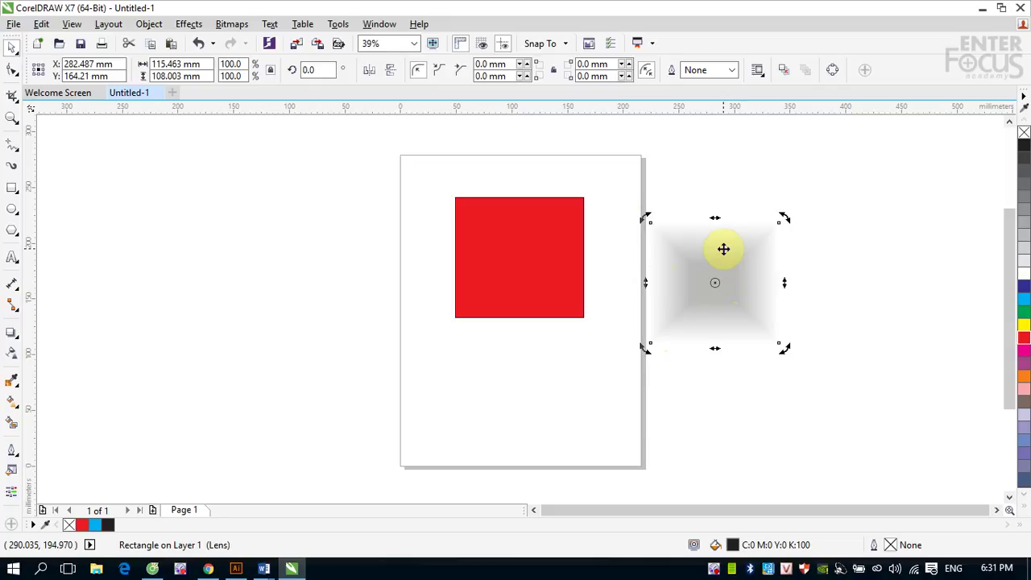
key(Delete)
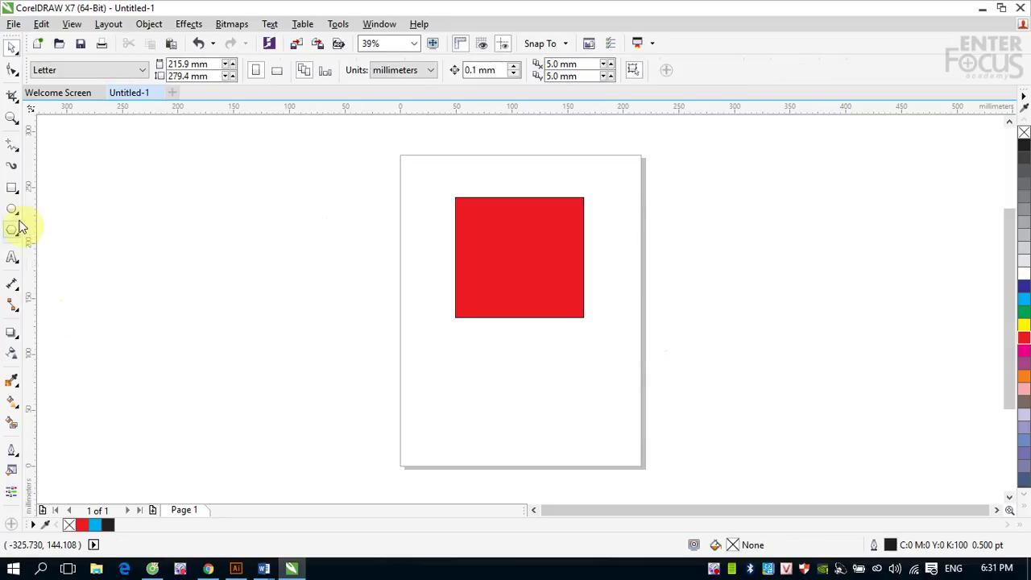
Cast a new drop shadow from the red rectangle's centre, offset about 161 mm to the right and 6 mm up
click(13, 332)
click(521, 259)
drag(520, 256, 762, 249)
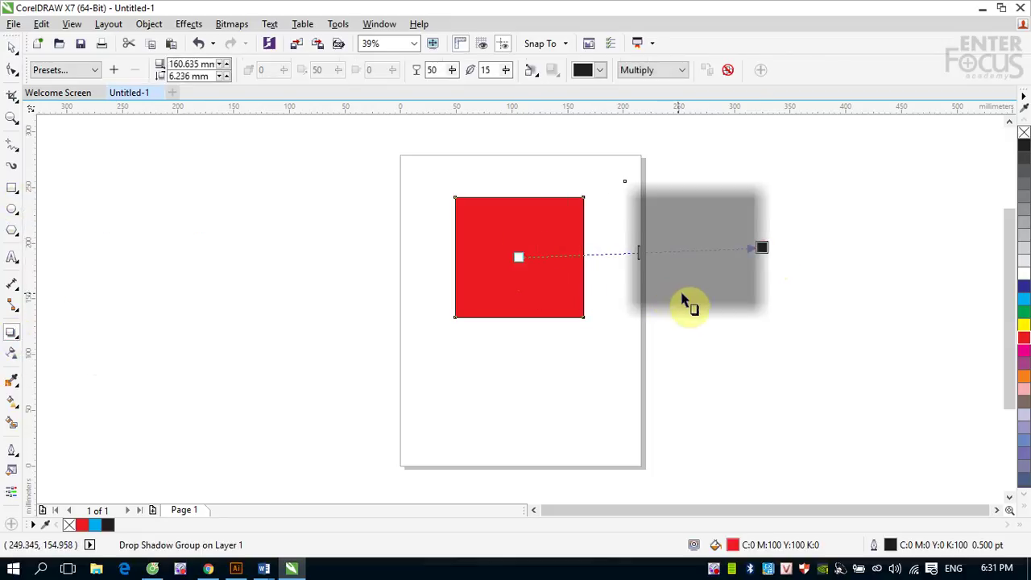
Draw a rectangle about 113 by 104 mm to the left of the page and fill it with yellow
click(12, 188)
mouse_move(246, 302)
mouse_down()
mouse_move(344, 426)
mouse_move(389, 421)
mouse_move(373, 418)
mouse_up()
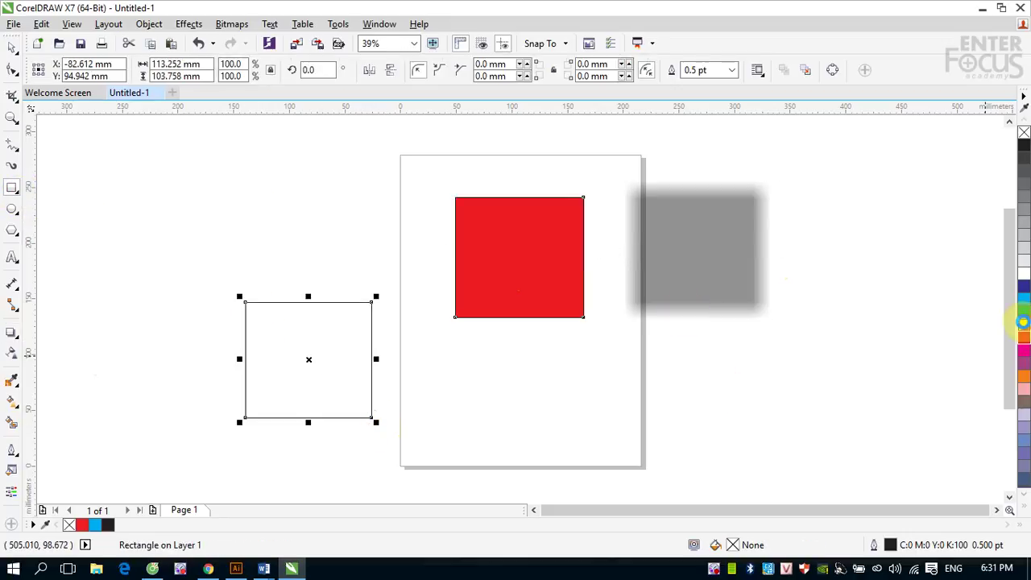
click(1024, 324)
Copy the red rectangle's drop shadow properties to the yellow rectangle, and move the yellow rectangle with its shadow further left
click(11, 334)
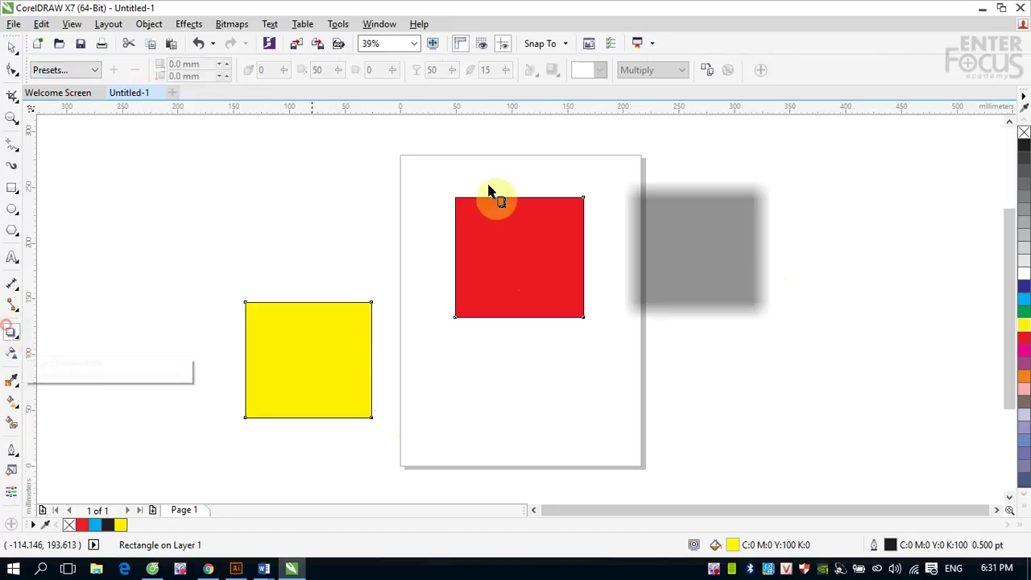
click(708, 69)
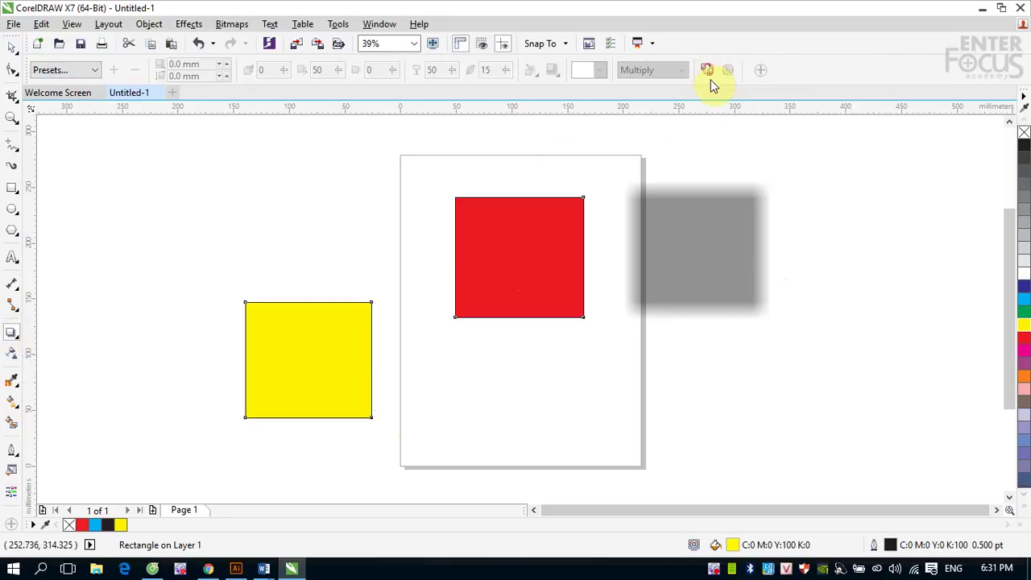
click(711, 222)
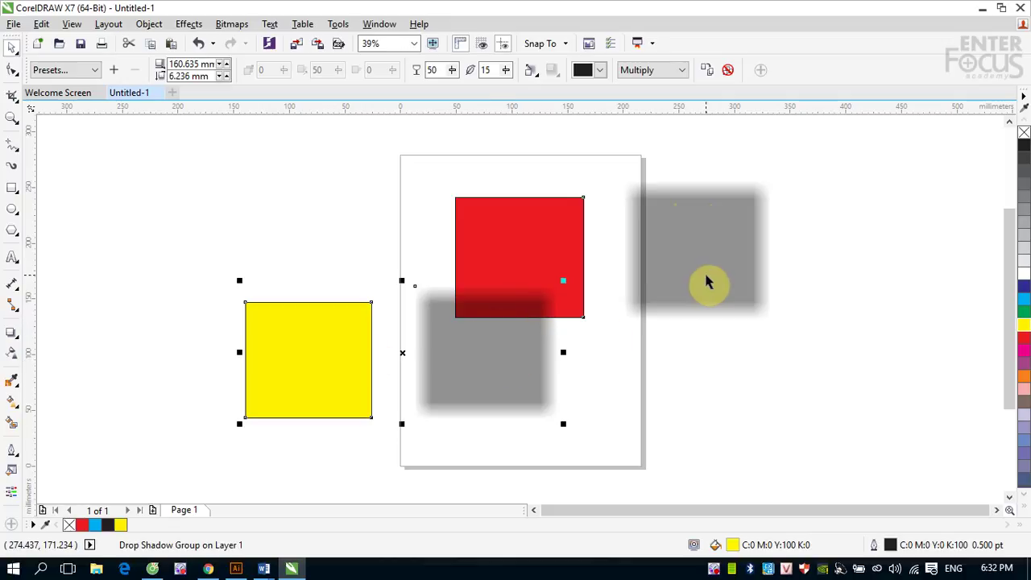
mouse_move(554, 273)
mouse_down()
mouse_move(540, 259)
mouse_move(476, 346)
mouse_up()
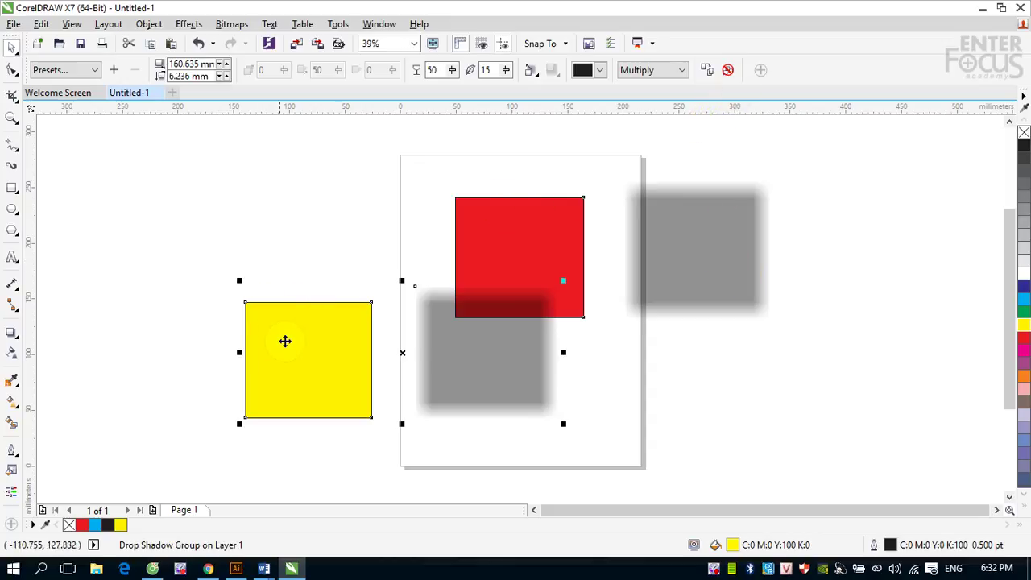
drag(297, 357, 142, 320)
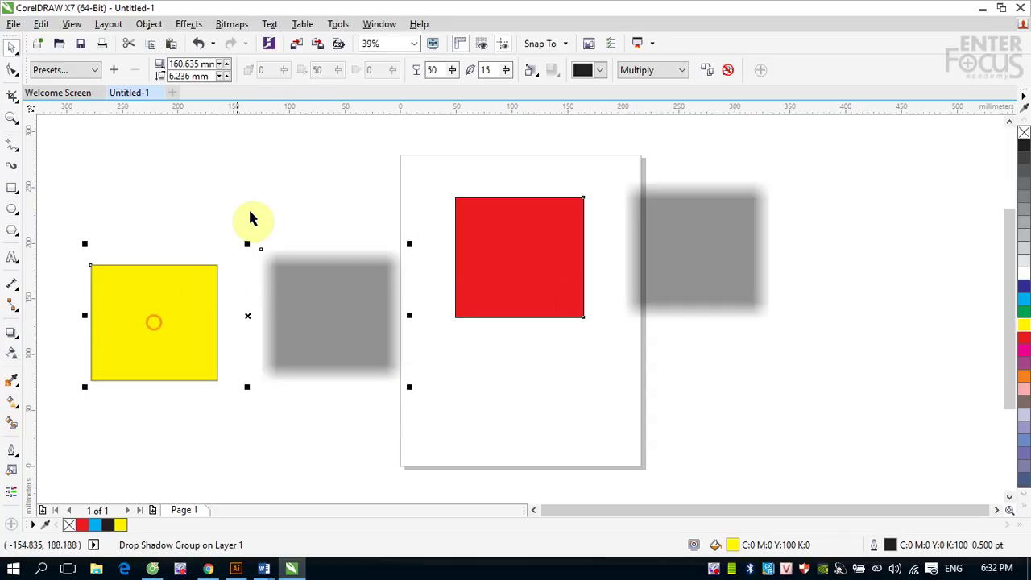
click(366, 282)
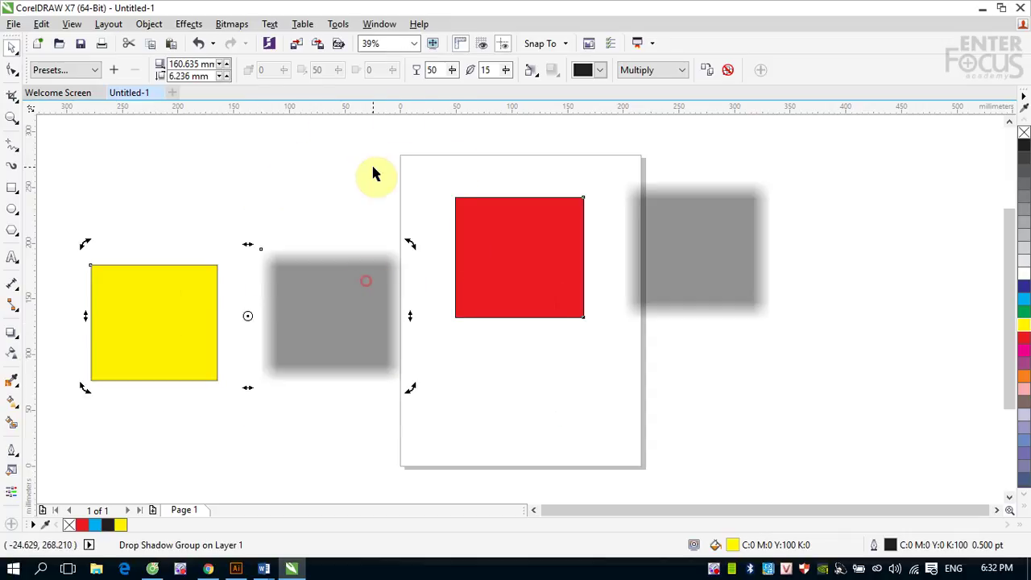
Try anchoring the yellow rectangle's shadow at its bottom edge, and return the shadow's origin to the centre
click(11, 334)
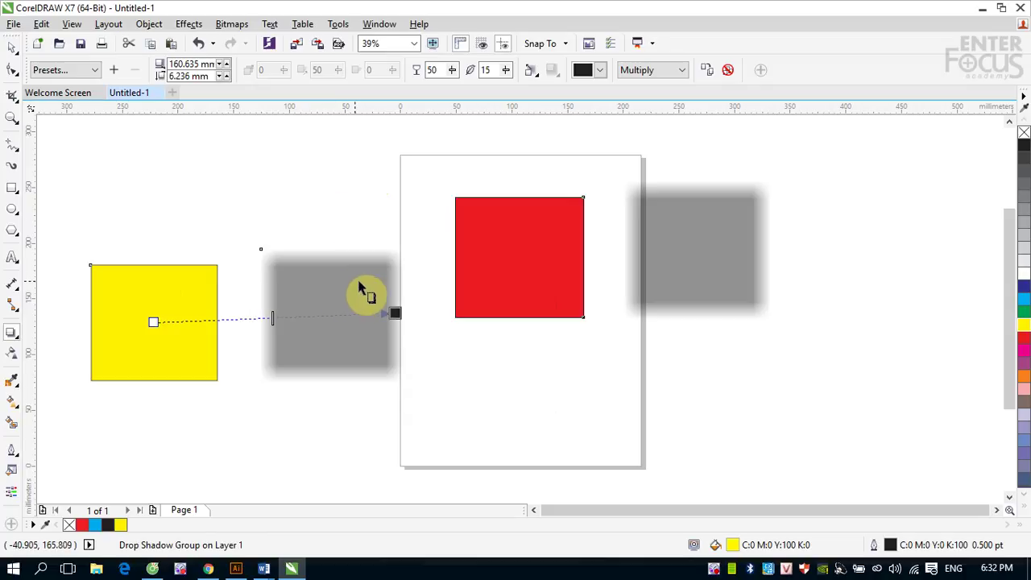
click(151, 321)
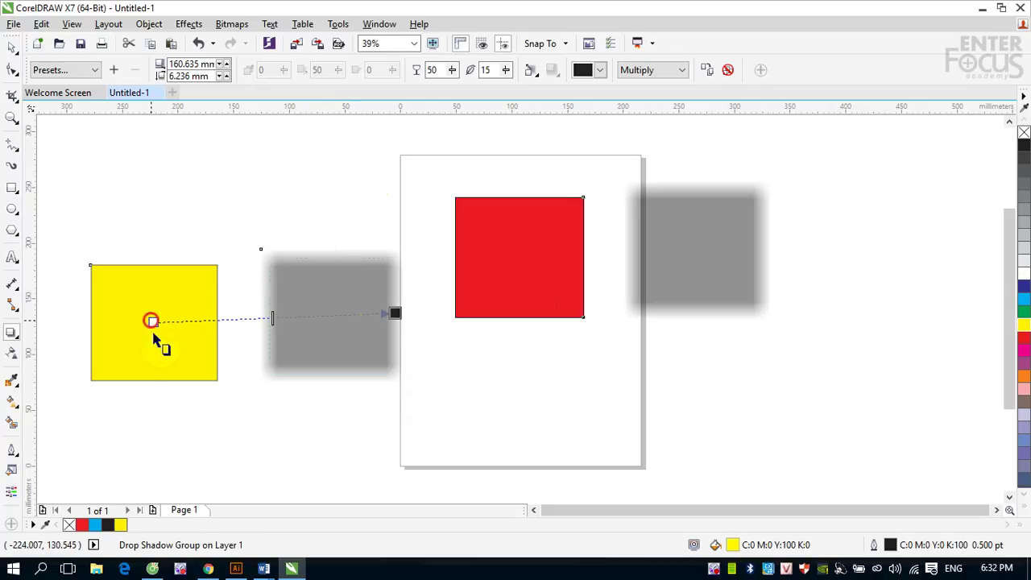
drag(153, 338, 154, 379)
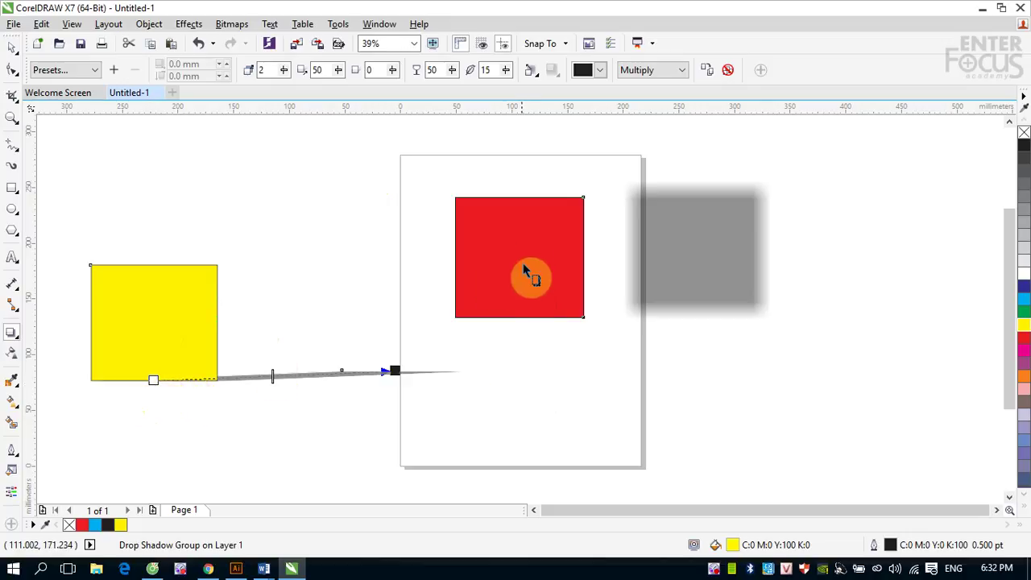
drag(152, 380, 153, 322)
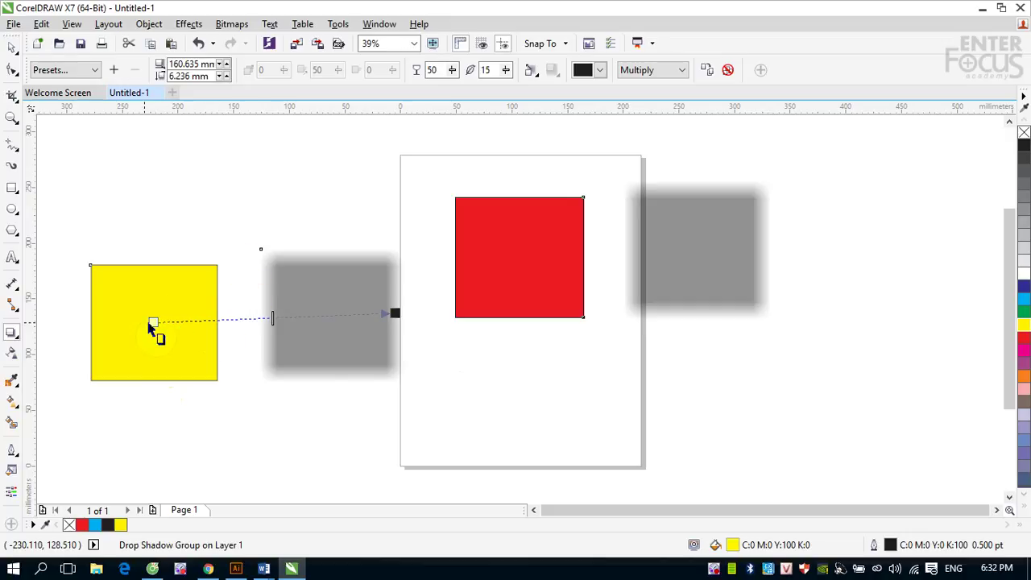
Anchor the shadow at the yellow rectangle's bottom edge, trying shadow angles of 24 and -8 before settling on 10
drag(153, 323, 155, 366)
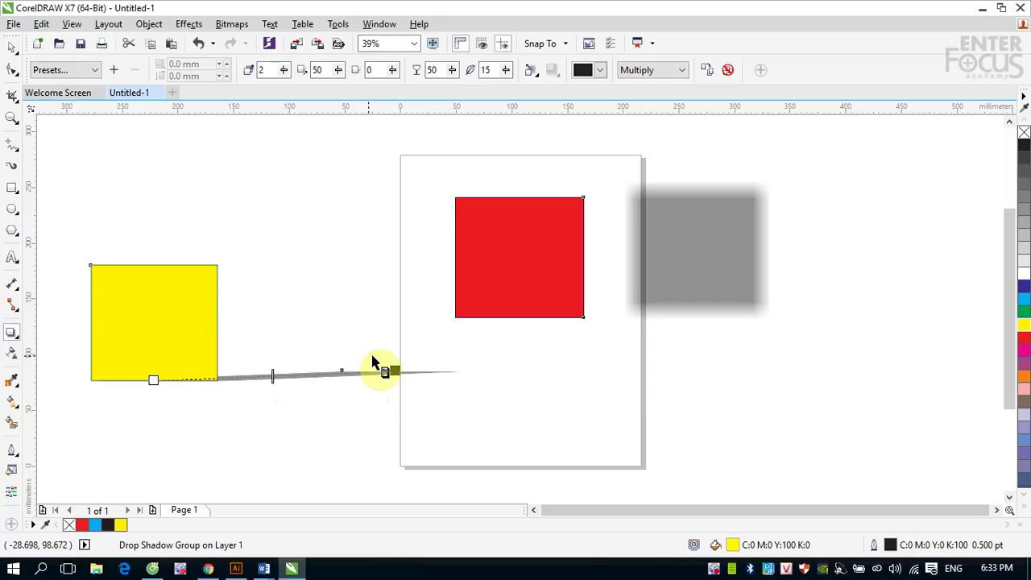
drag(395, 371, 271, 326)
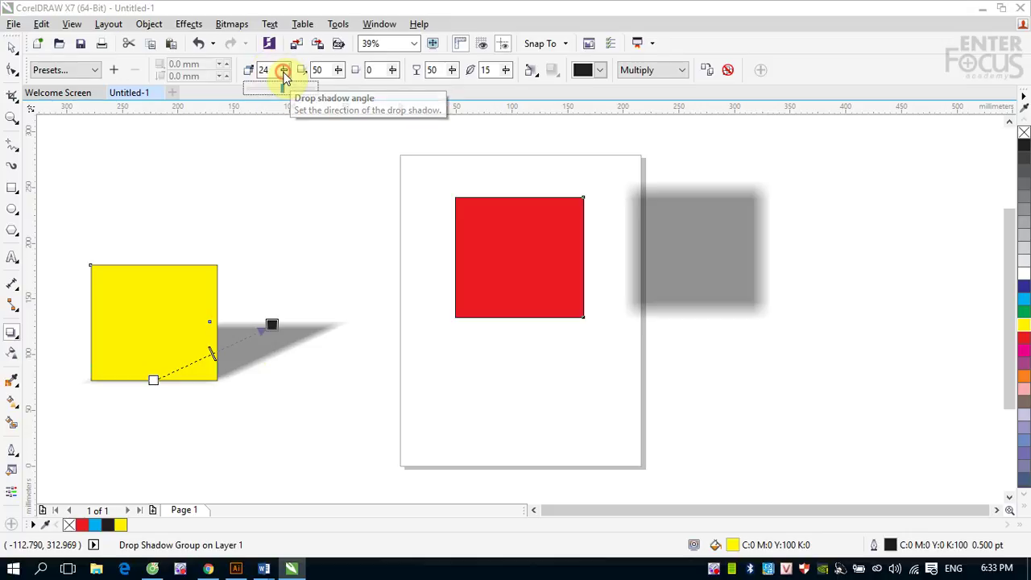
mouse_move(284, 72)
mouse_down()
mouse_move(286, 93)
mouse_move(267, 89)
mouse_move(298, 96)
mouse_move(268, 92)
mouse_move(291, 89)
mouse_up()
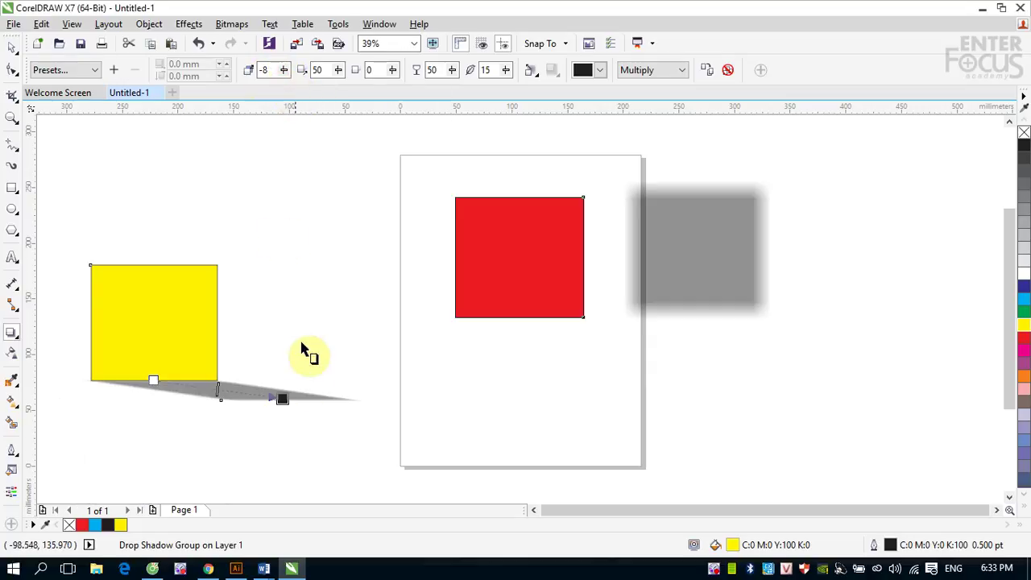
drag(282, 401, 295, 355)
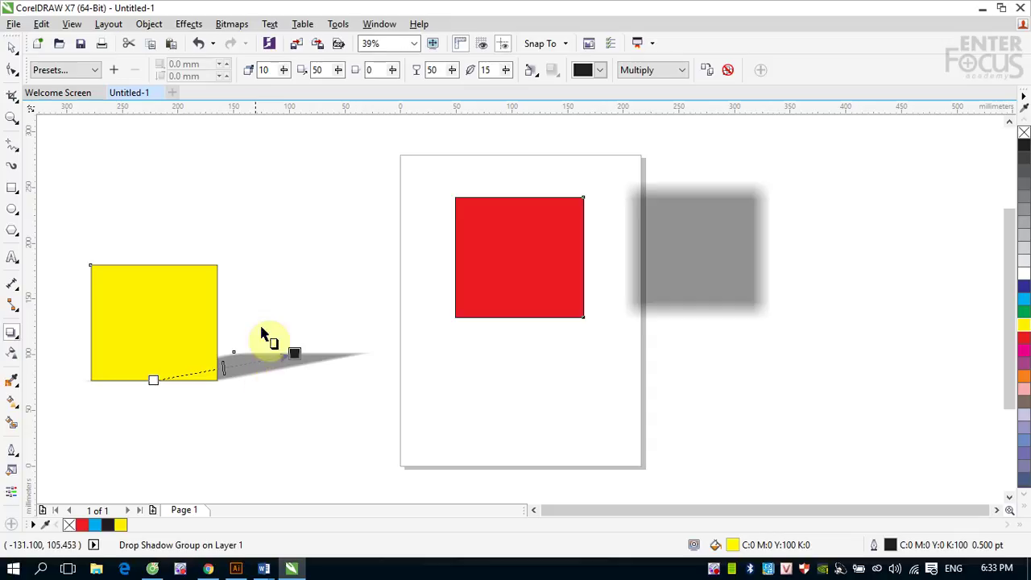
Lengthen and shorten the yellow rectangle's shadow with the shadow stretch, and reshape it freehand to an angle of about 13
click(340, 71)
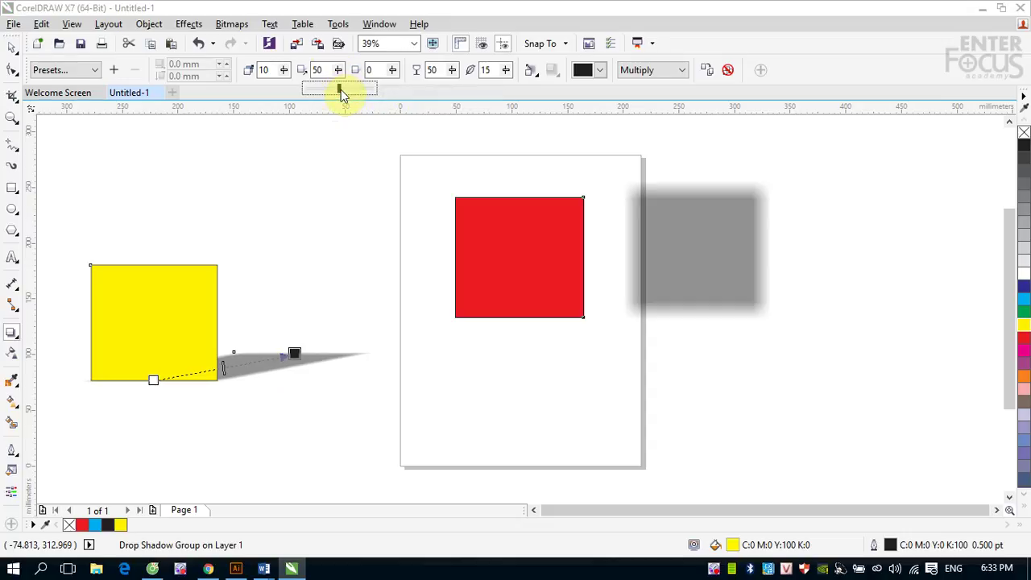
drag(342, 90, 357, 94)
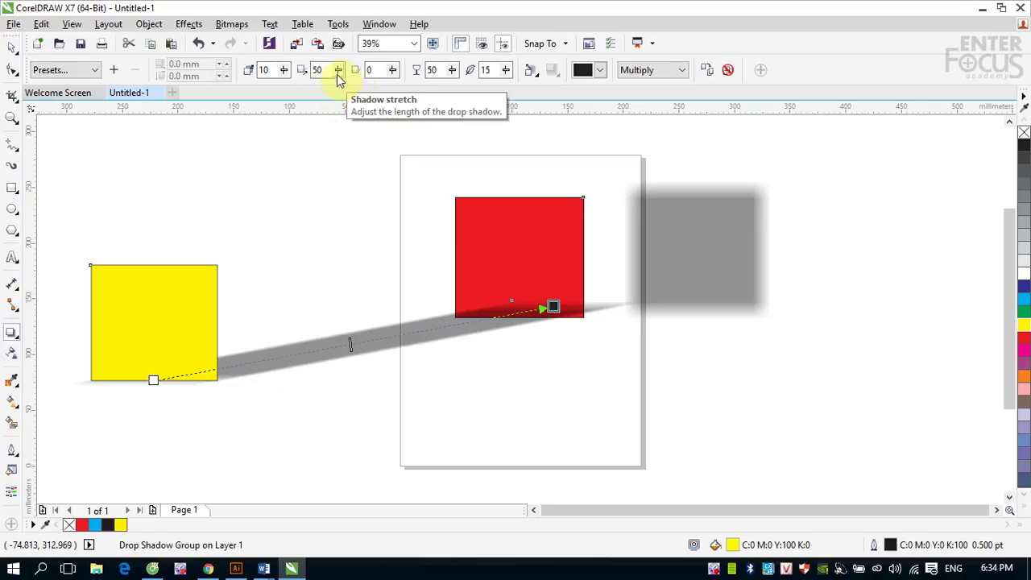
click(338, 70)
drag(338, 93, 322, 94)
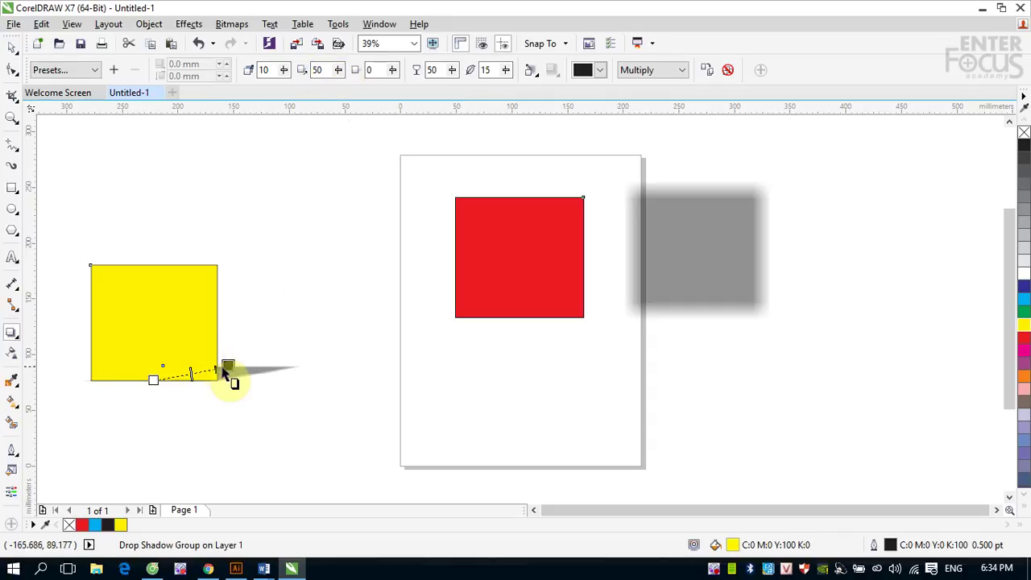
drag(228, 369, 398, 305)
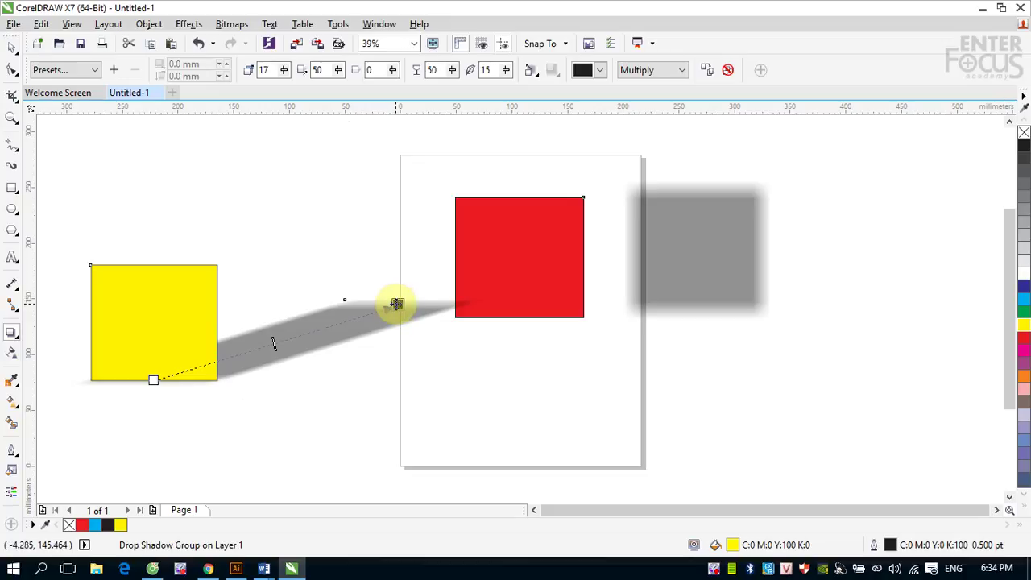
drag(397, 304, 271, 354)
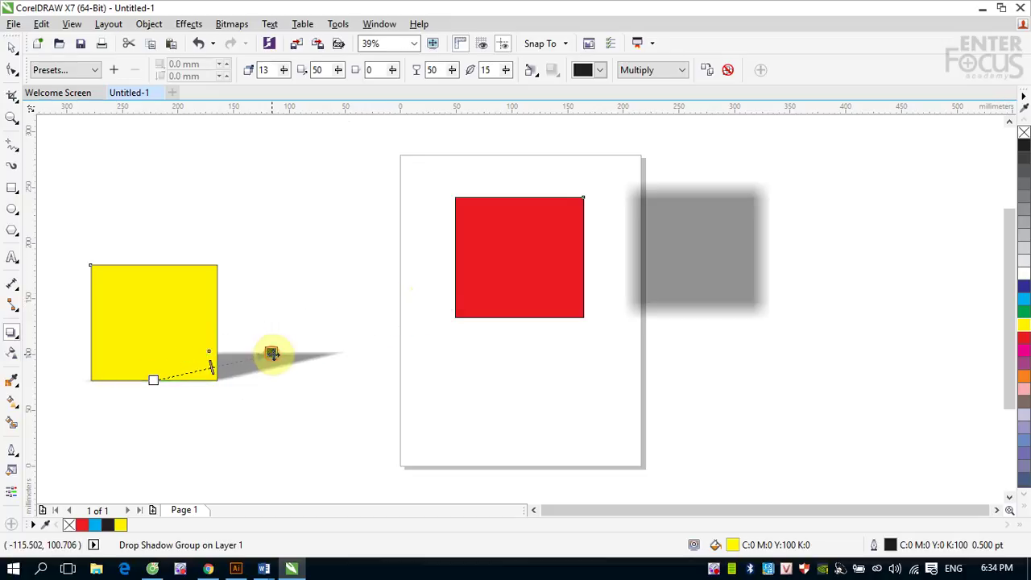
Fade the yellow rectangle's shadow by 64 and then 89, extending the shadow at an angle of about 14
click(393, 70)
drag(395, 91, 414, 92)
click(392, 70)
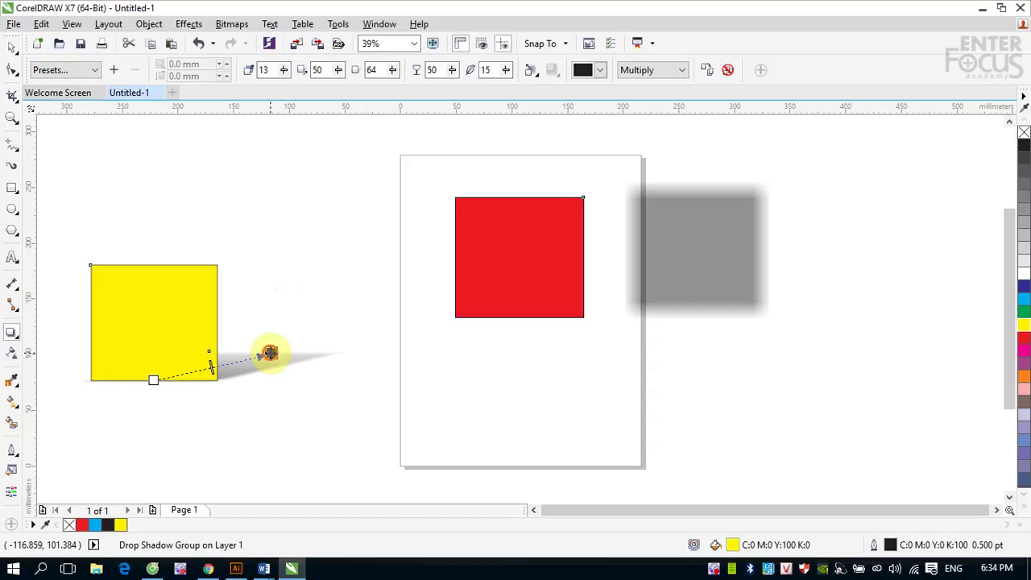
drag(269, 355, 322, 337)
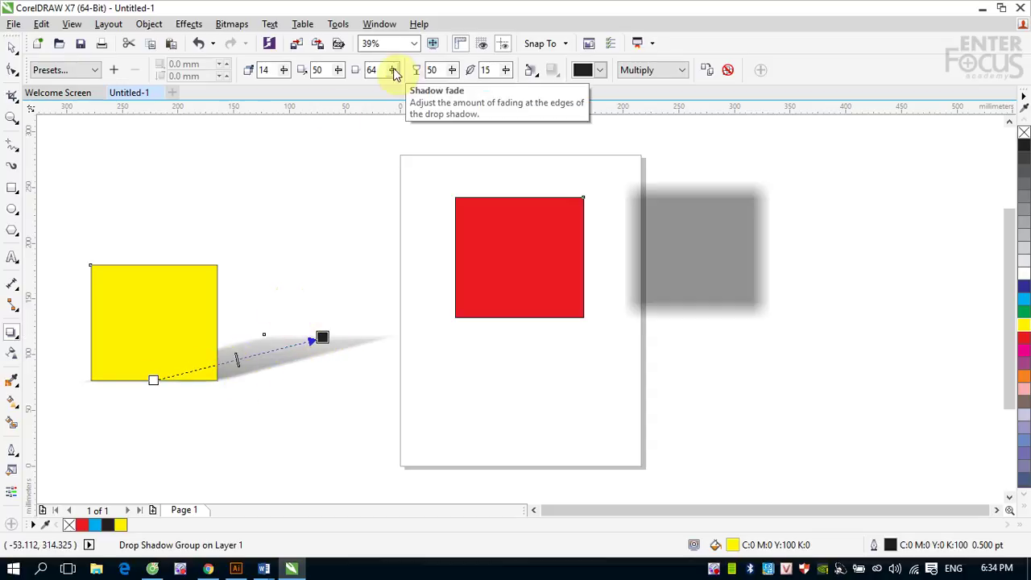
drag(392, 70, 411, 90)
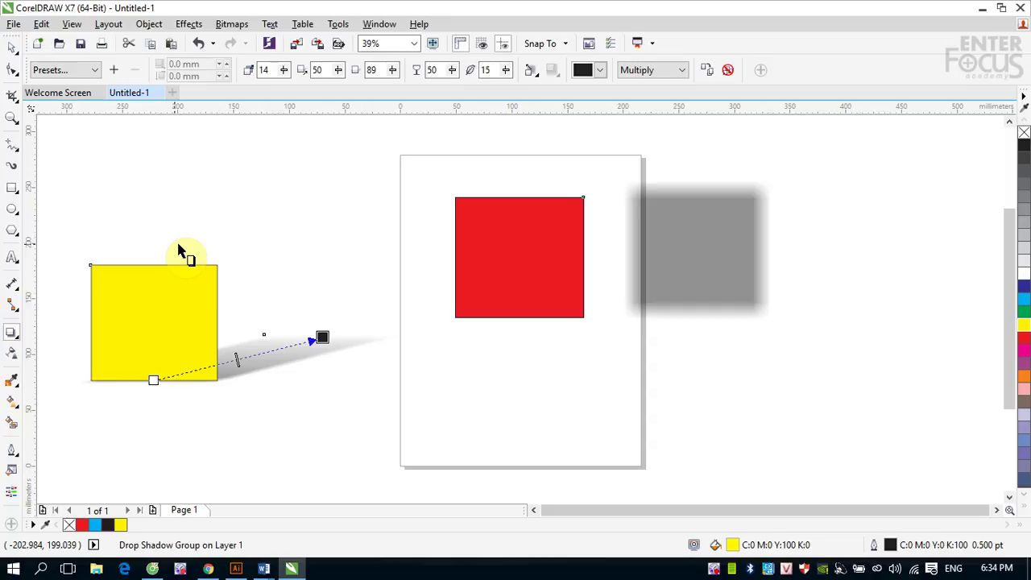
Centre the red rectangle's drop shadow directly behind it, with 0 mm horizontal and vertical offset
click(12, 46)
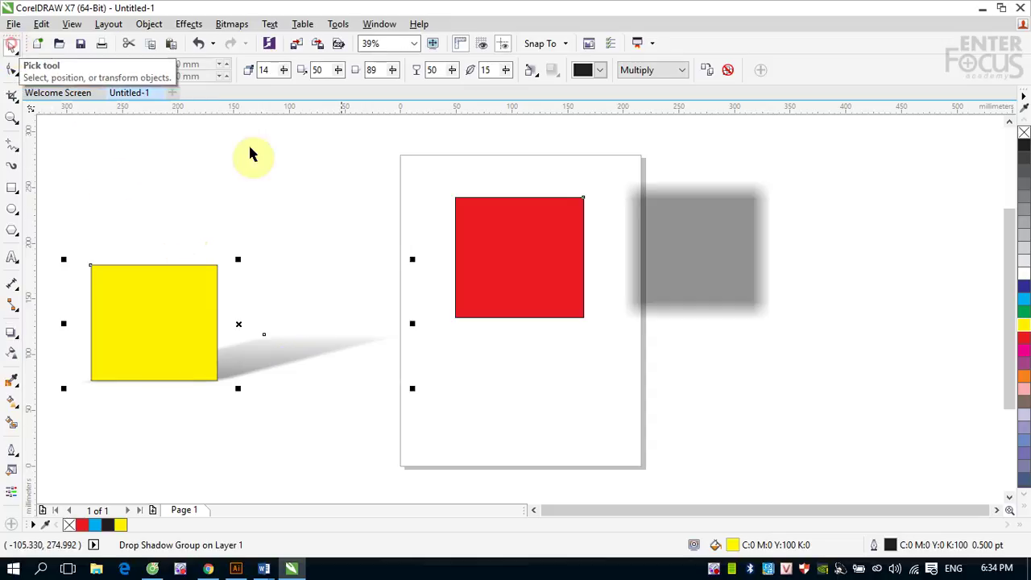
click(534, 260)
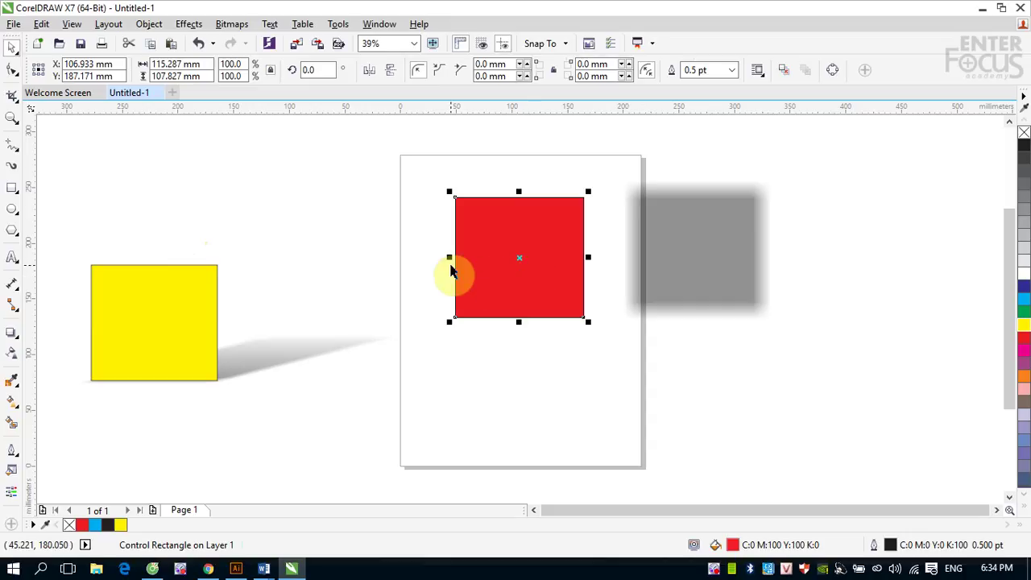
click(12, 333)
drag(762, 250, 585, 259)
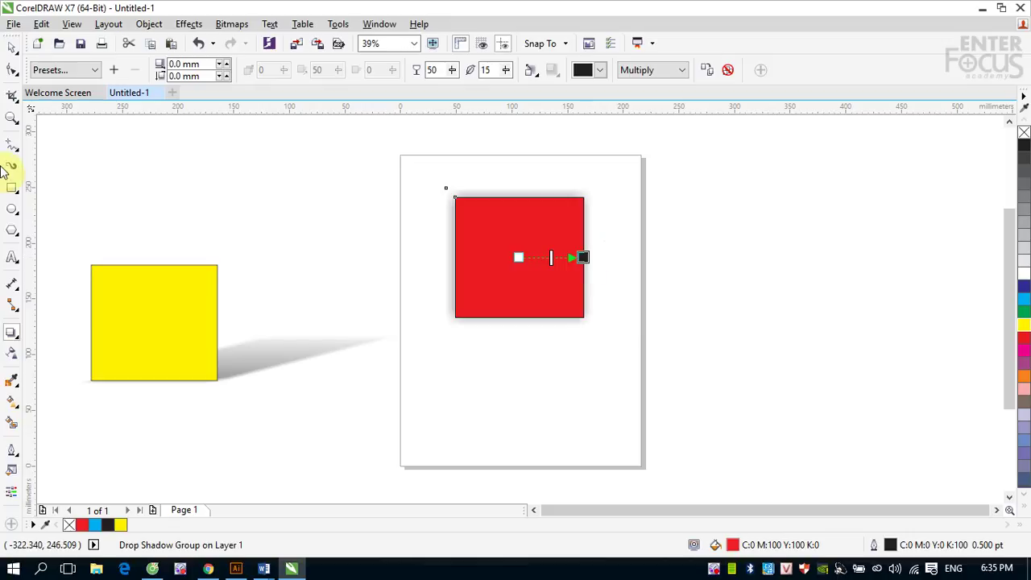
Delete both shadowed rectangles from the drawing and switch the Letter page to landscape orientation
click(12, 47)
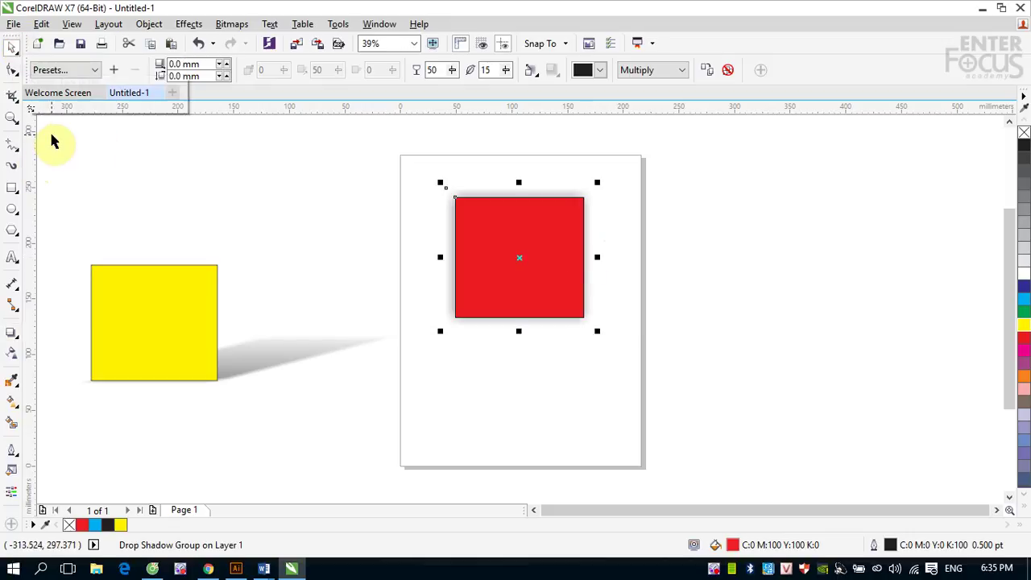
drag(50, 132, 658, 466)
key(Delete)
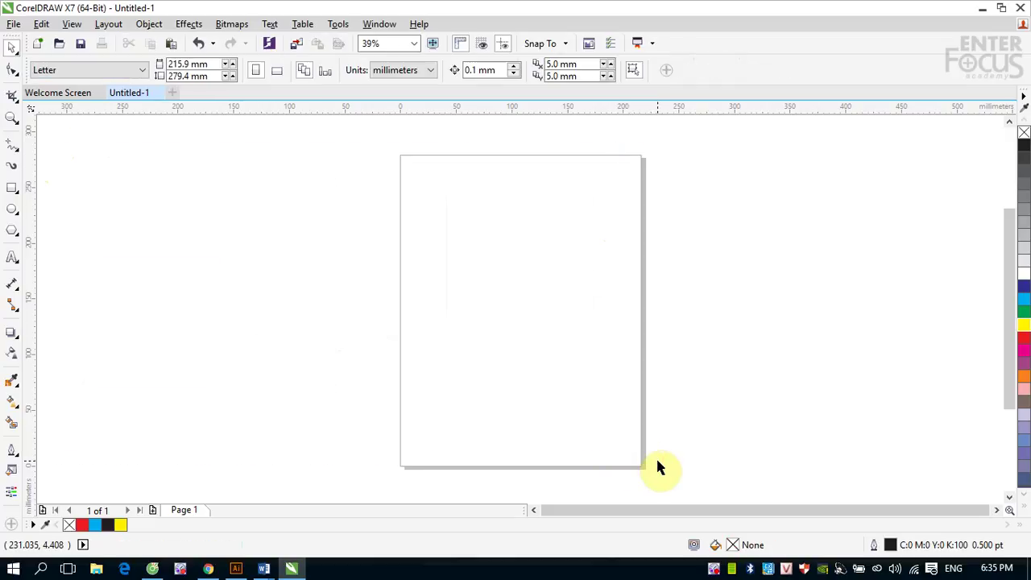
click(276, 70)
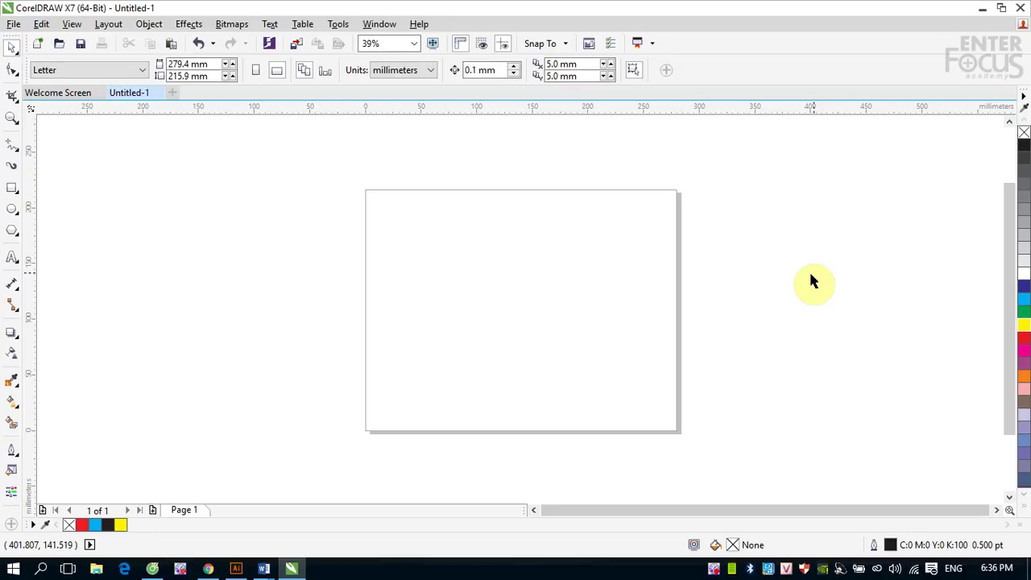
Create a page-sized rectangle and squash it about its centre into a full-width band about 86 mm tall
double_click(12, 194)
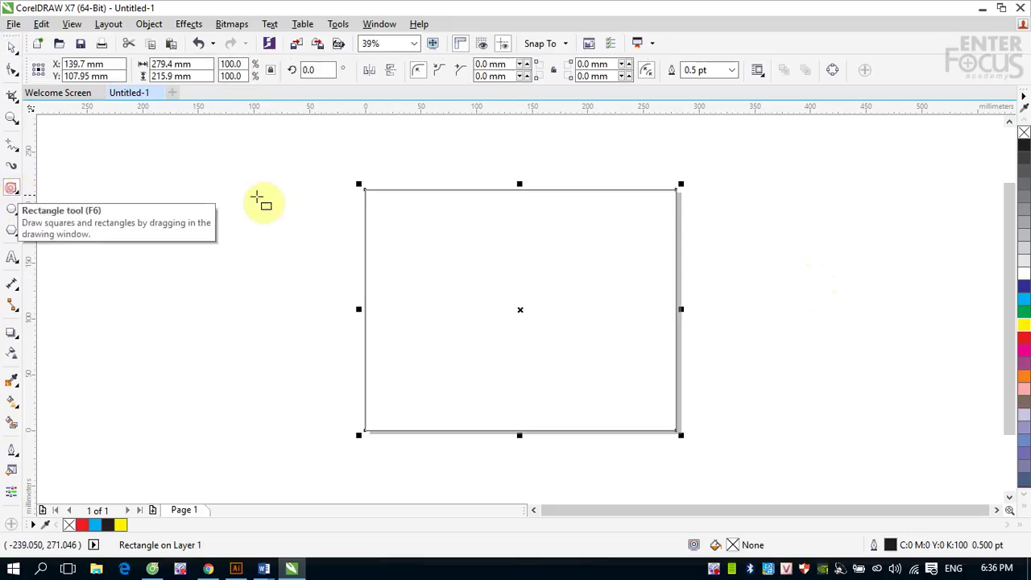
drag(520, 184, 513, 256)
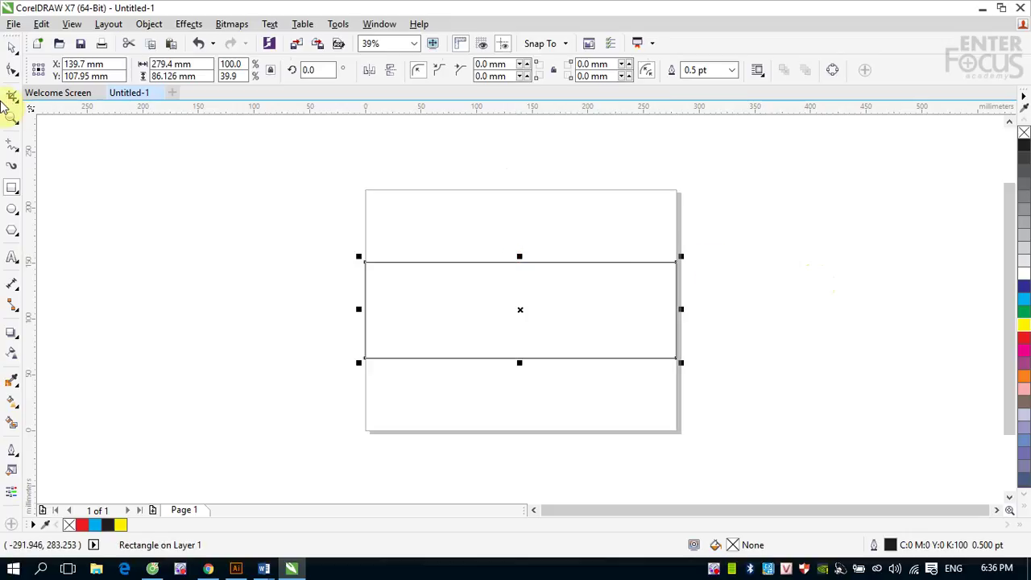
click(12, 47)
Add the artistic text "ENTER FOCUS ACDEMY" inside the band
click(12, 257)
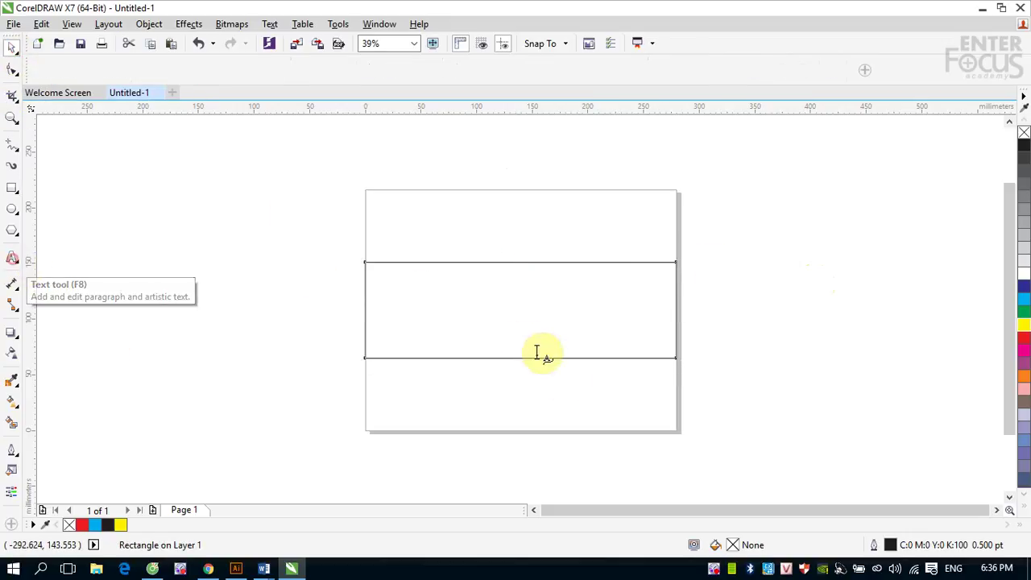
click(415, 318)
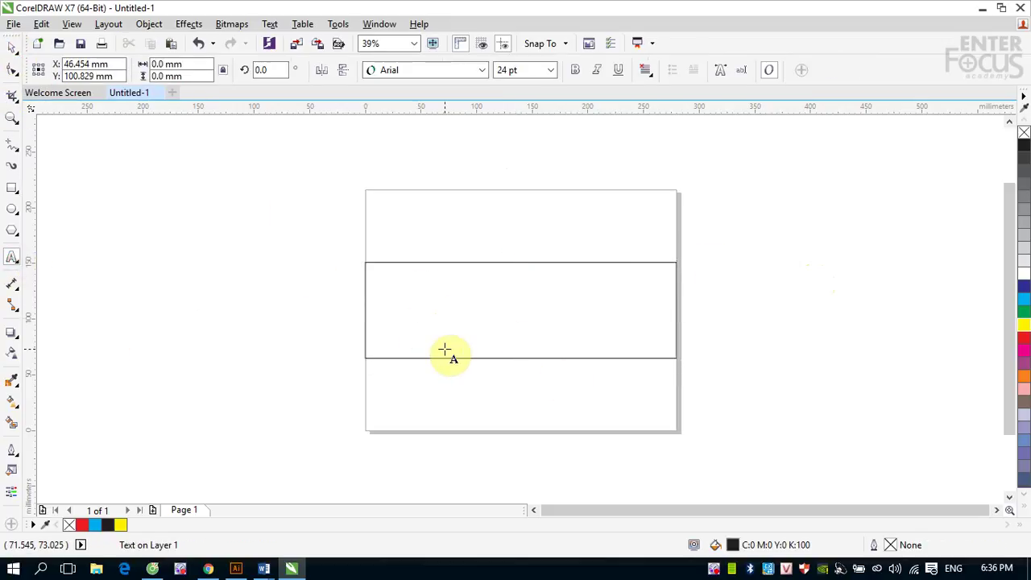
text(ENTER FOCUS A)
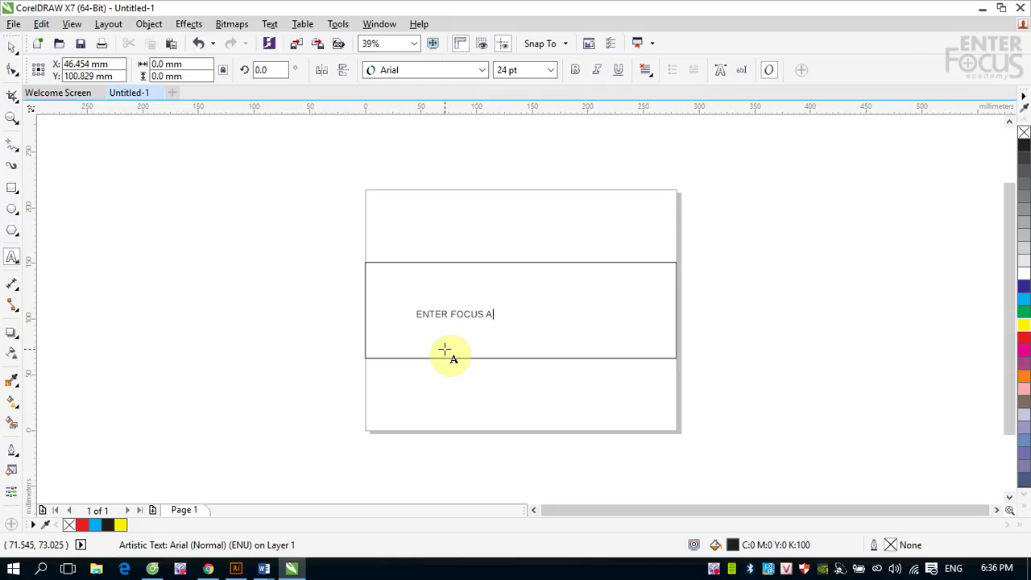
text(CDEMY)
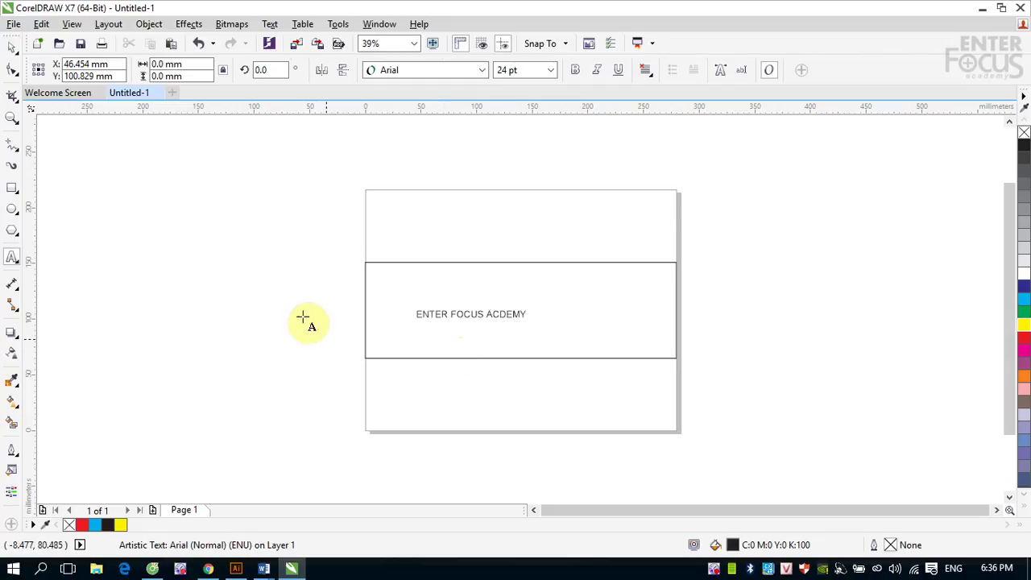
Enlarge the text about its centre to about 226 mm wide and centre it on the band
click(14, 45)
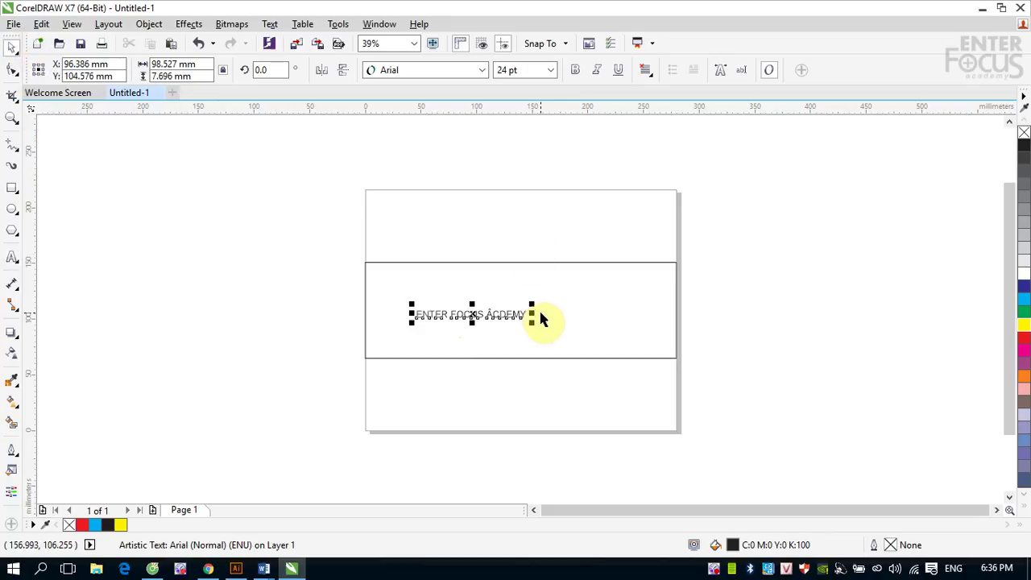
drag(531, 305, 601, 283)
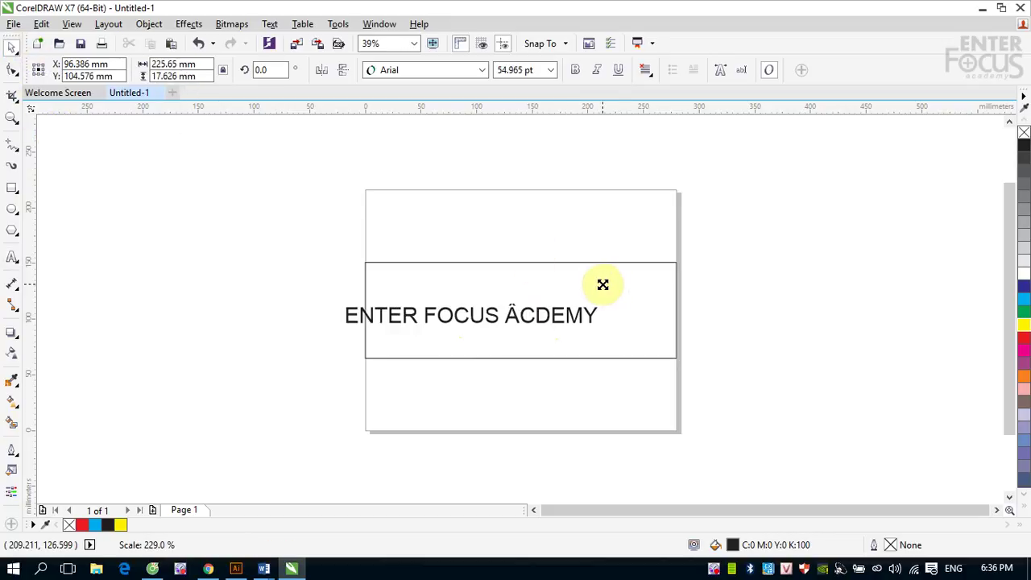
drag(472, 315, 520, 312)
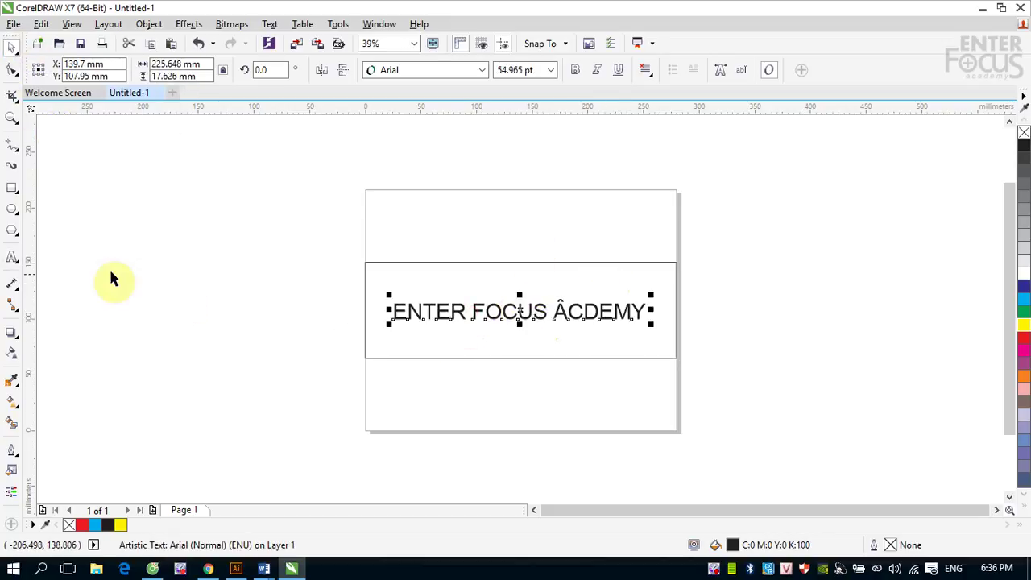
Correct the text's last word so it reads "ENTER FOCUS ACADEMY" without the accent on the A
click(11, 258)
click(563, 310)
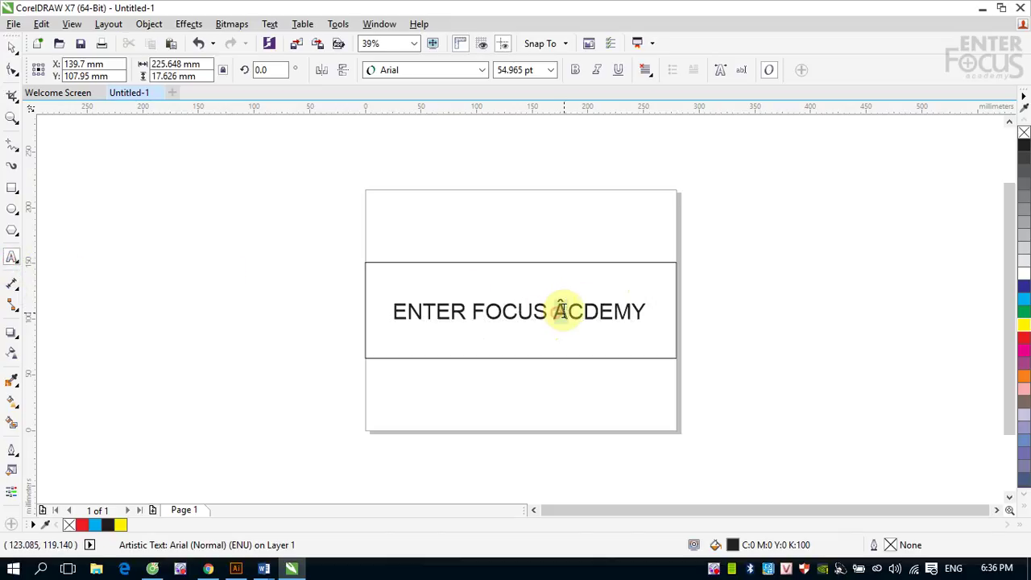
click(582, 311)
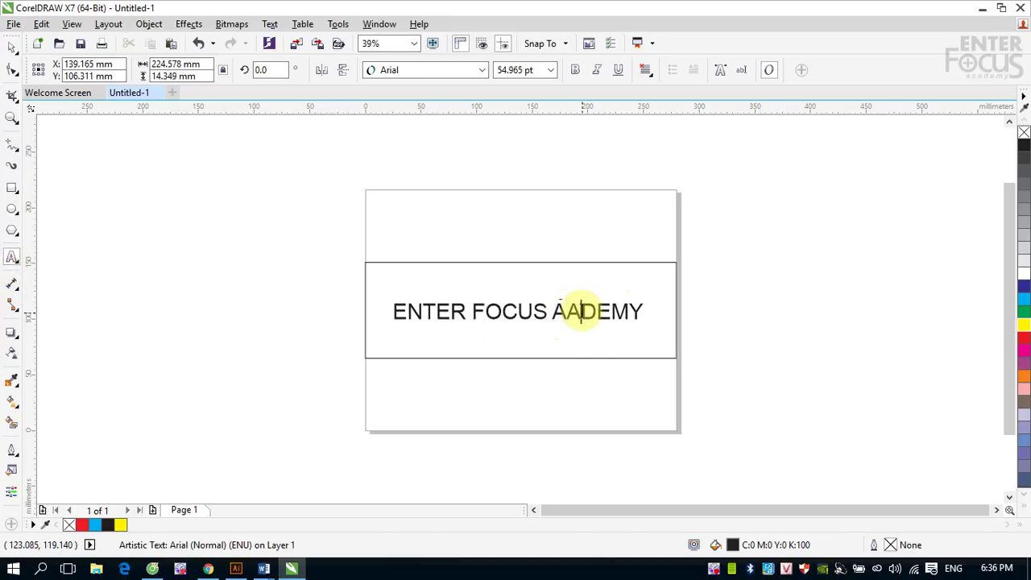
key(BackSpace)
text(A)
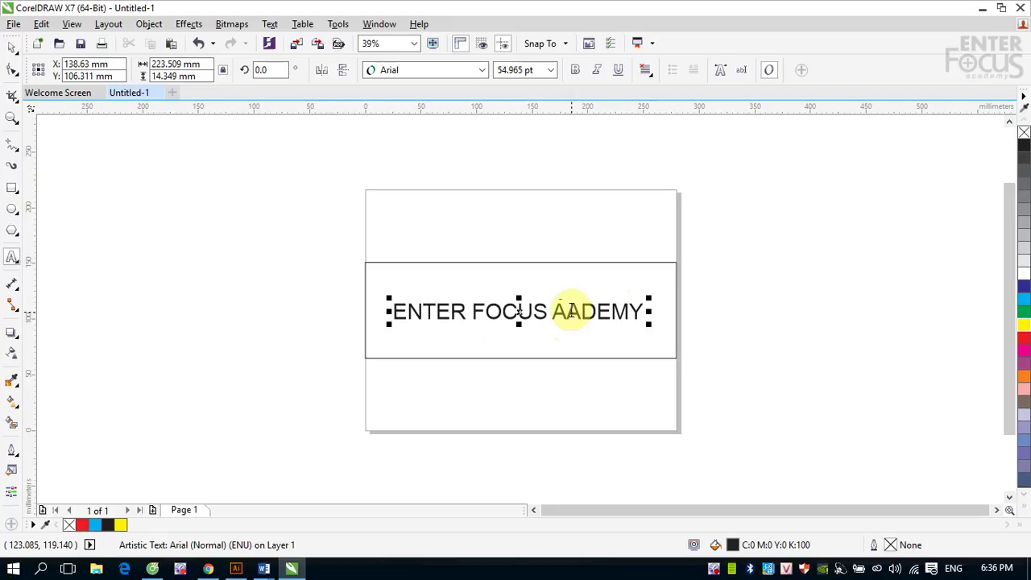
key(BackSpace)
text(CA)
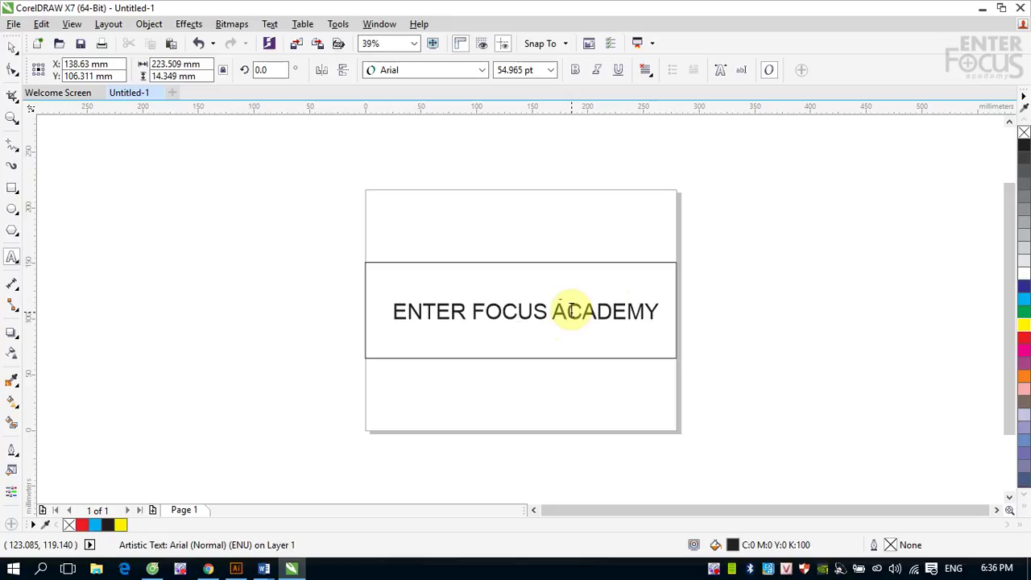
Set the text's font to Arial Black, centre it on the band and stretch it to about 36 mm high
click(10, 46)
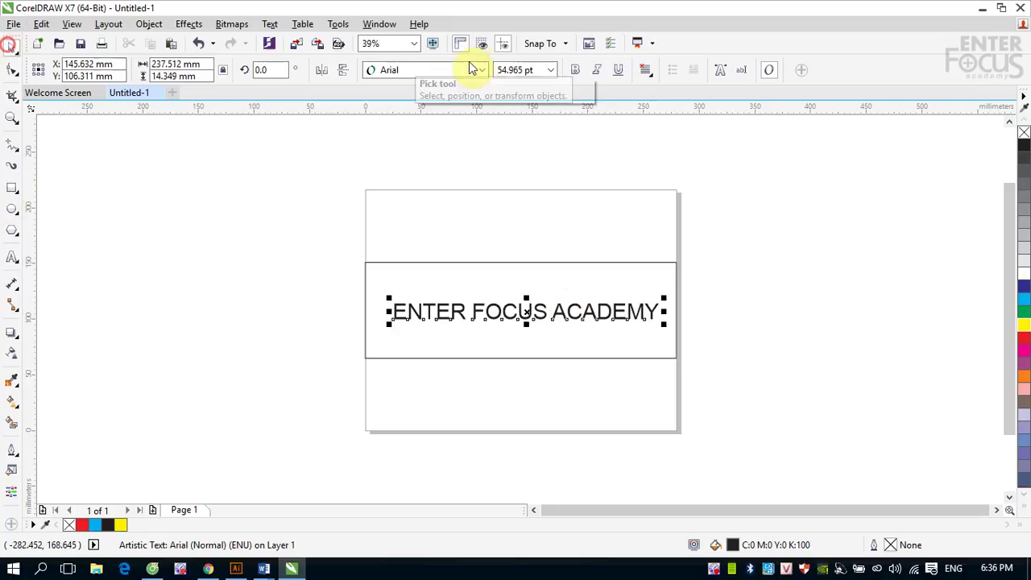
click(482, 70)
click(419, 105)
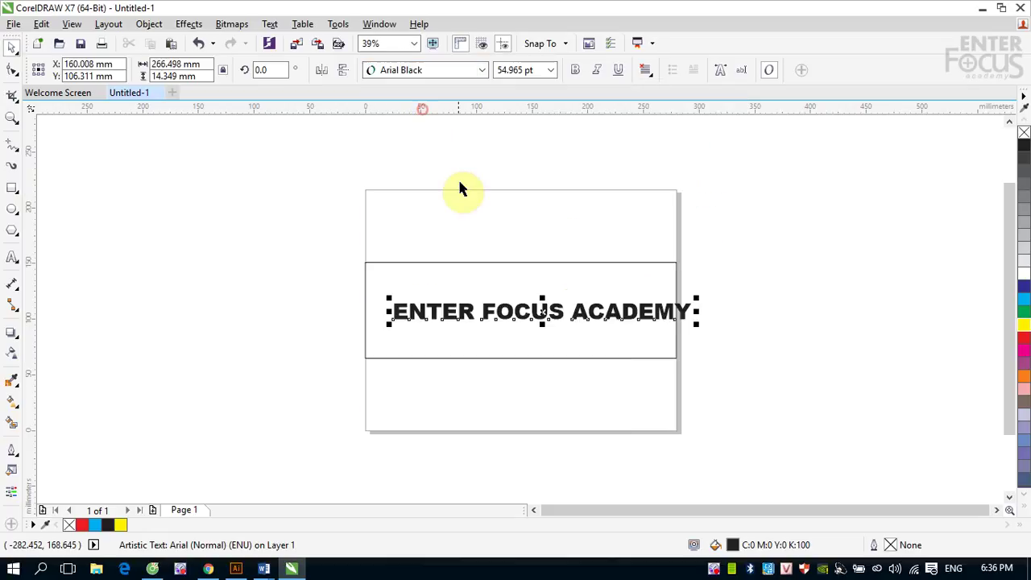
drag(543, 324, 520, 285)
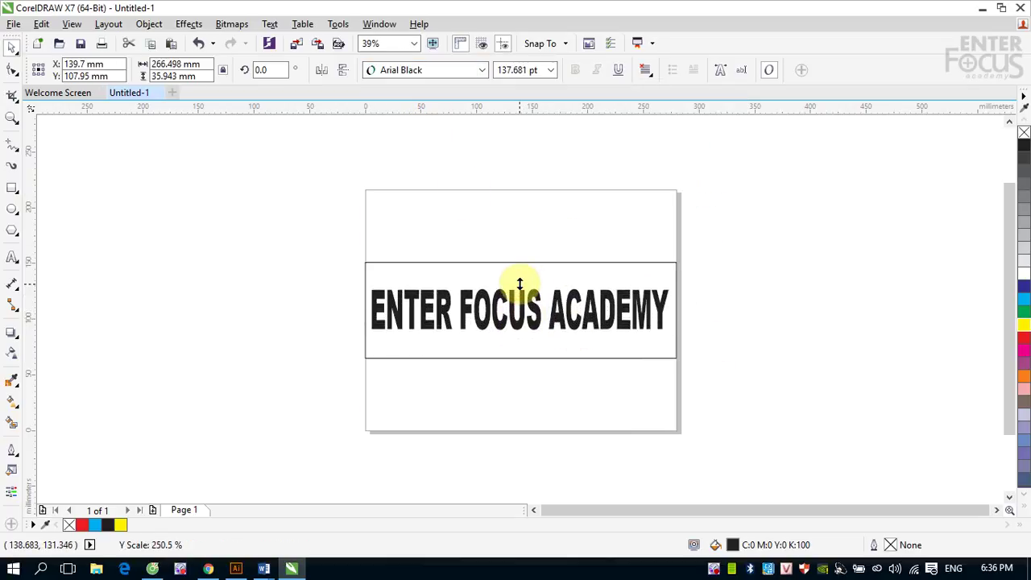
click(830, 282)
Fill the ENTER FOCUS ACADEMY text with red and the band behind it with cyan
click(552, 315)
click(1023, 338)
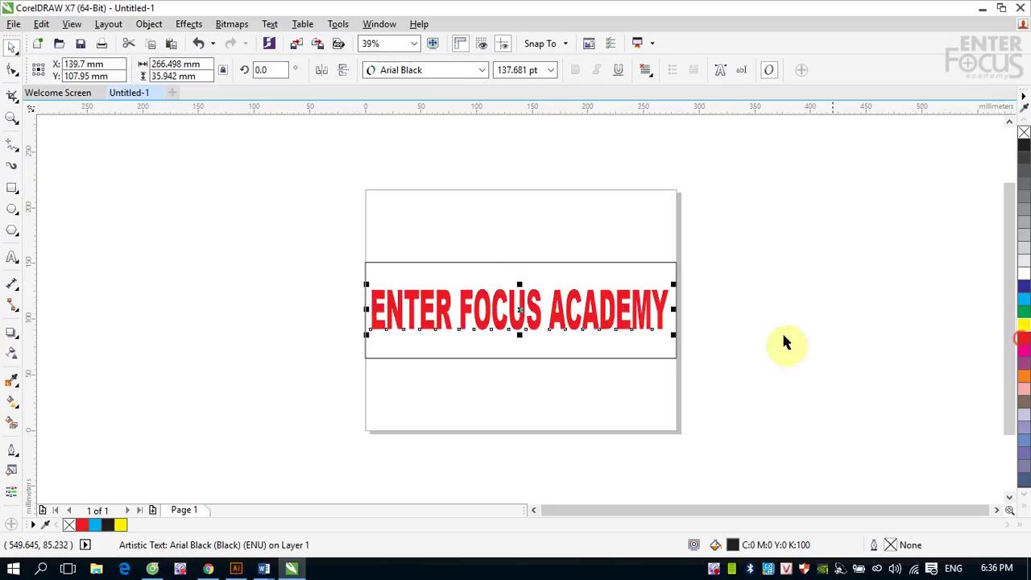
click(649, 264)
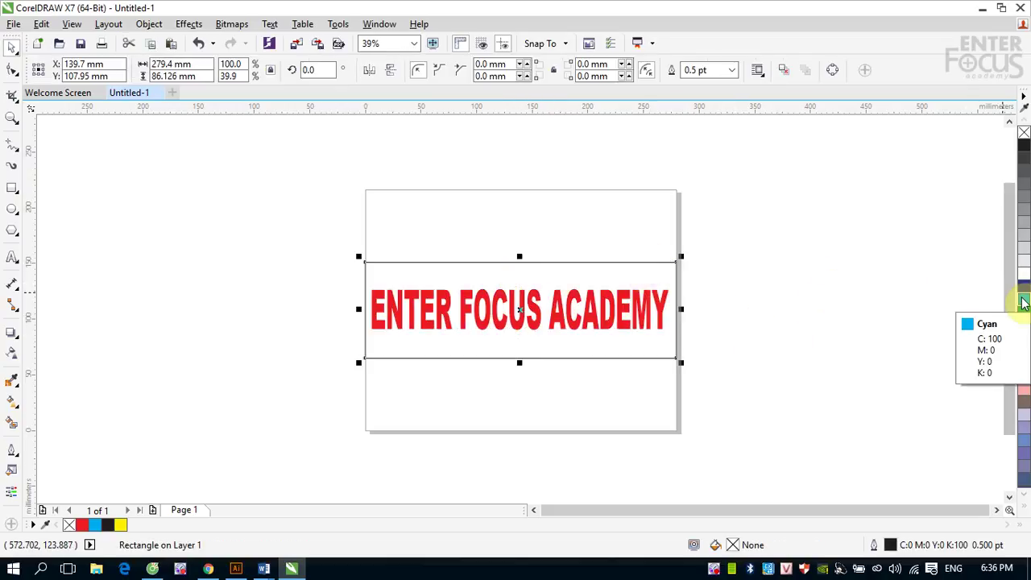
click(1024, 301)
click(734, 281)
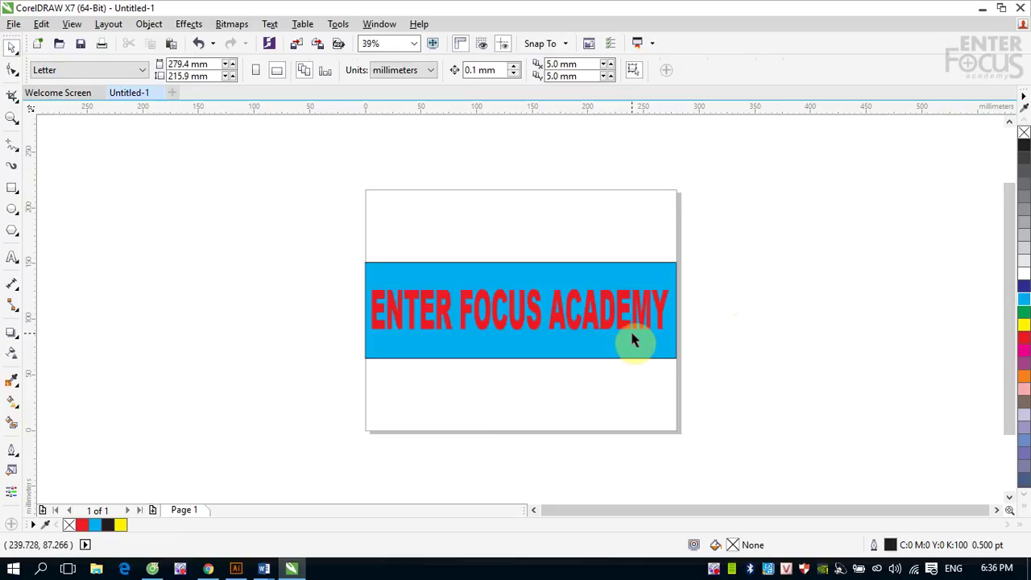
Fill both the band and the ENTER FOCUS ACADEMY text with black
key(z)
drag(341, 240, 705, 396)
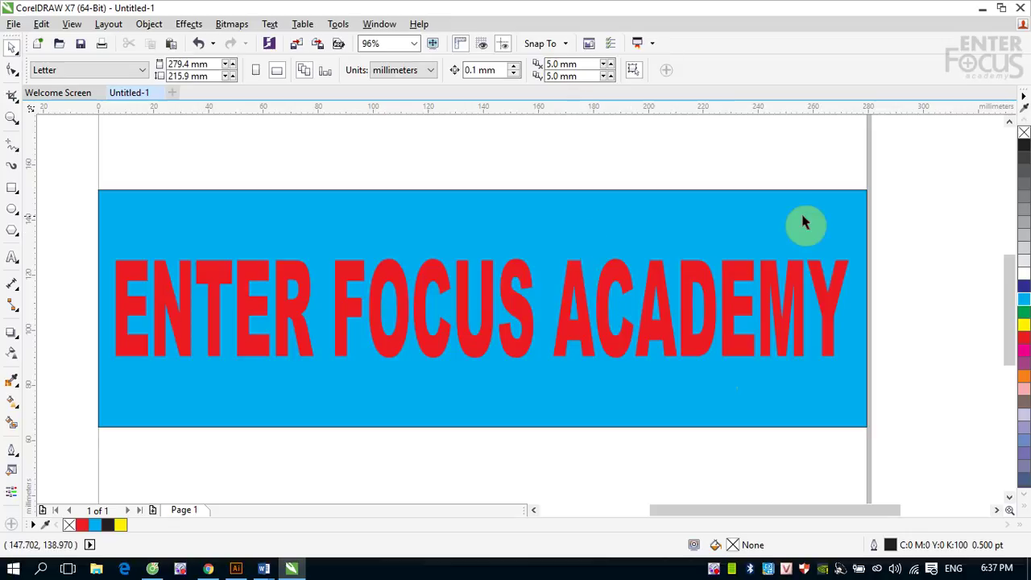
click(781, 224)
click(1024, 145)
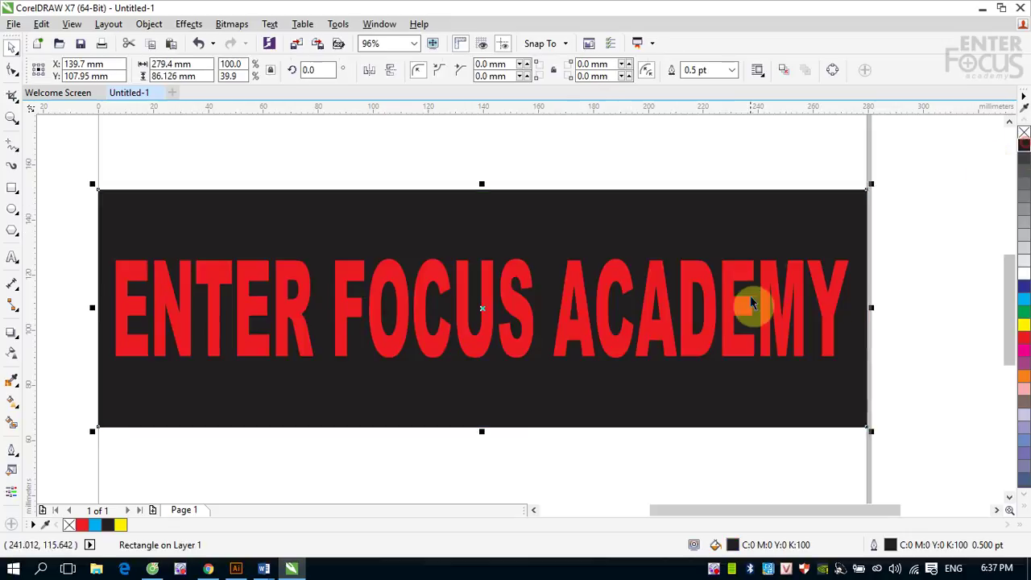
click(732, 305)
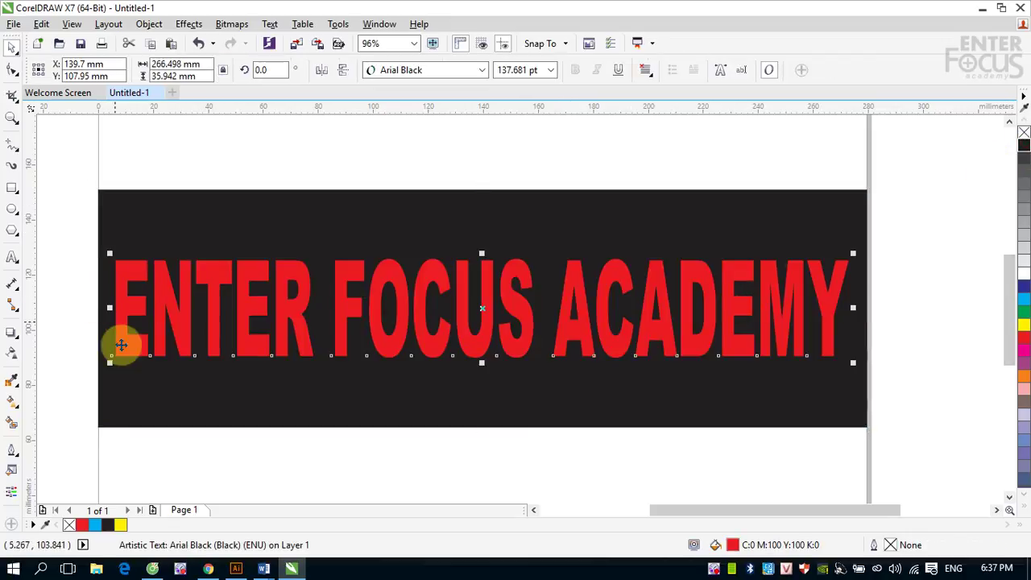
click(1024, 145)
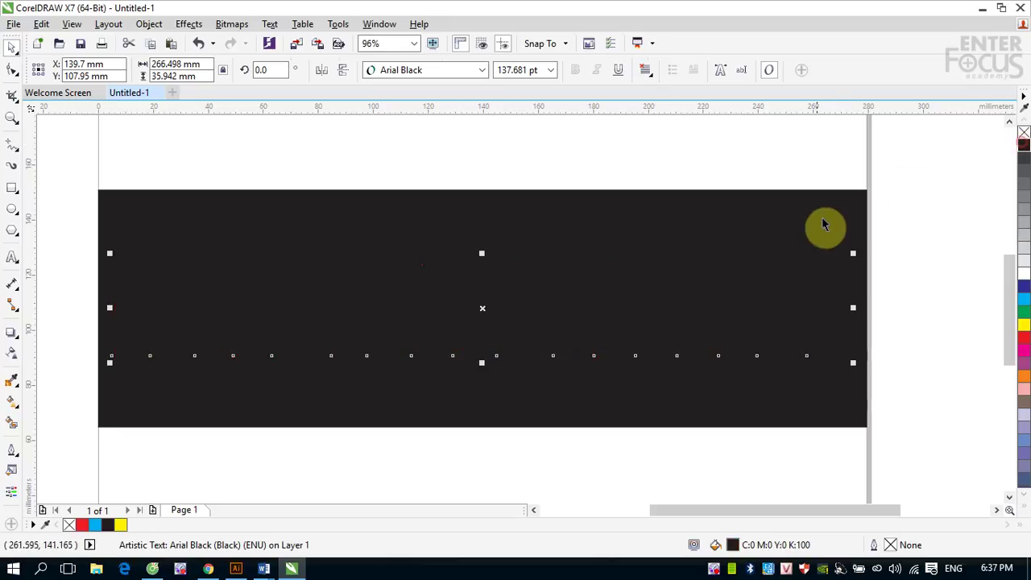
click(909, 245)
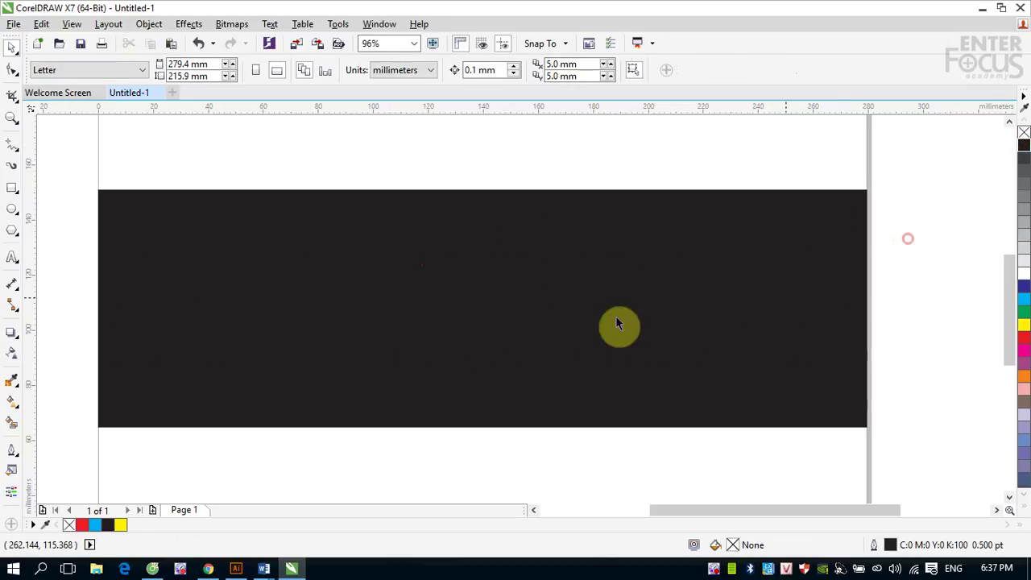
Give the black text a drop shadow with 0 mm offset and set the shadow colour to cyan
click(533, 334)
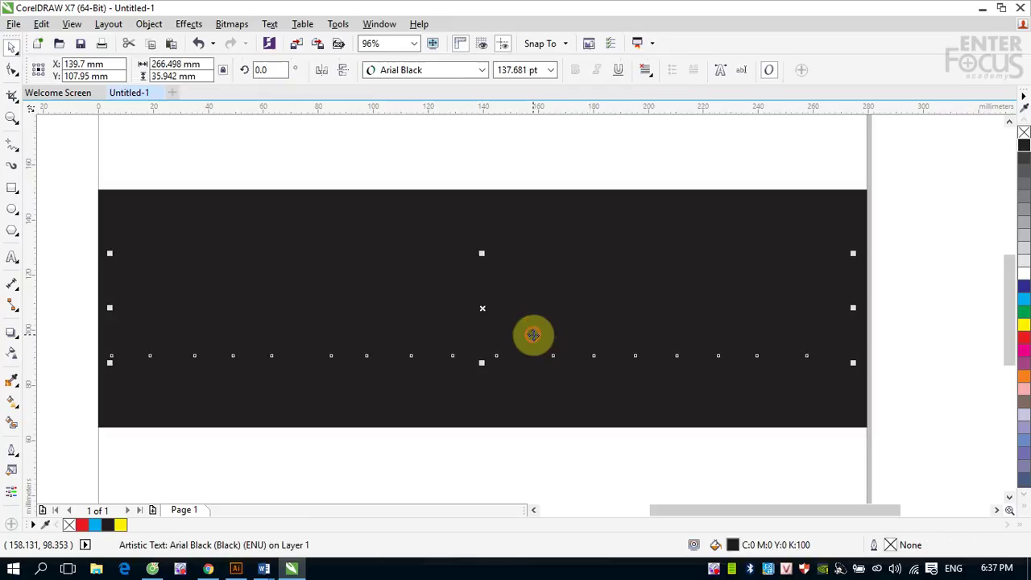
click(11, 331)
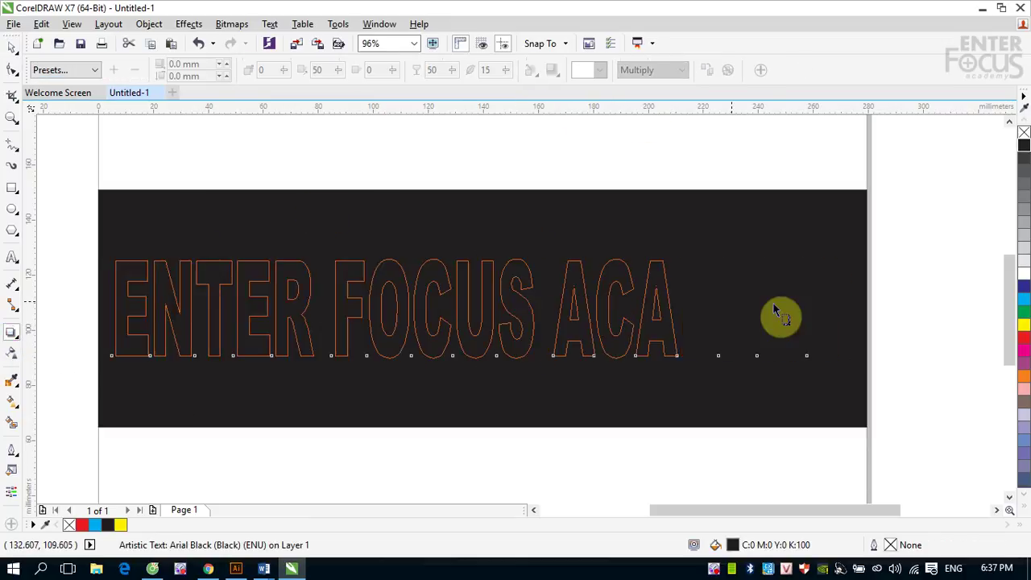
drag(834, 312, 836, 312)
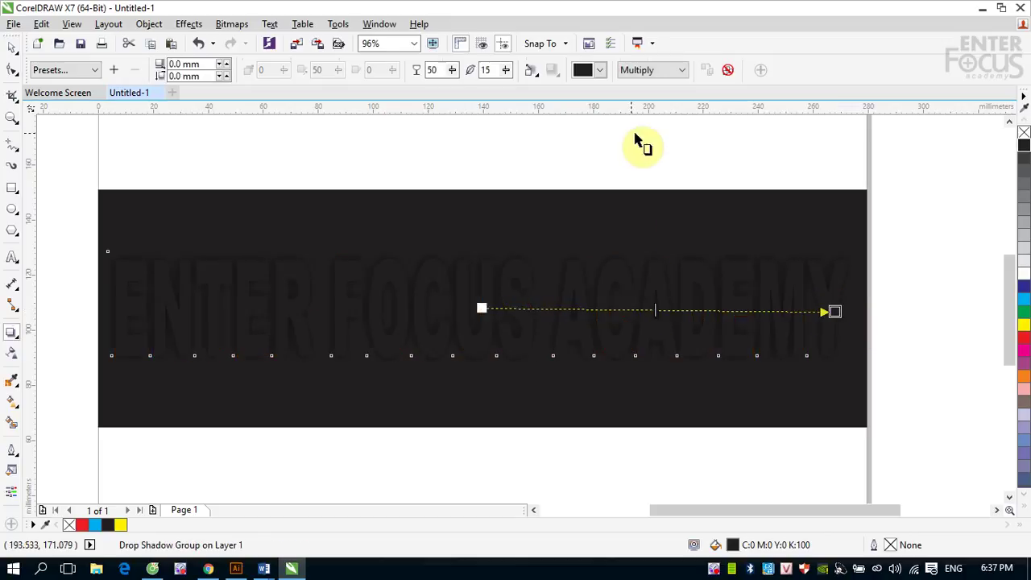
click(599, 71)
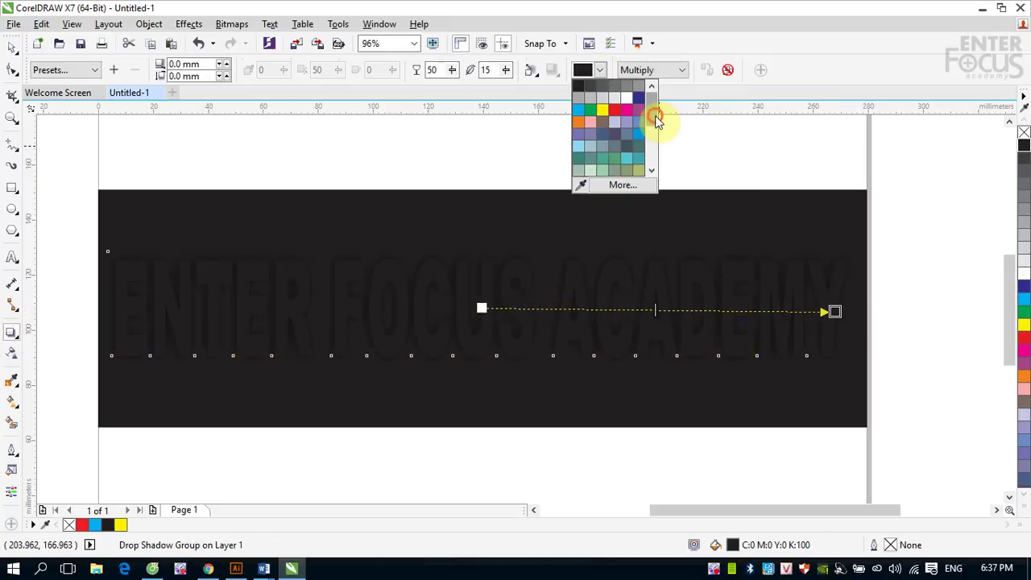
click(577, 108)
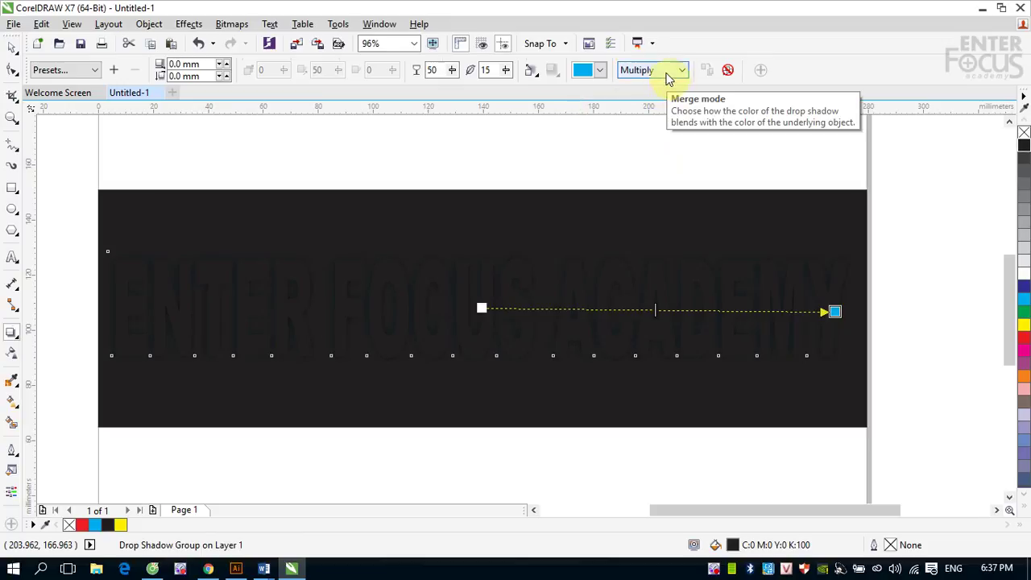
Set the cyan drop shadow's merge mode to Normal, its feathering to 28 and its opacity to 73
click(682, 71)
click(660, 86)
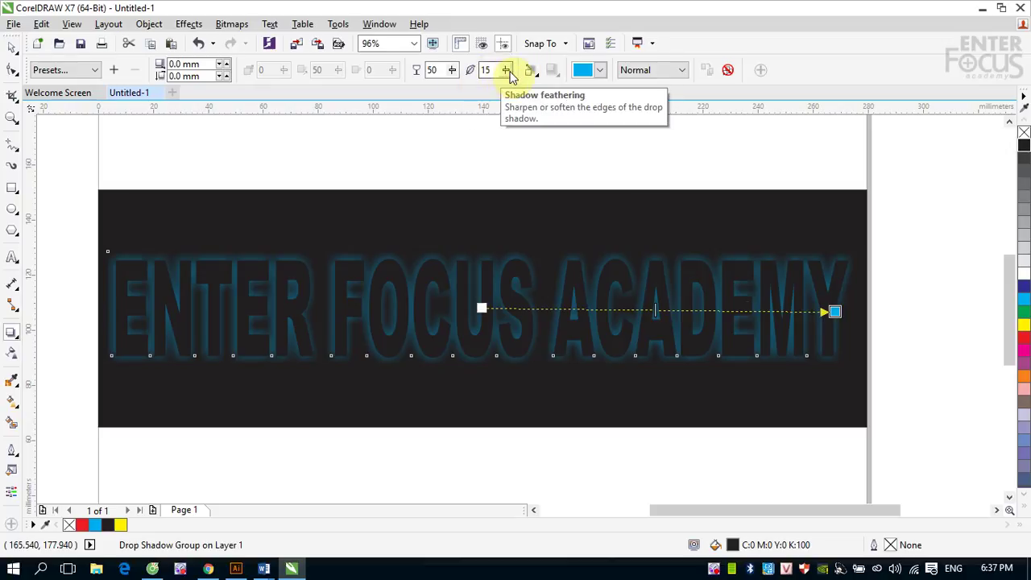
mouse_move(502, 73)
mouse_down()
mouse_move(504, 95)
mouse_move(515, 88)
mouse_up()
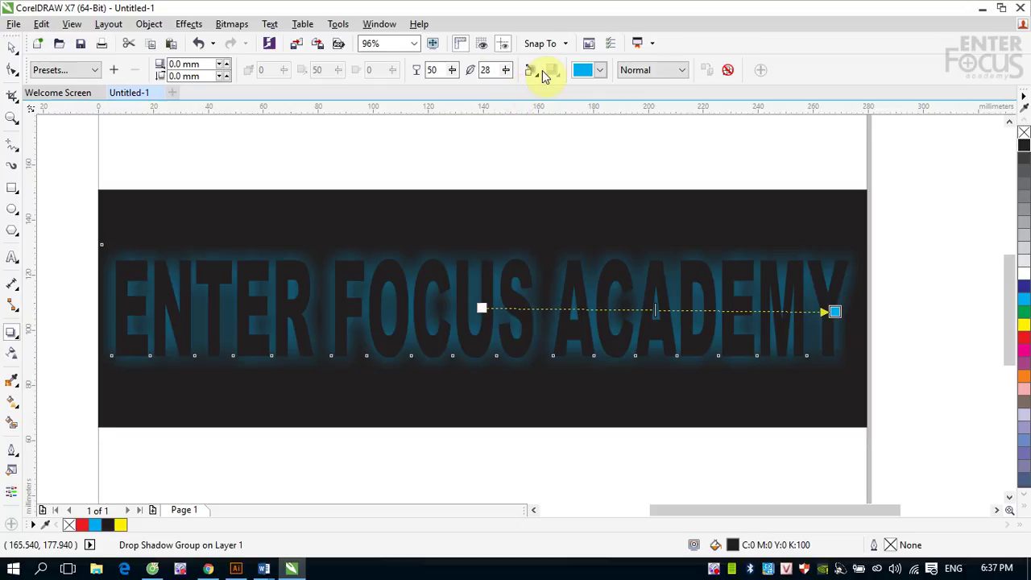
drag(451, 71, 467, 89)
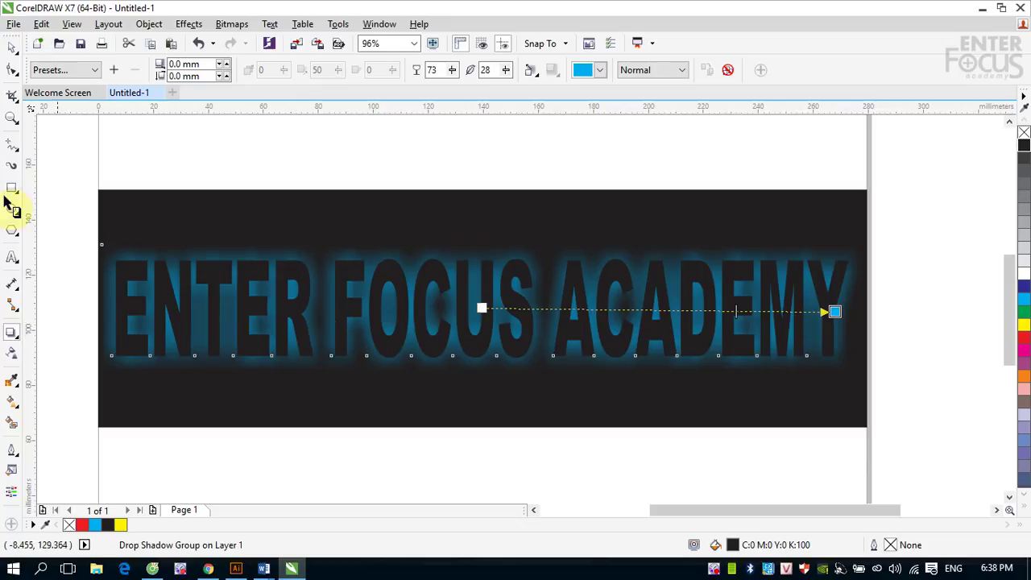
click(12, 47)
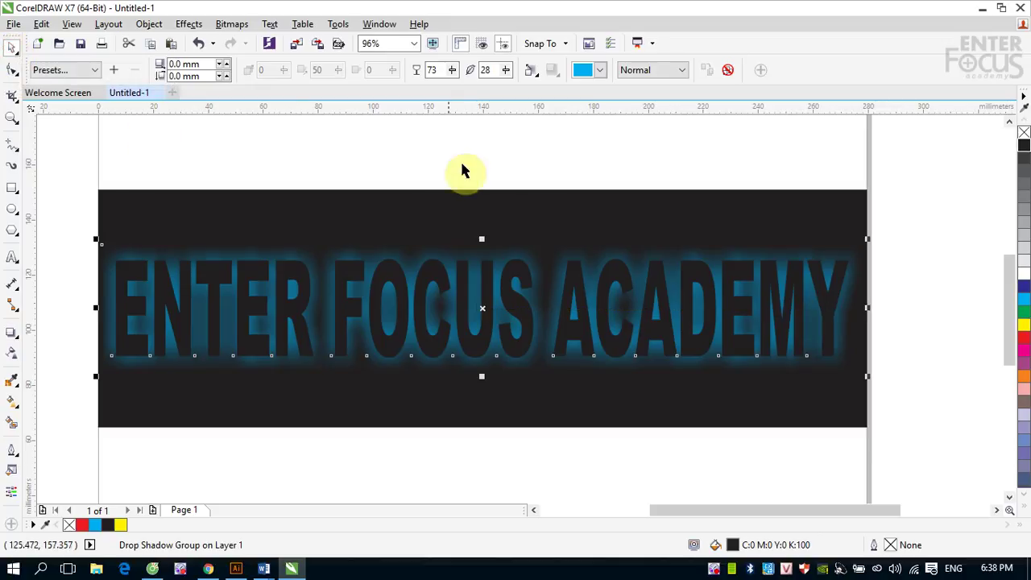
Delete the glowing ENTER FOCUS ACADEMY text together with its black band, leaving the page empty
click(583, 157)
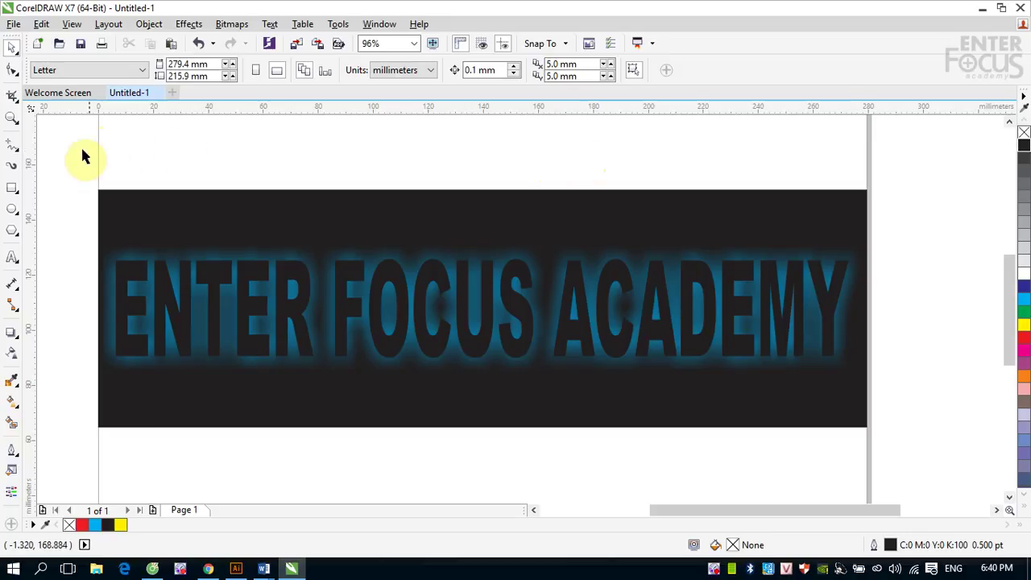
drag(77, 161, 913, 436)
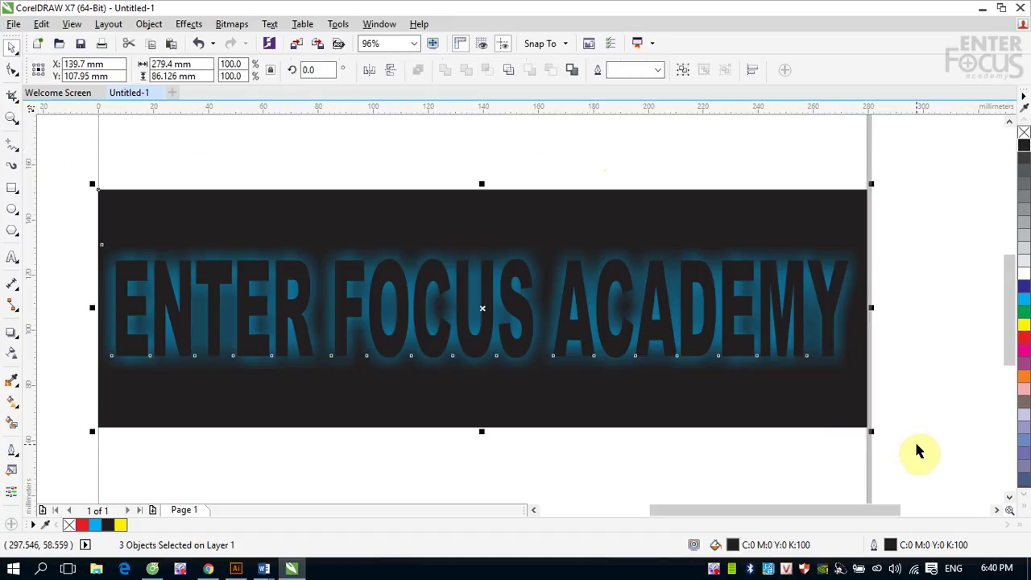
key(Delete)
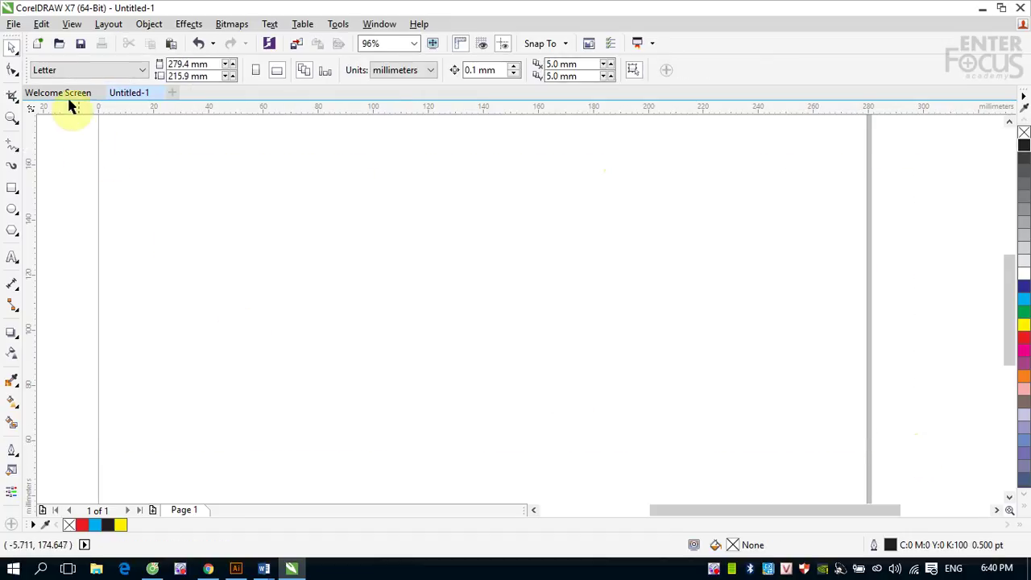
Start opening a drawing and browse to the folder E:\003_PR\003_ITPlus\Resource\Corel
click(56, 44)
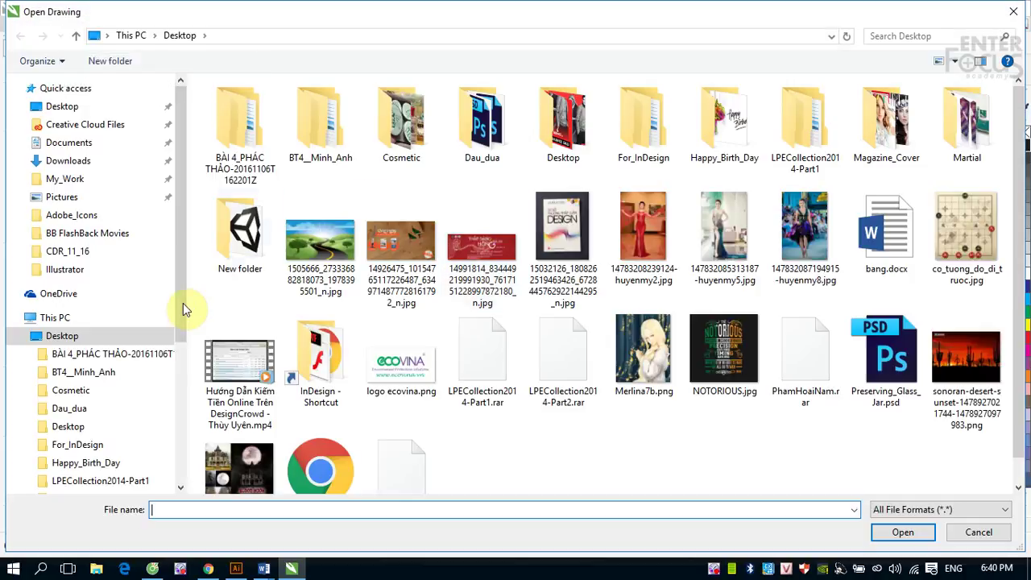
drag(183, 303, 182, 430)
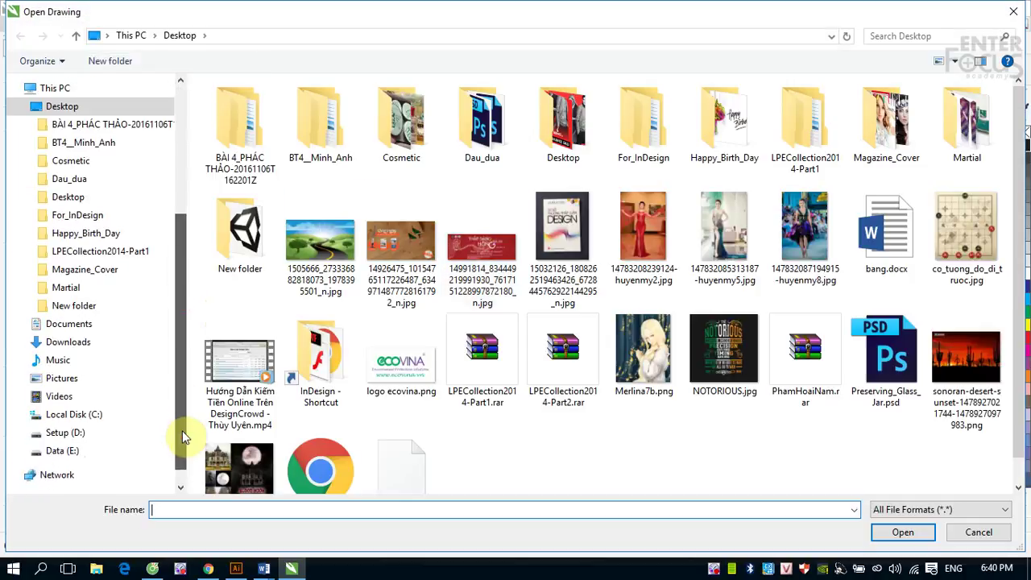
click(63, 451)
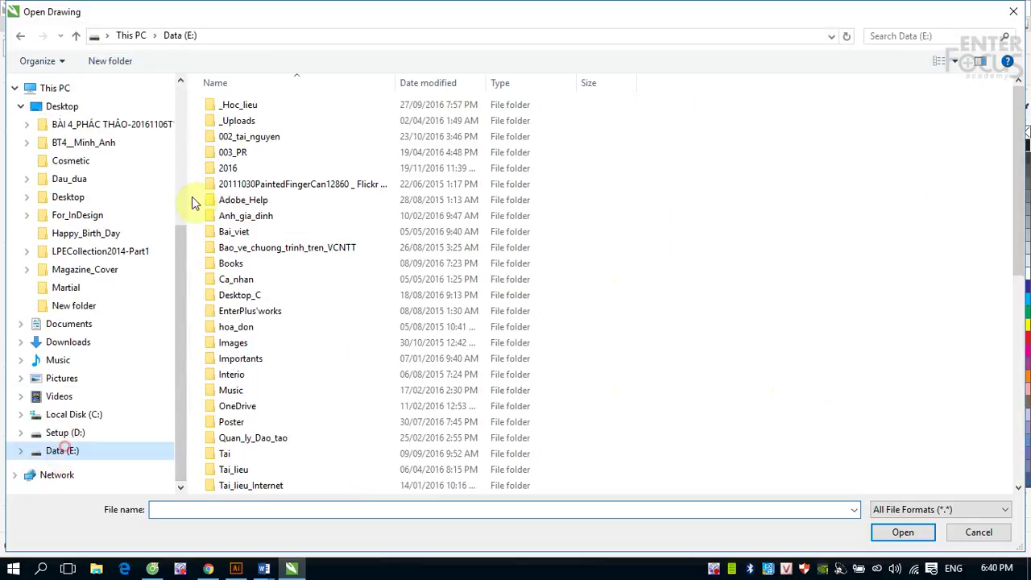
double_click(219, 154)
click(219, 125)
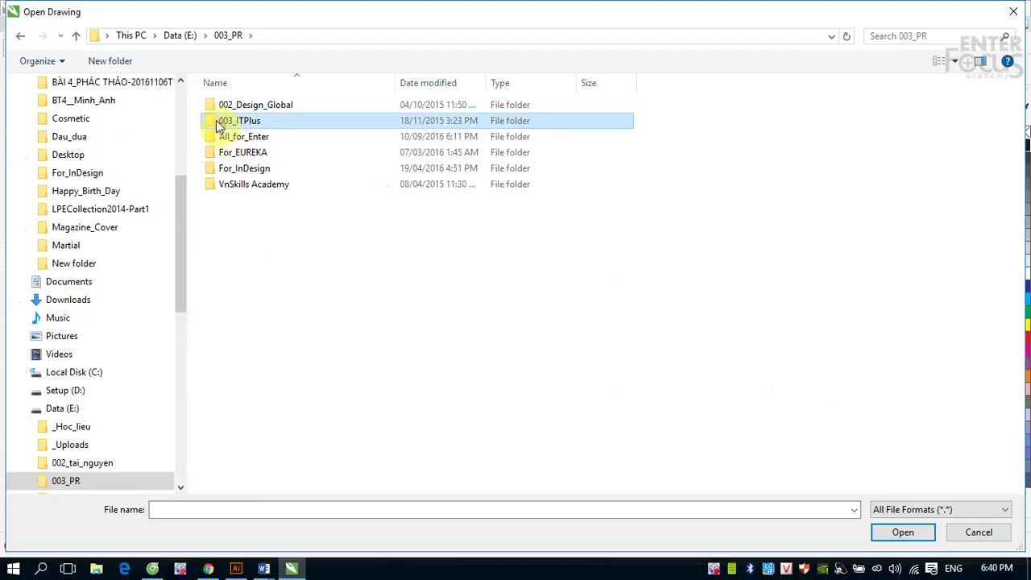
double_click(211, 125)
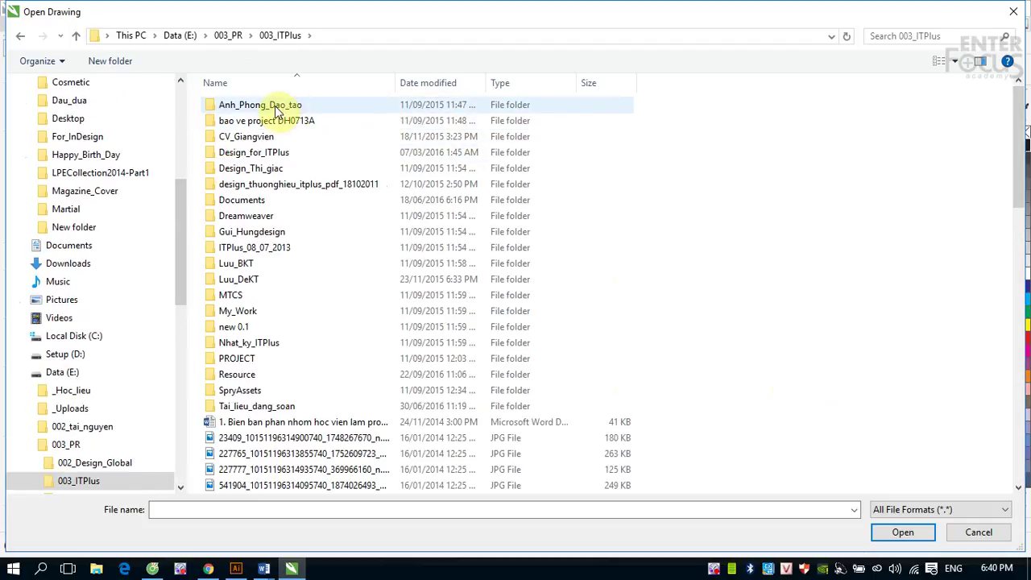
double_click(211, 377)
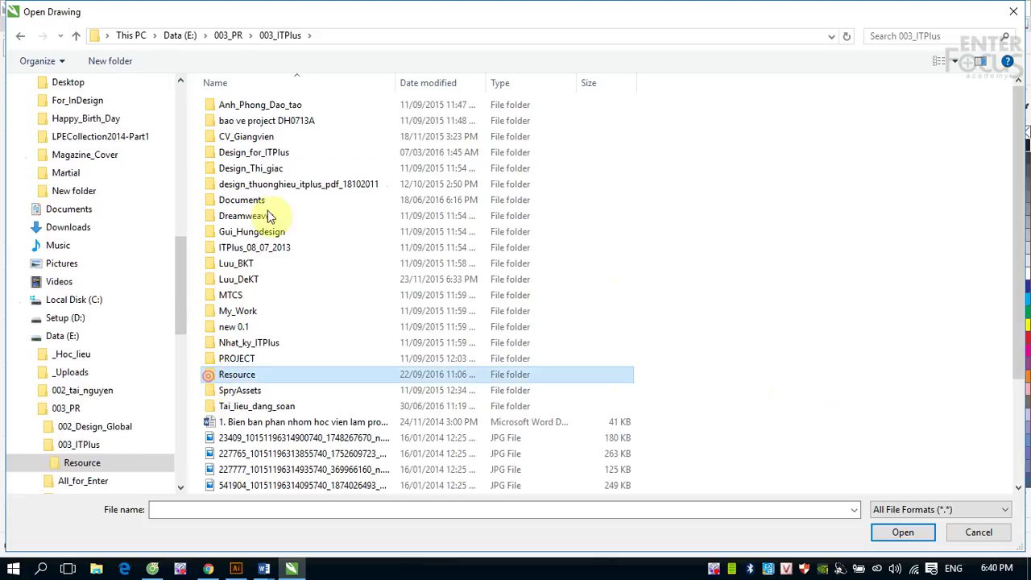
double_click(721, 132)
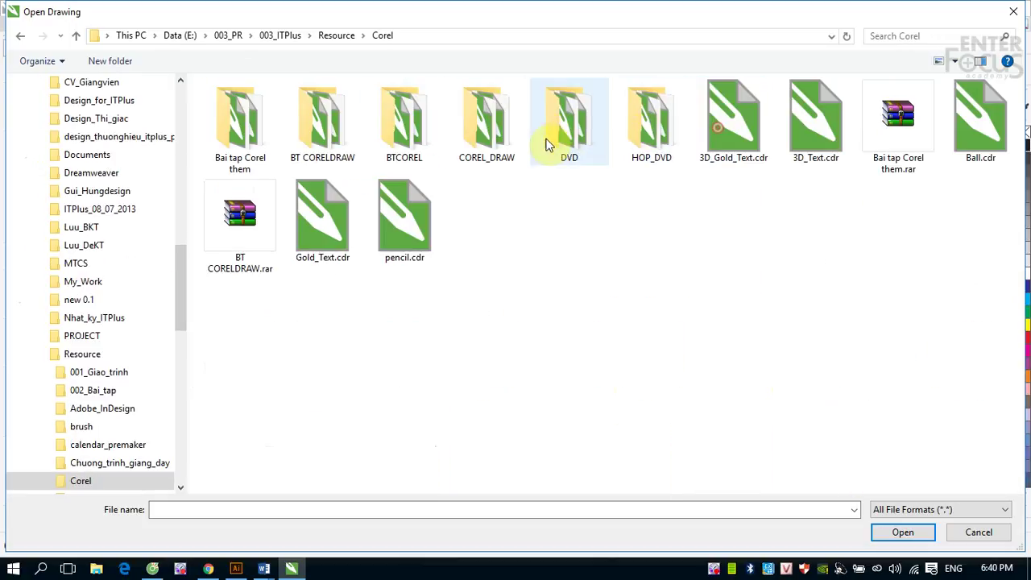
Open CLOSE UP .cdr from the COREL_DRAW\tham khao folder, accepting the PANOSE suggested matches for the missing fonts
double_click(493, 129)
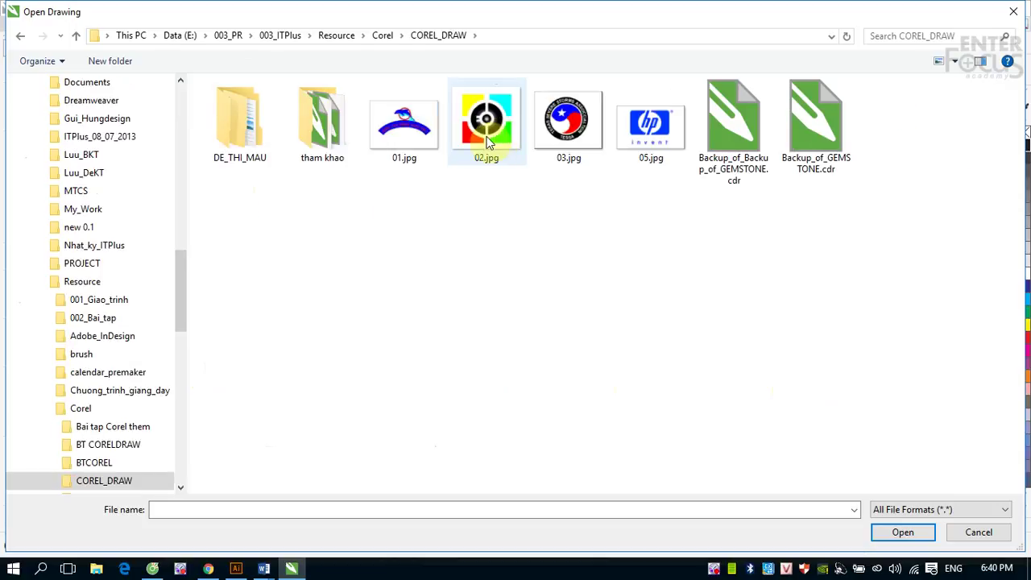
double_click(341, 145)
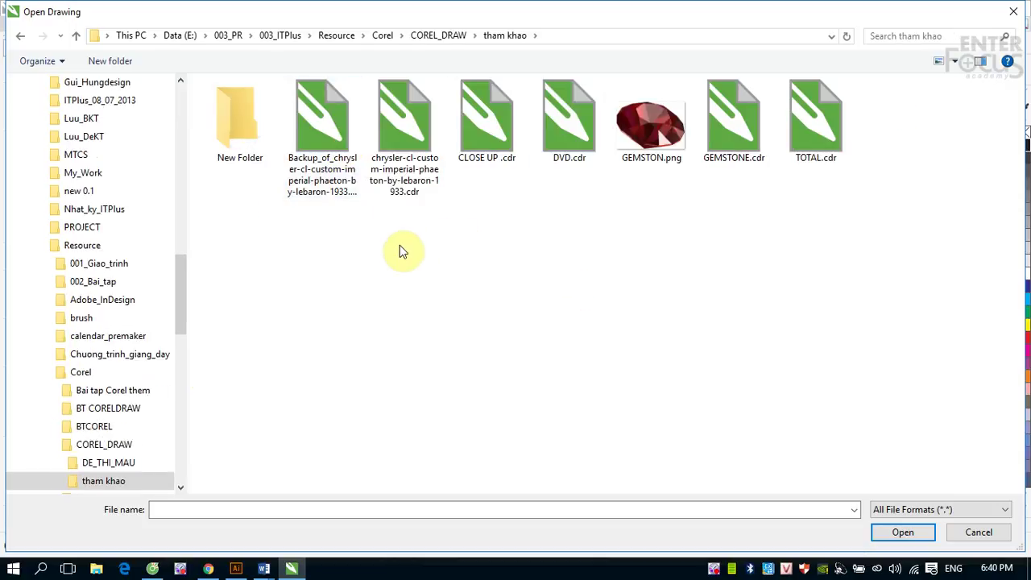
click(503, 149)
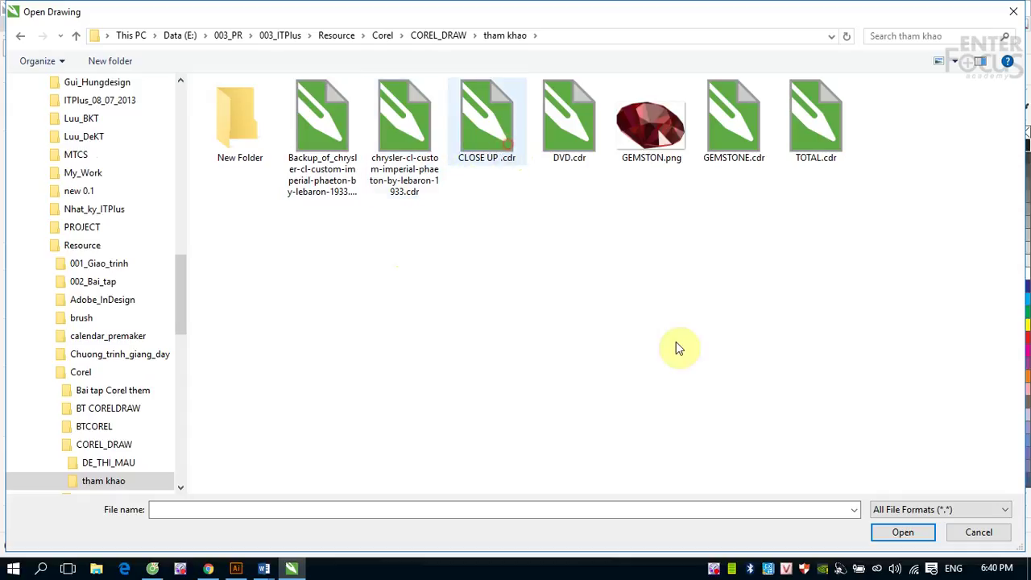
click(894, 535)
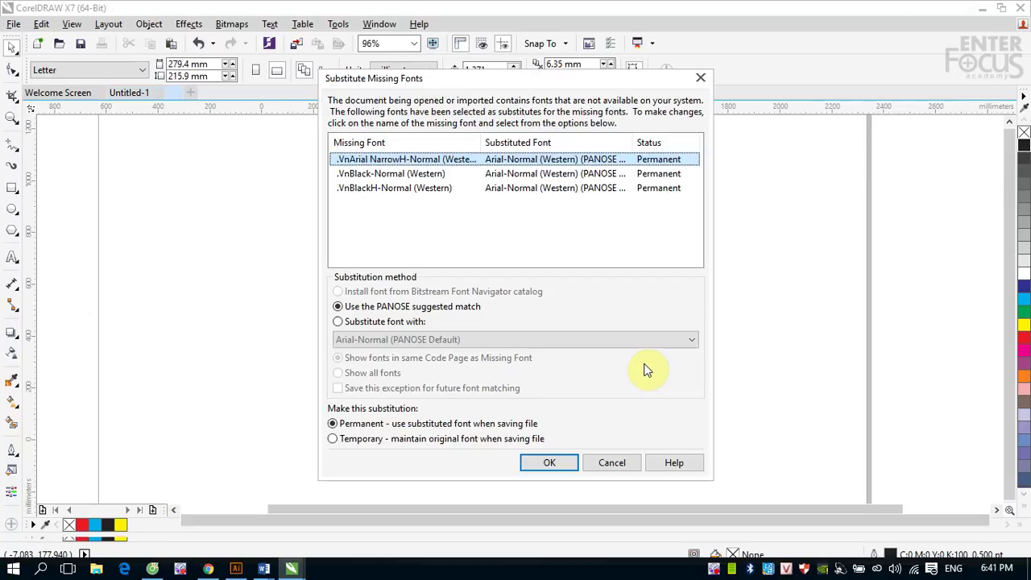
click(553, 465)
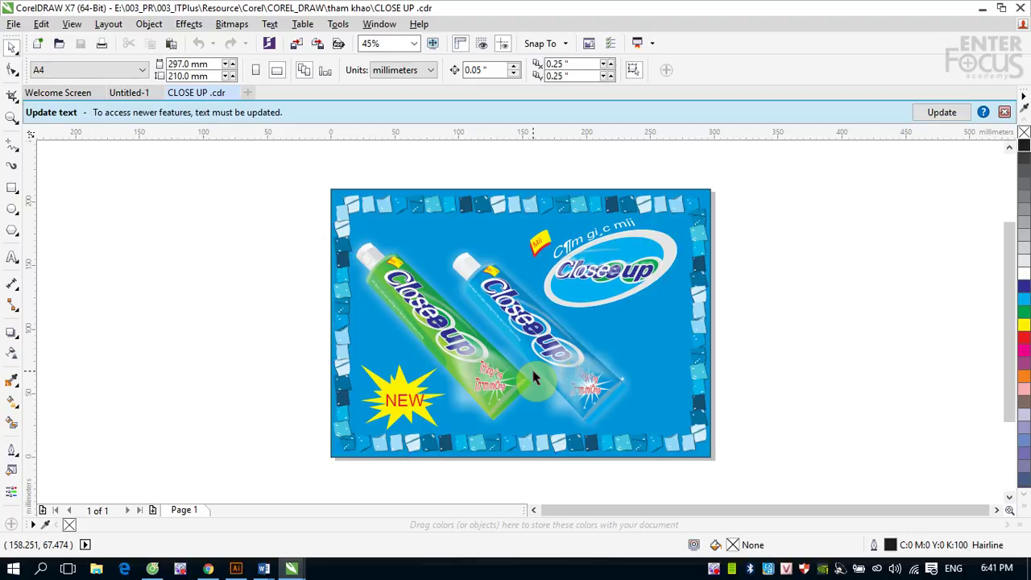
Ungroup the green toothpaste tube into its individual objects and deselect them
key(z)
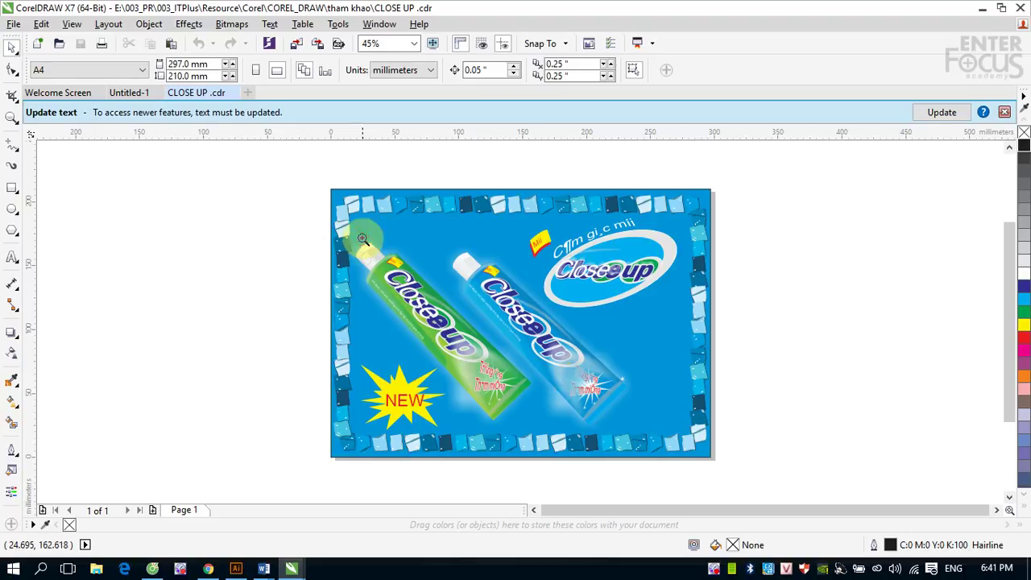
drag(362, 238, 656, 430)
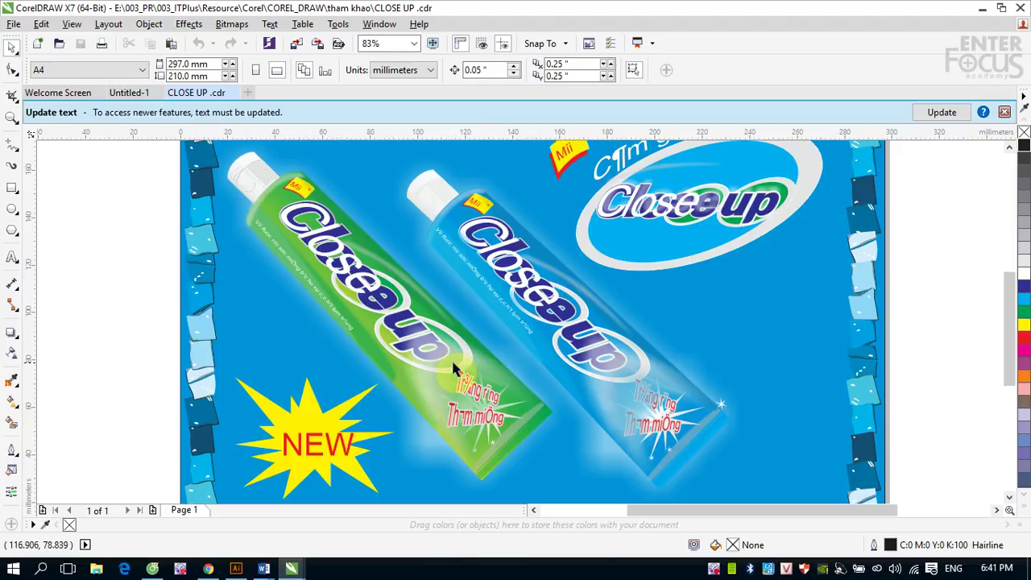
click(482, 427)
click(501, 70)
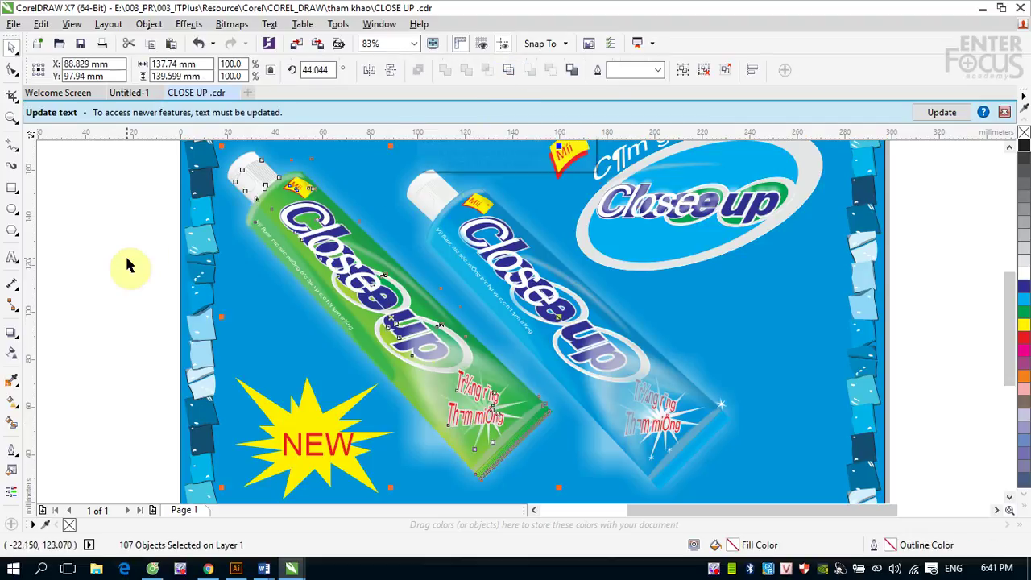
click(122, 263)
Move the two red slogan lines from the lower end of the green tube onto the blank area left of the page
click(475, 416)
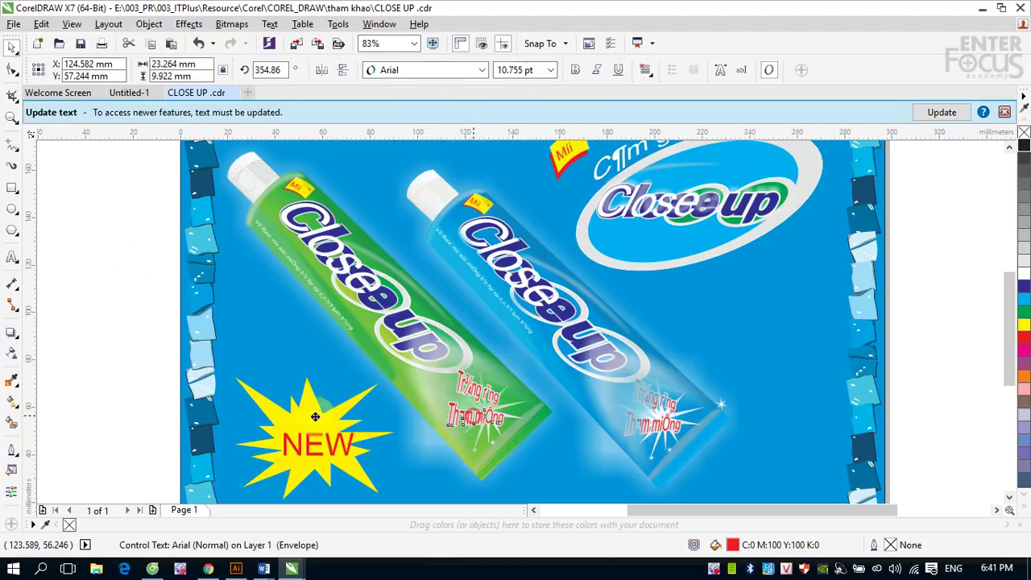
drag(475, 416, 91, 361)
drag(474, 392, 113, 269)
Pull the highlight bitmap and the white starburst off the green tube's lower end to the area left of the page
click(489, 418)
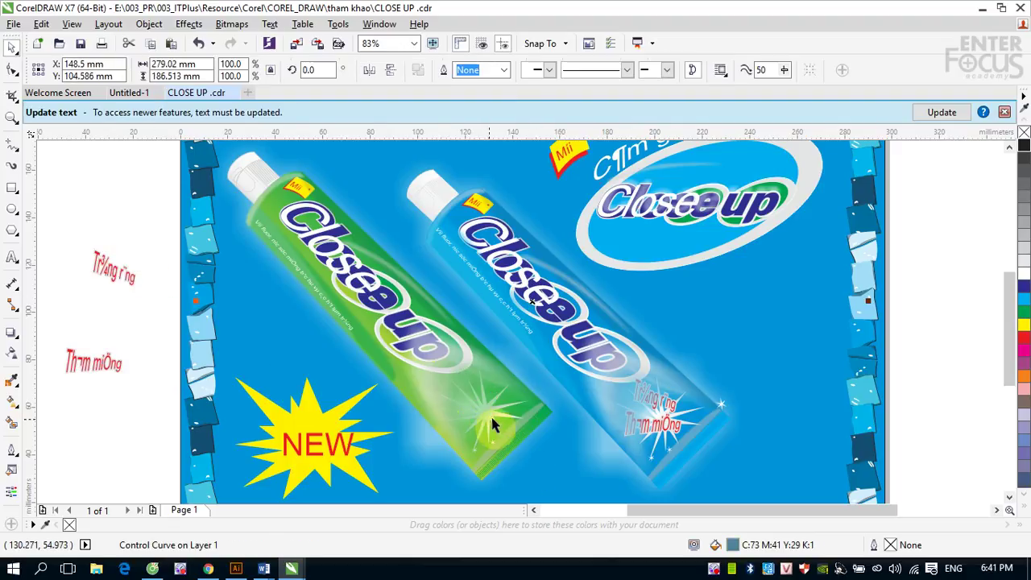
click(506, 422)
drag(506, 422, 177, 290)
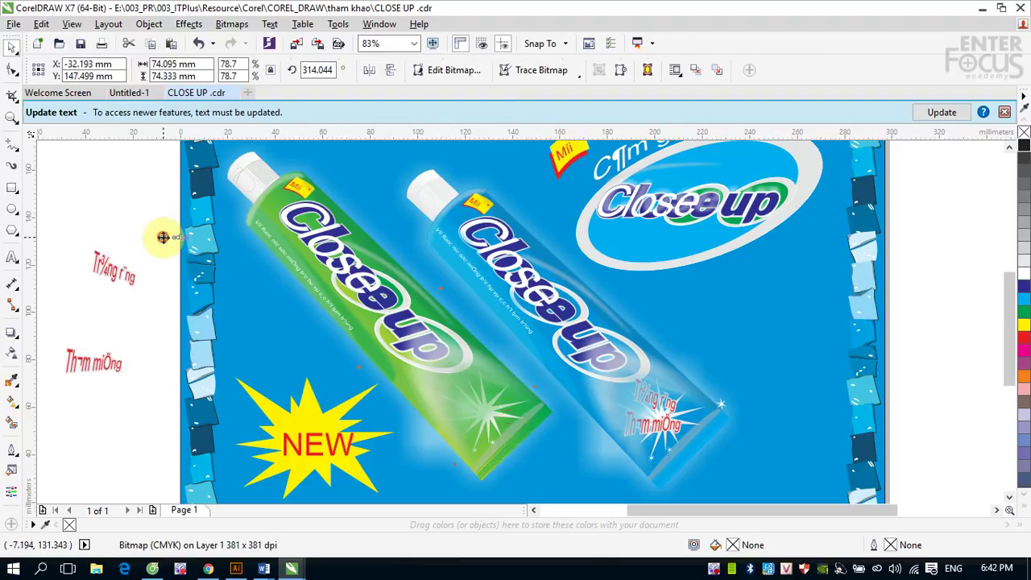
click(486, 422)
drag(486, 422, 119, 422)
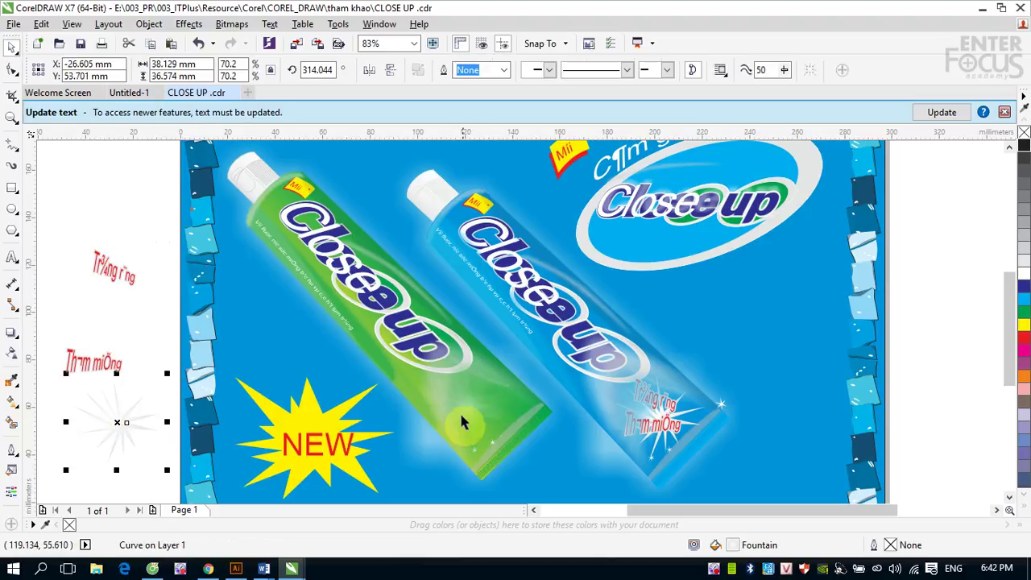
Shift the blue mosaic tile border out of place and delete it from the poster
click(455, 419)
drag(455, 419, 128, 336)
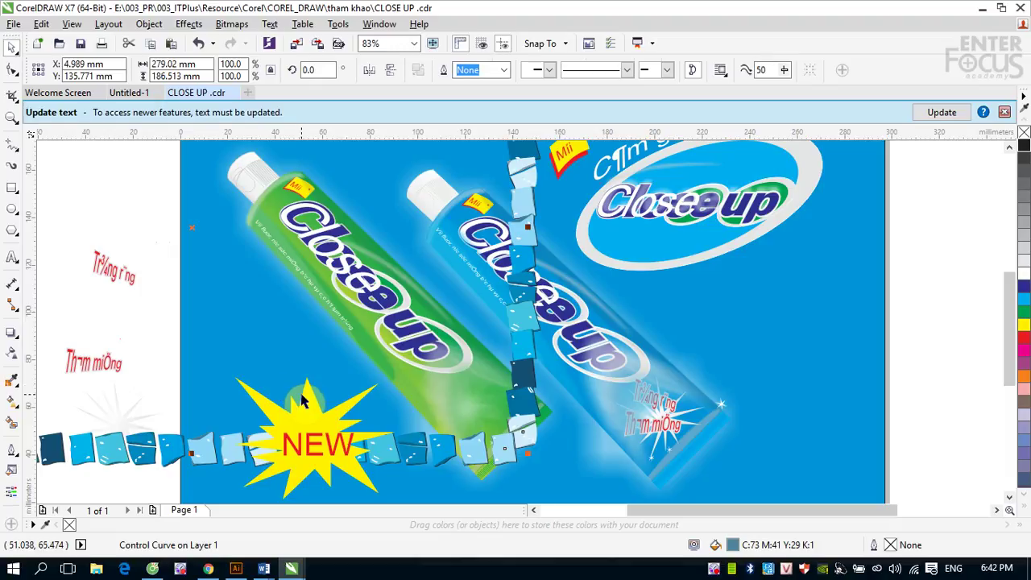
key(Delete)
Move the white glow group behind the tubes away toward the area left of the page
click(459, 411)
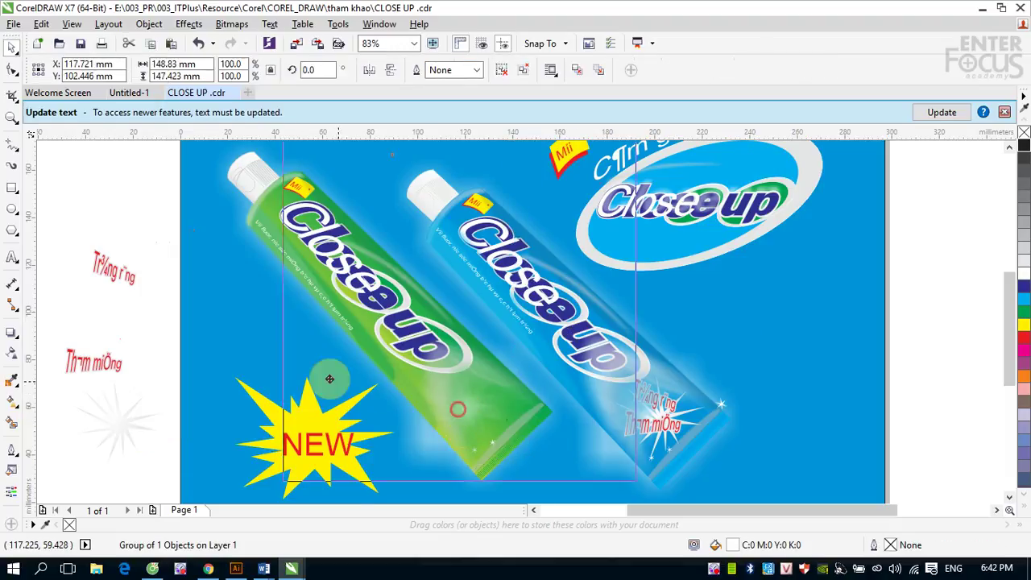
drag(329, 379, 139, 305)
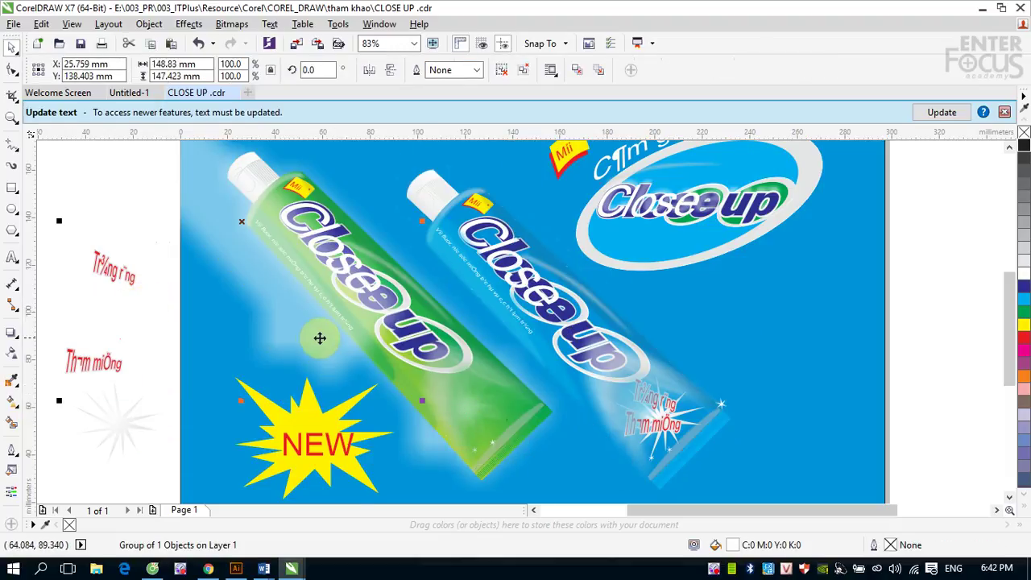
drag(320, 336, 85, 422)
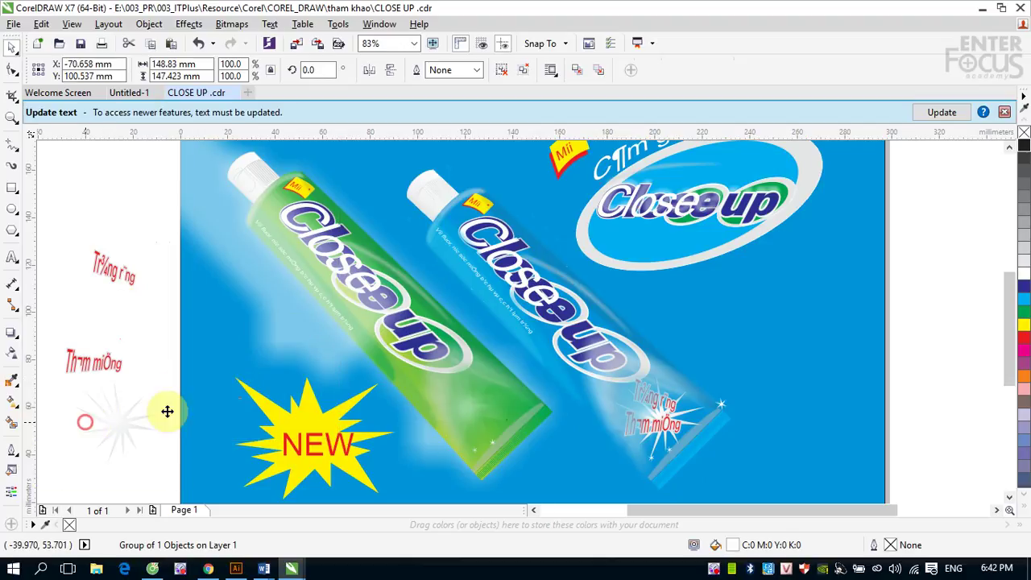
Move the translucent highlight and shading bitmaps off the green tube's lower end to the blank areas beside the page
click(455, 410)
mouse_move(455, 410)
mouse_down()
mouse_move(115, 414)
mouse_move(472, 408)
mouse_move(909, 350)
mouse_move(936, 330)
mouse_up()
drag(465, 416, 974, 480)
click(456, 403)
drag(545, 420, 926, 470)
drag(490, 385, 931, 372)
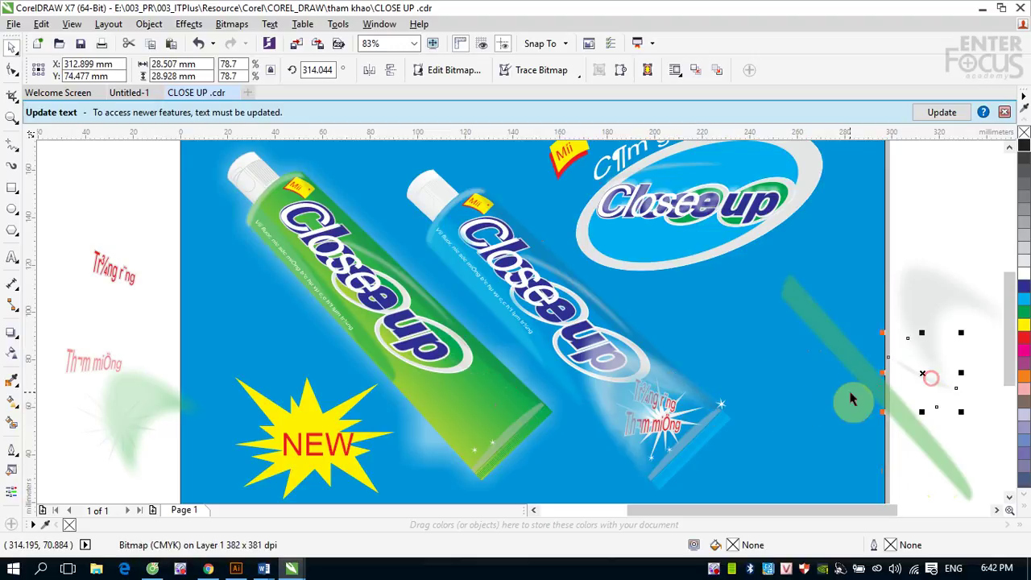
Separate the green tube's dark edge strip, light lower-edge strip and curved white highlight by moving each away from the tube
click(489, 373)
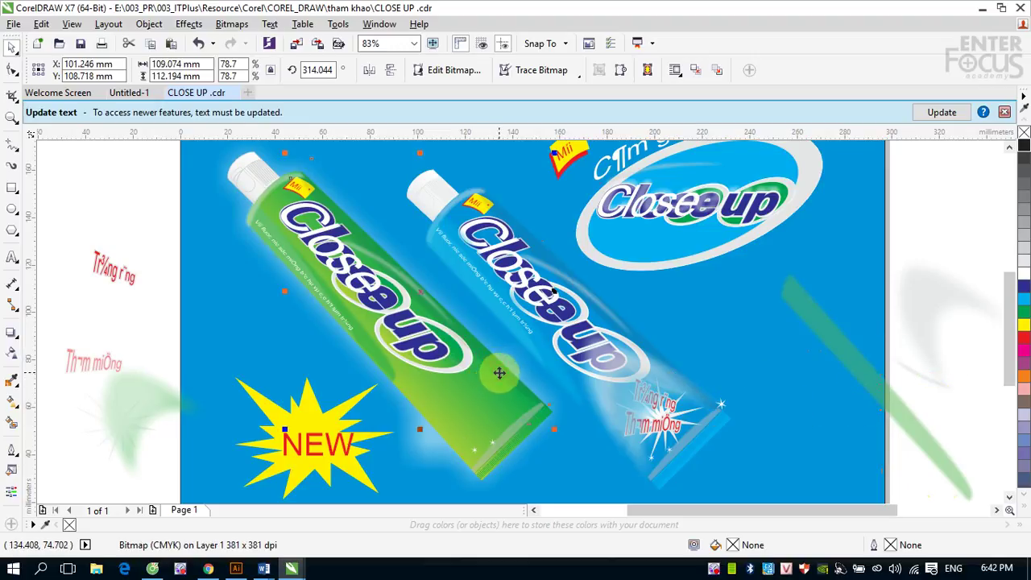
drag(500, 372, 762, 373)
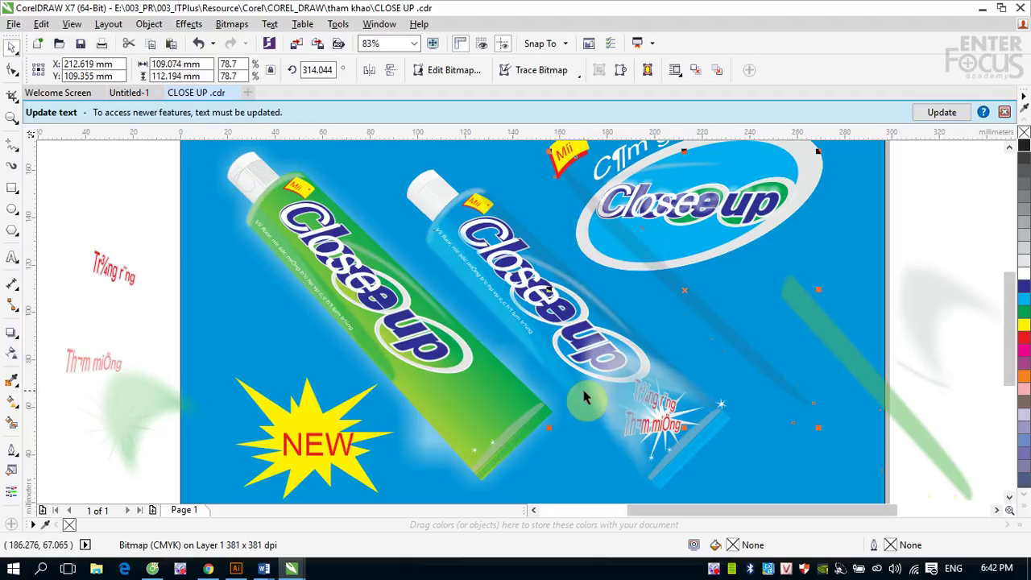
click(376, 361)
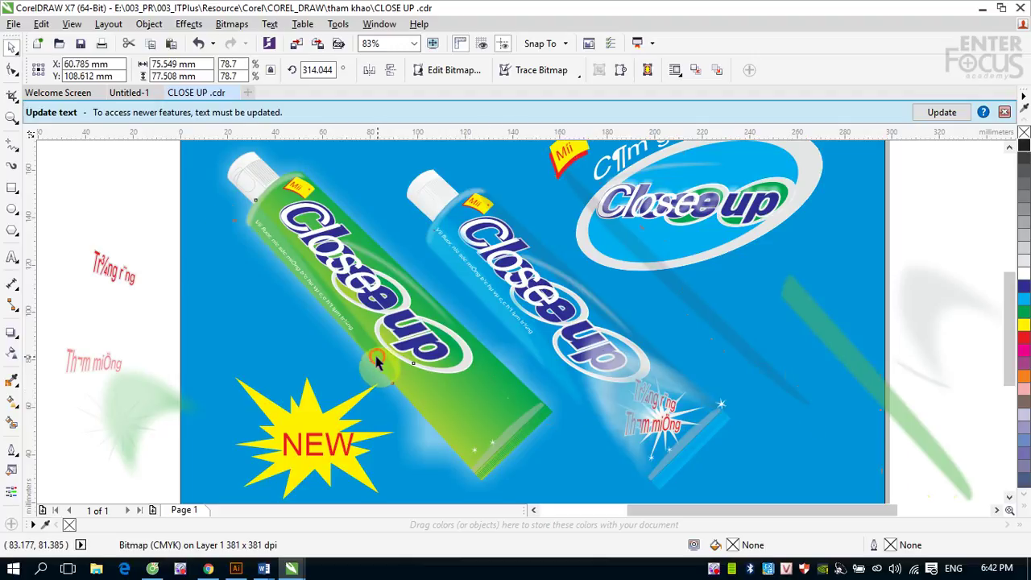
drag(376, 361, 164, 363)
mouse_move(393, 272)
mouse_down()
mouse_move(420, 249)
mouse_move(546, 195)
mouse_up()
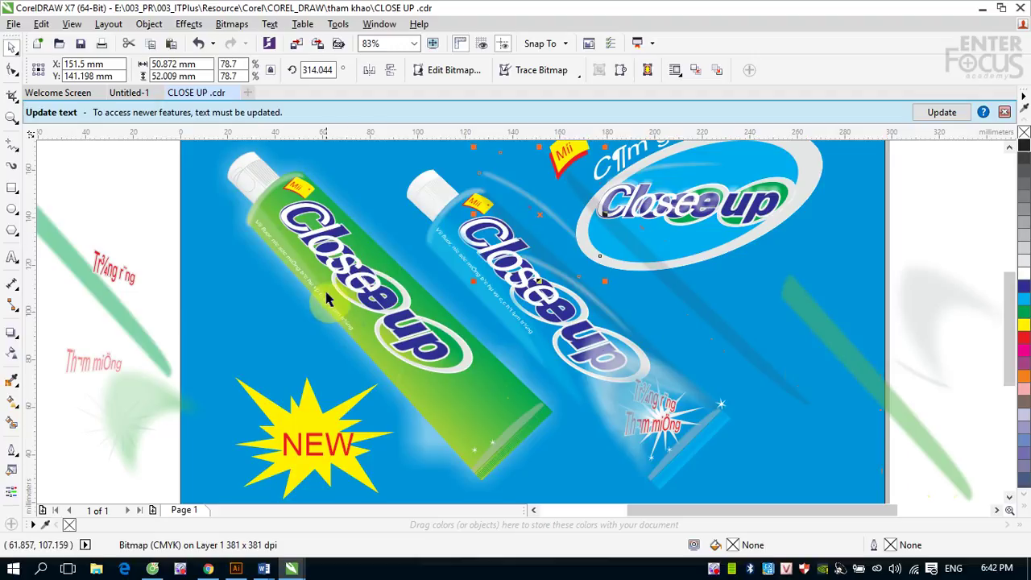
Move the small slogan text, the logo's letter outlines and the white glow group off the green tube, and select the tube body
drag(326, 298, 168, 311)
drag(313, 299, 156, 311)
drag(369, 291, 142, 218)
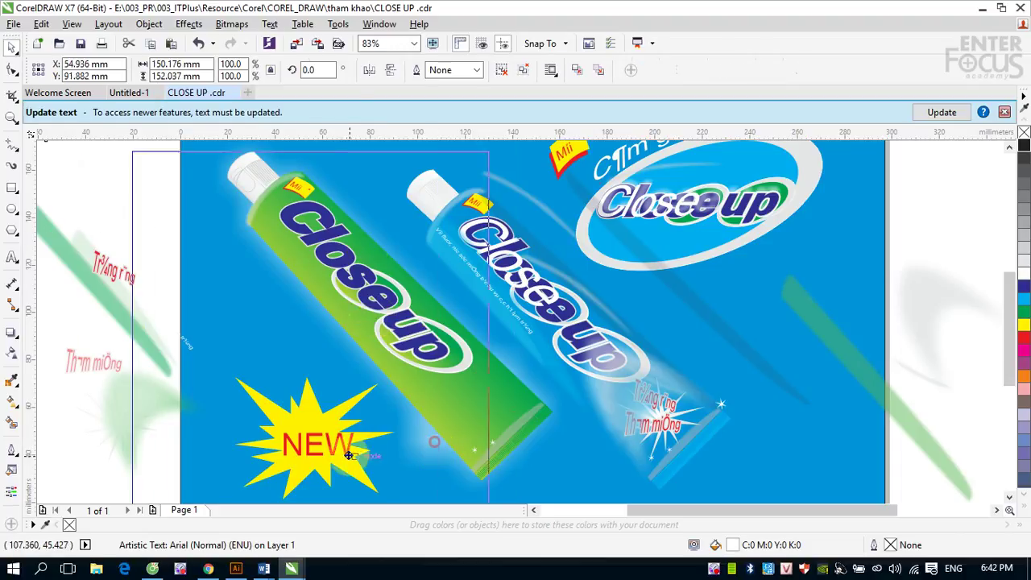
click(126, 443)
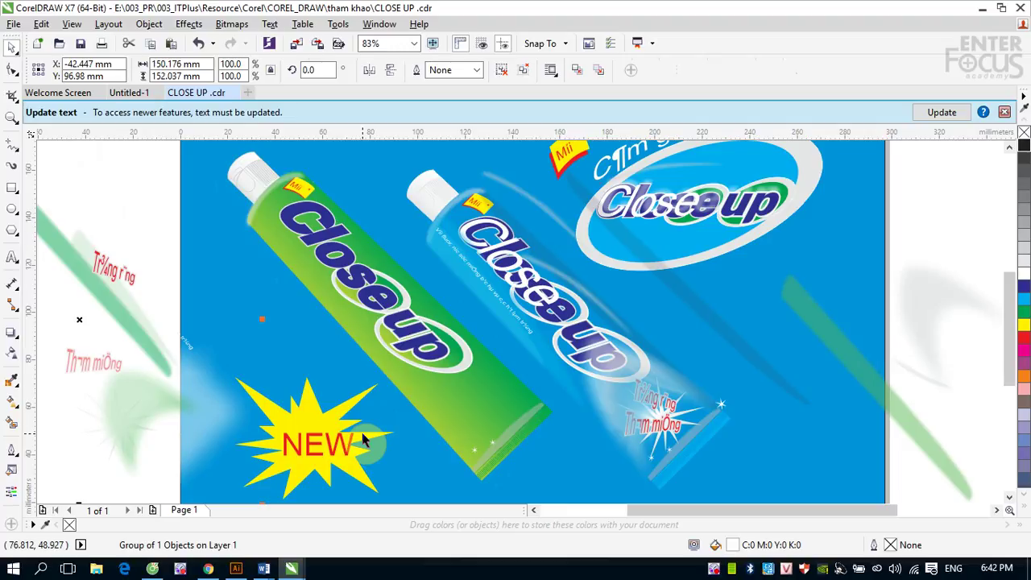
click(447, 413)
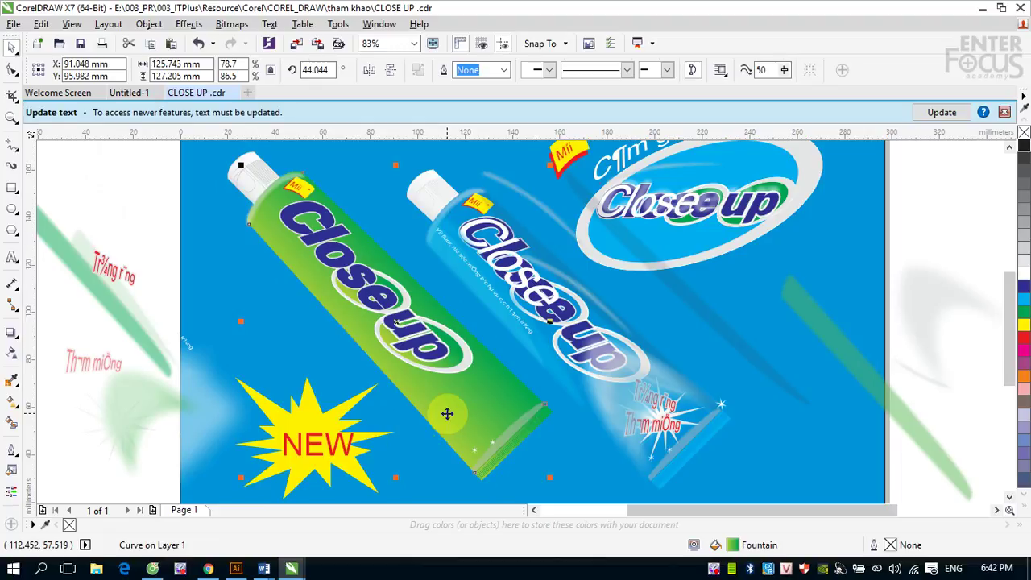
Undo all the layer moves and the border deletion, back to the poster's original arrangement
key(Tab)
key(Tab)
key(Tab)
key(Tab)
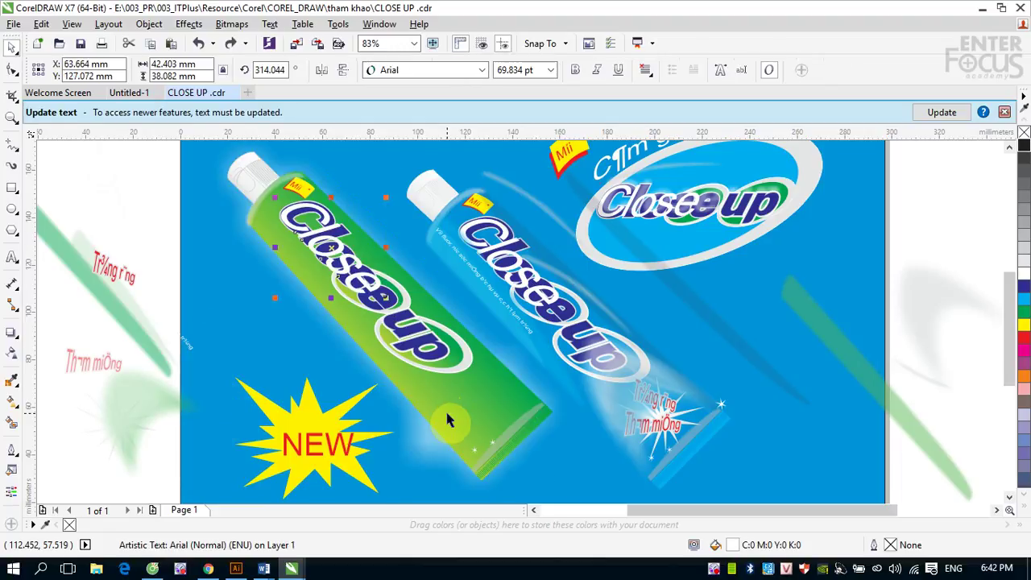
key(Tab)
key(Tab)
key(Tab)
key(Tab)
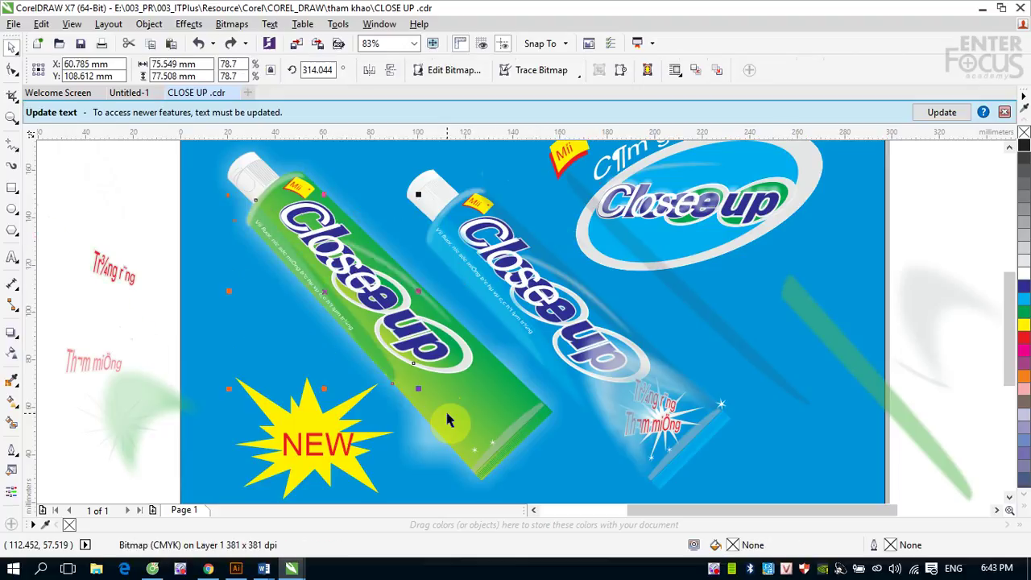
key(Tab)
key(Tab)
key(Tab)
key(Tab)
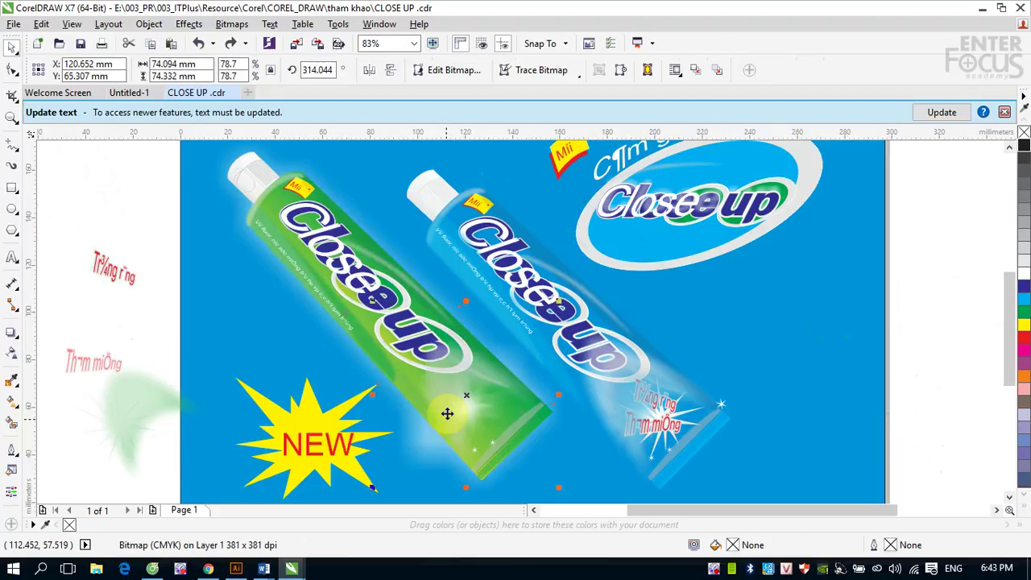
key(Tab)
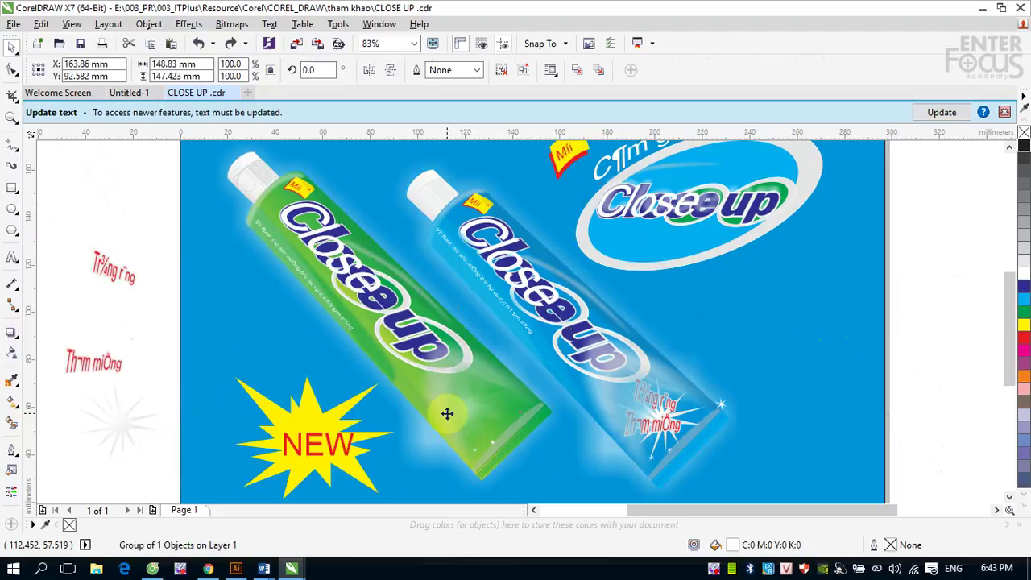
key(Tab)
key(Tab)
key(Tab)
key(Tab)
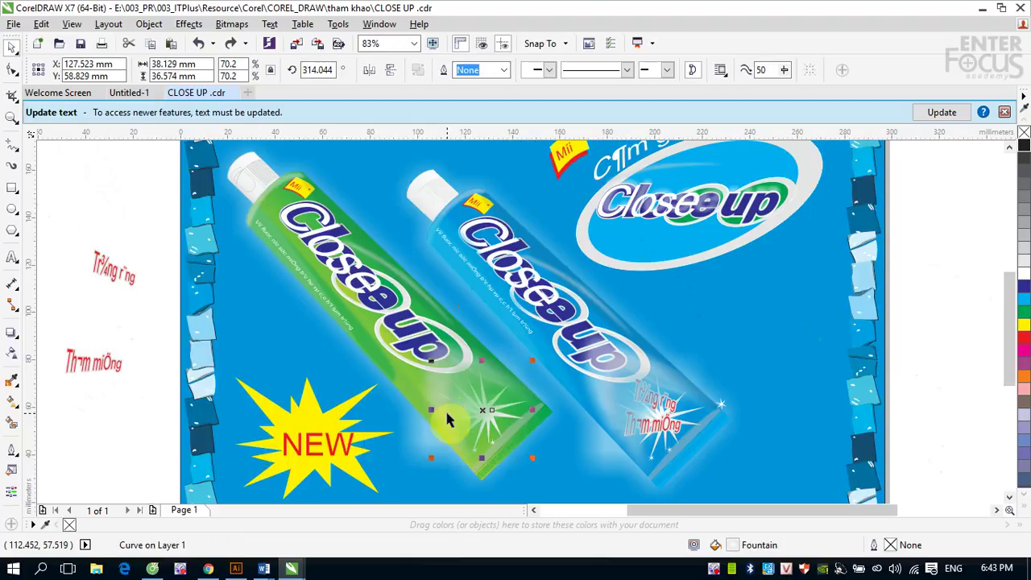
key(Tab)
key(ctrl+z)
key(Tab)
key(ctrl+z)
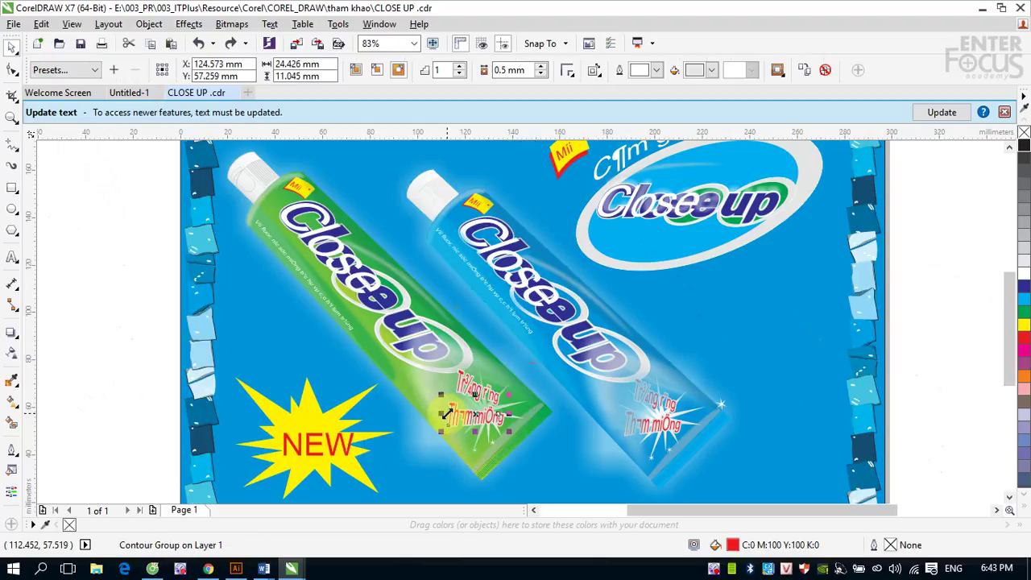
key(ctrl+z)
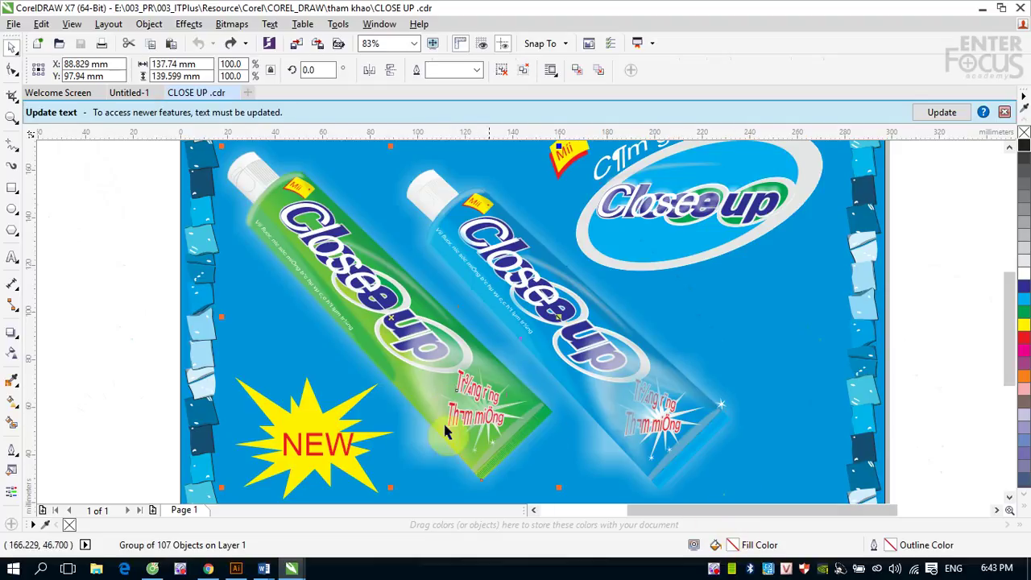
Ungroup the group that holds the two toothpaste tubes and deselect everything
scroll(110, 356, down, 5)
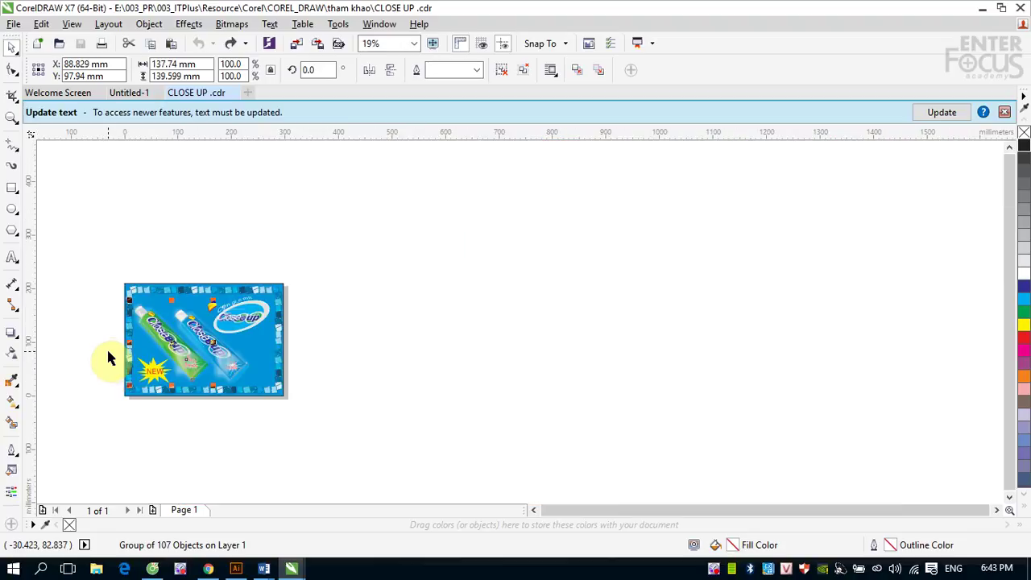
drag(82, 261, 363, 409)
click(176, 292)
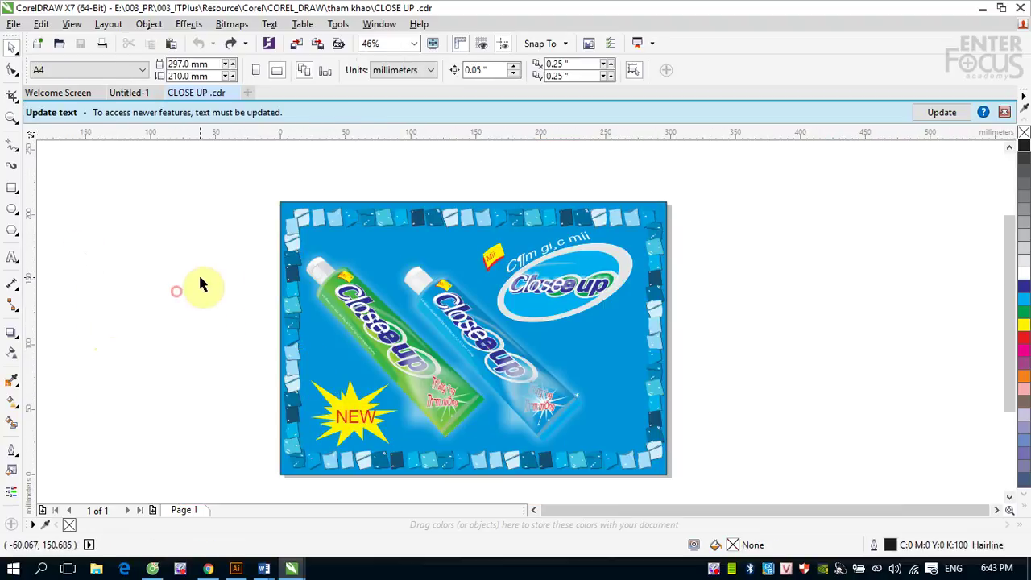
drag(414, 384, 474, 433)
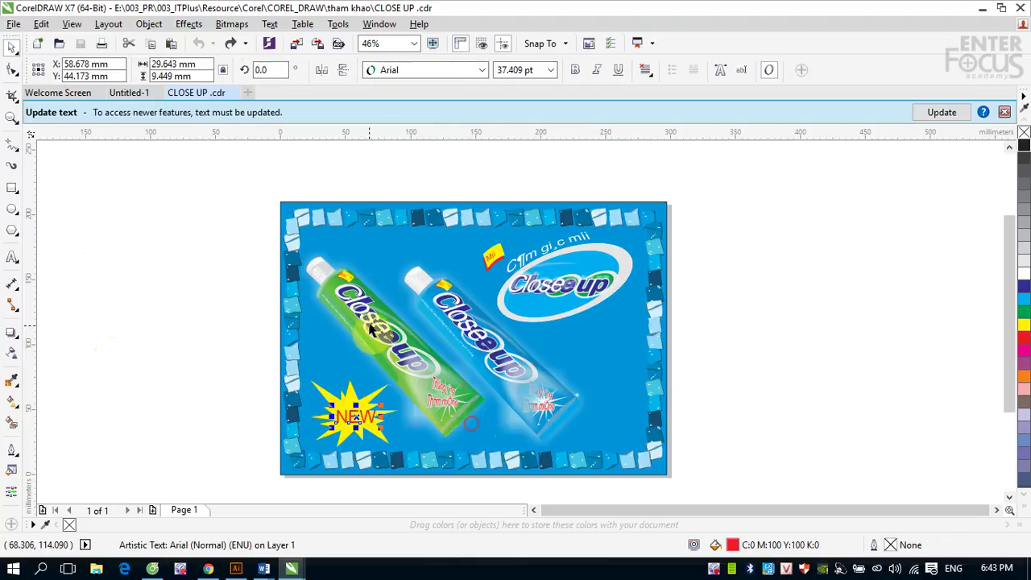
click(373, 327)
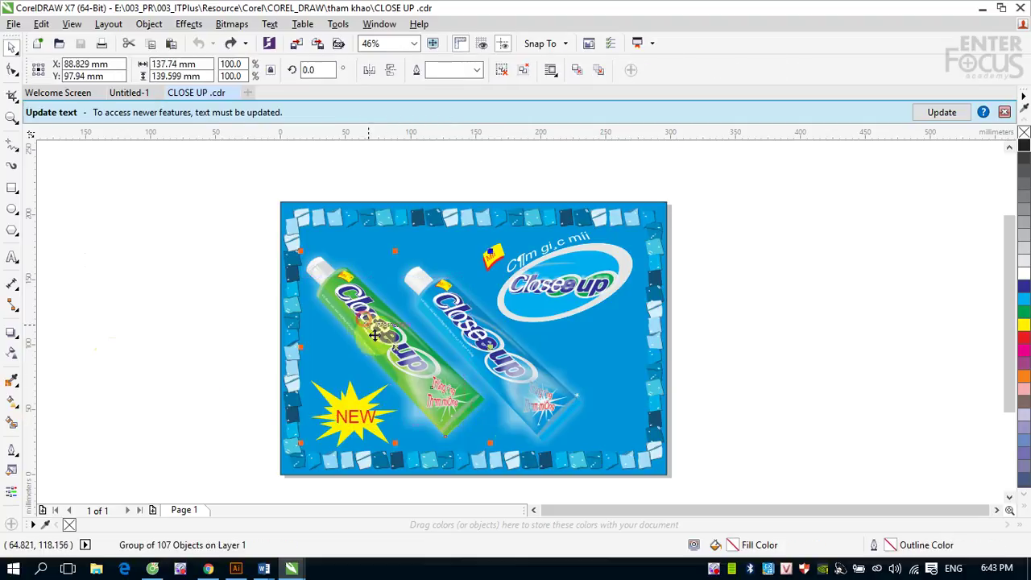
click(501, 70)
click(348, 161)
Move the green tube's logo, slogans and yellow badge, plus the NEW text, to the blank area beside the page
drag(270, 298, 484, 432)
drag(229, 344, 166, 334)
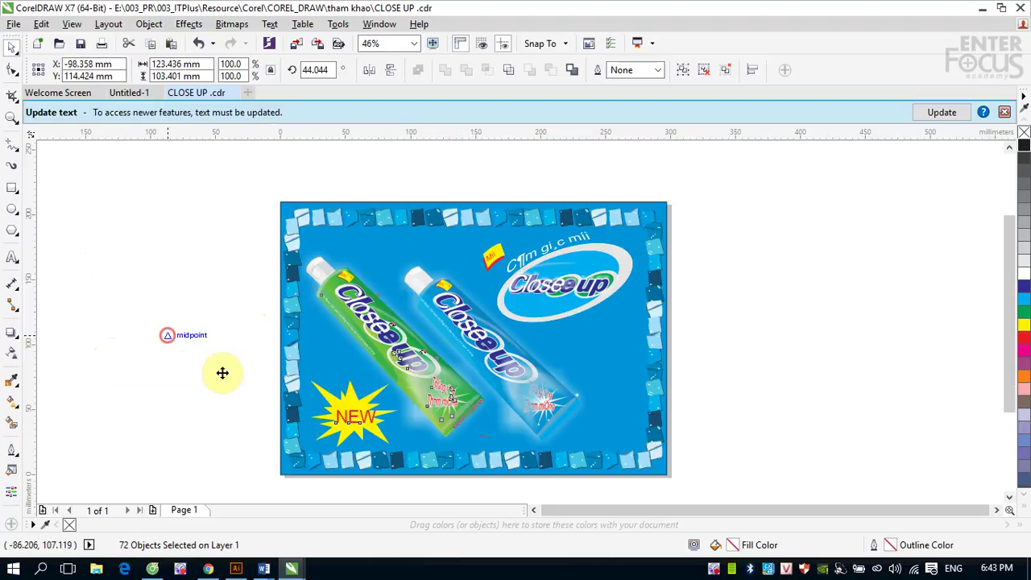
drag(246, 262, 419, 363)
drag(366, 322, 141, 254)
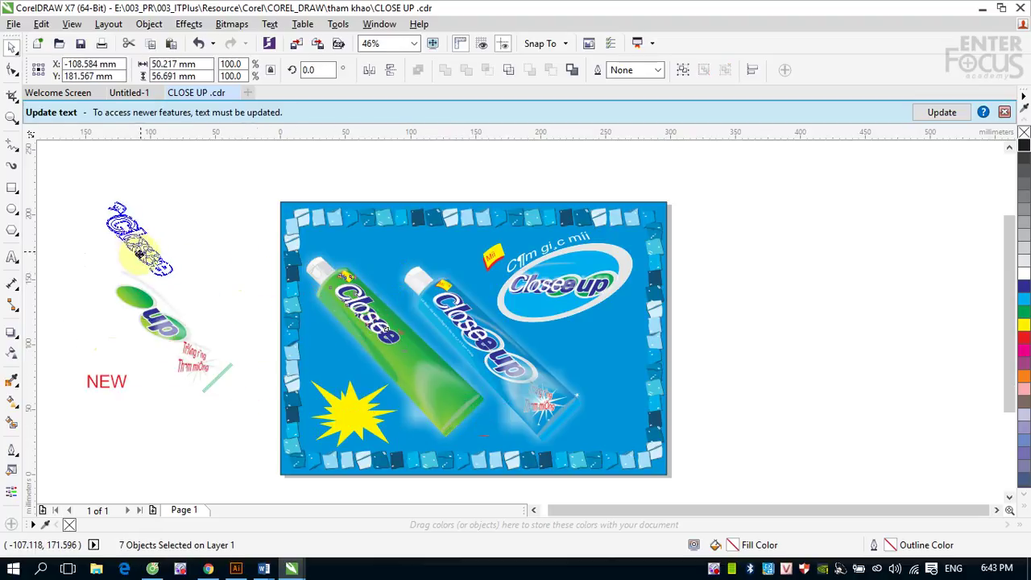
Delete the blue mosaic tile border and move the blue tube's white glow group off the page
click(427, 388)
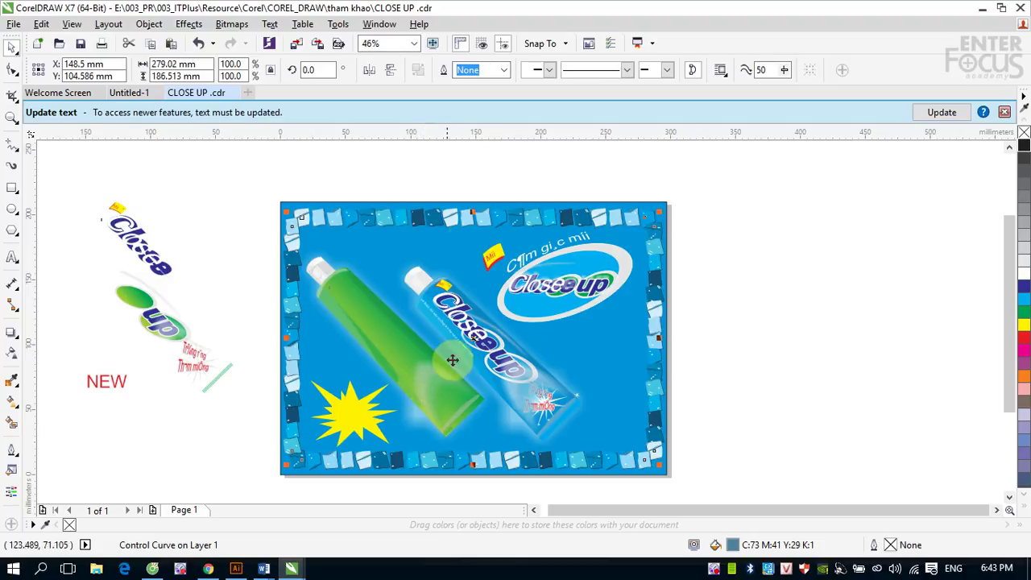
key(Delete)
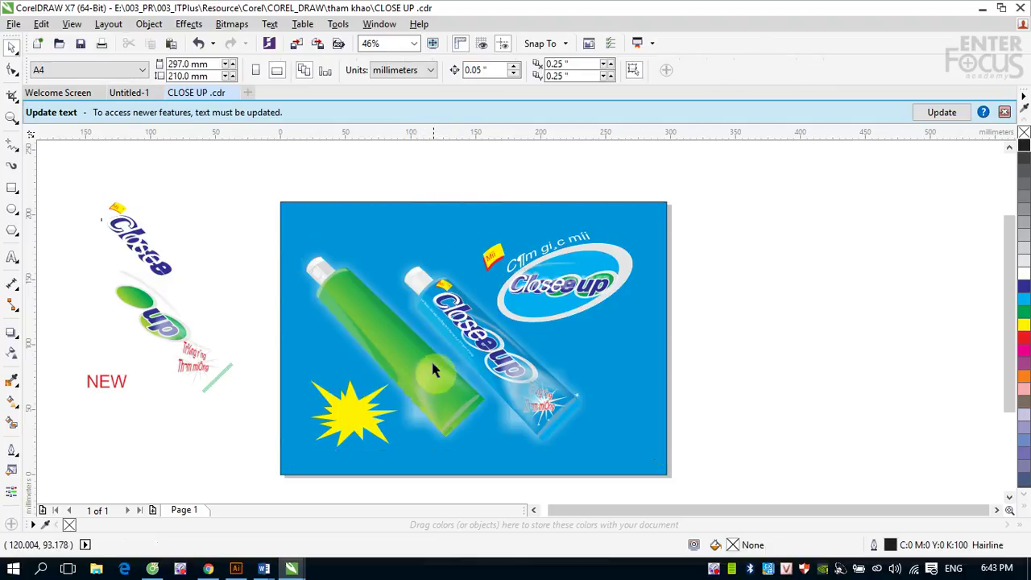
click(428, 395)
drag(201, 418, 56, 380)
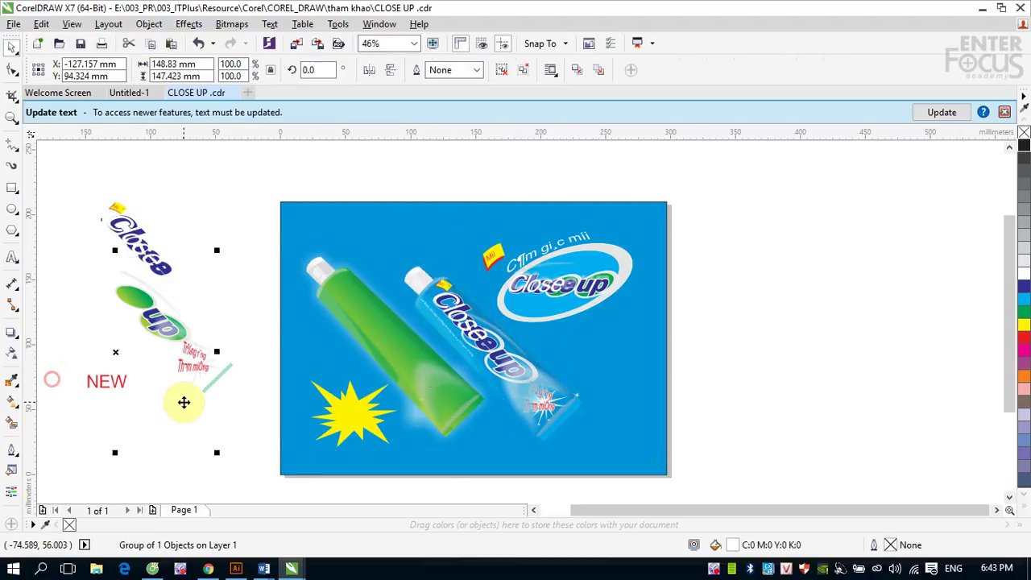
Move the translucent highlight and shading bitmaps and the white glow group off the green tube to the blank area beside the page
click(426, 384)
drag(425, 384, 126, 370)
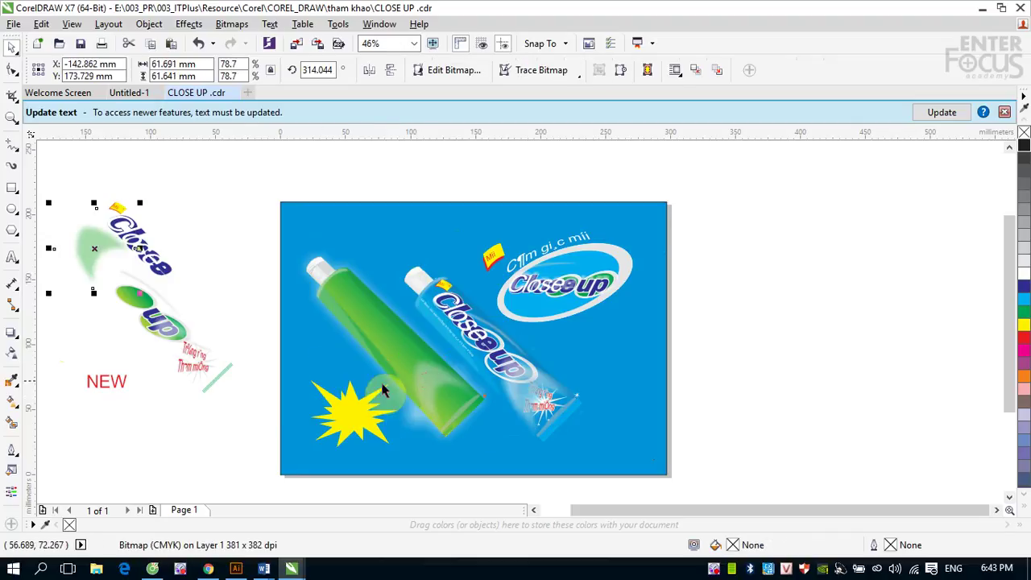
drag(415, 429, 44, 423)
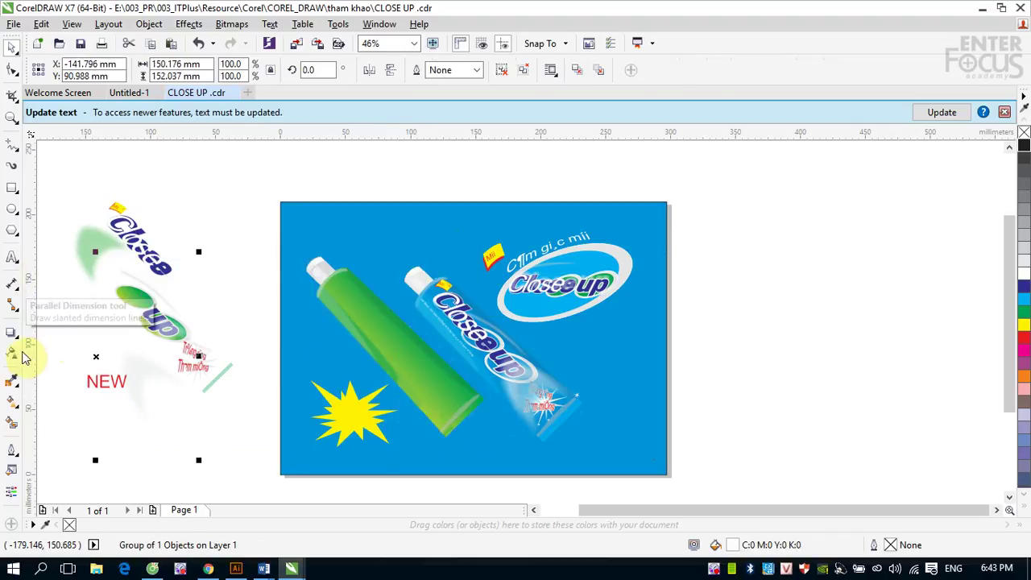
click(18, 153)
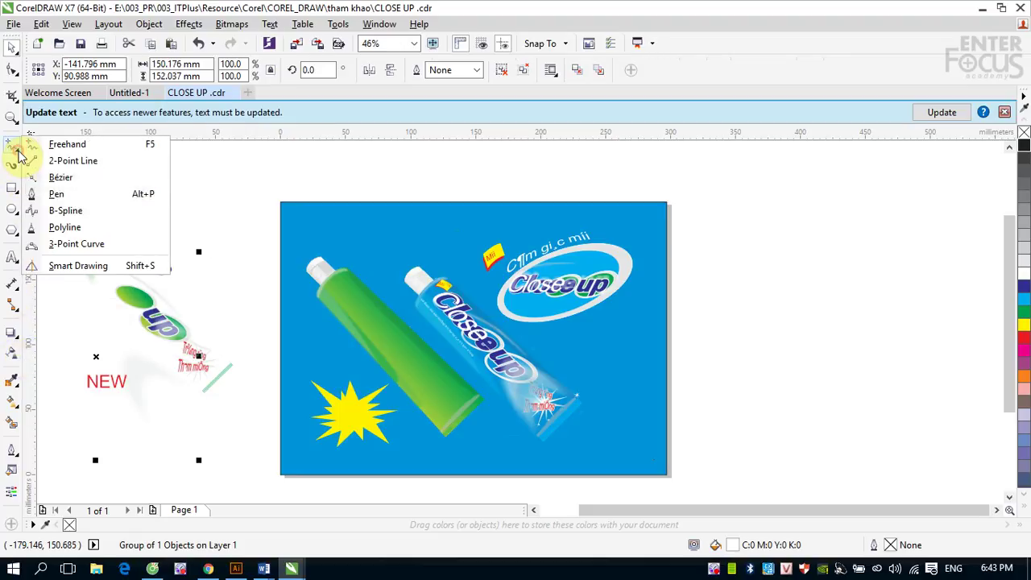
click(61, 193)
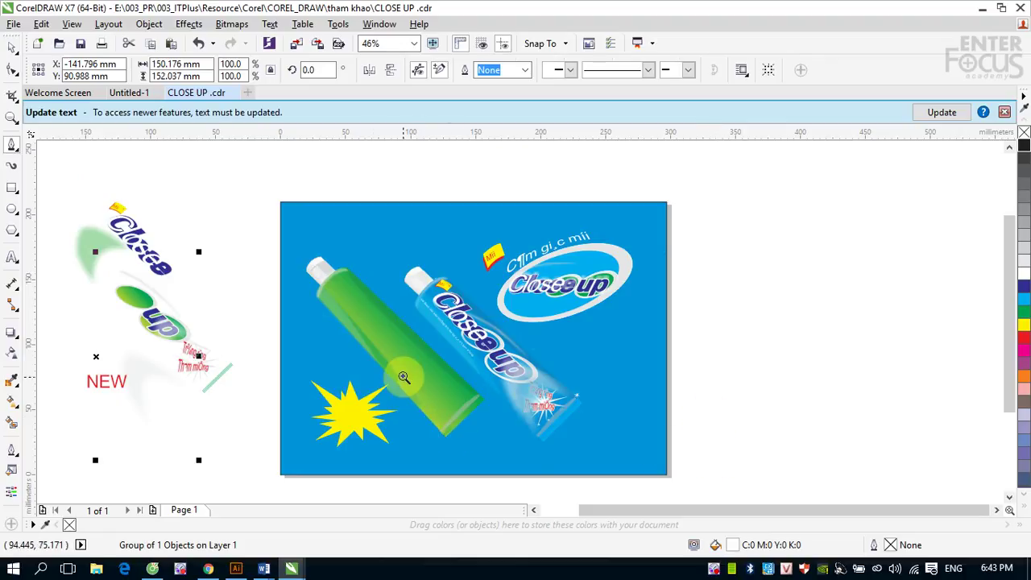
scroll(439, 419, up, 3)
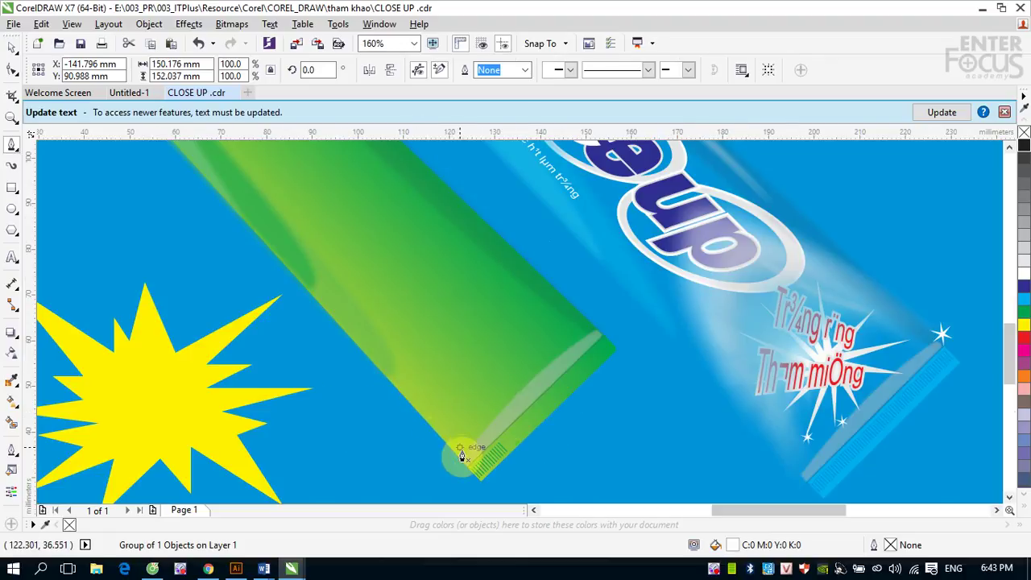
click(460, 448)
drag(363, 263, 395, 232)
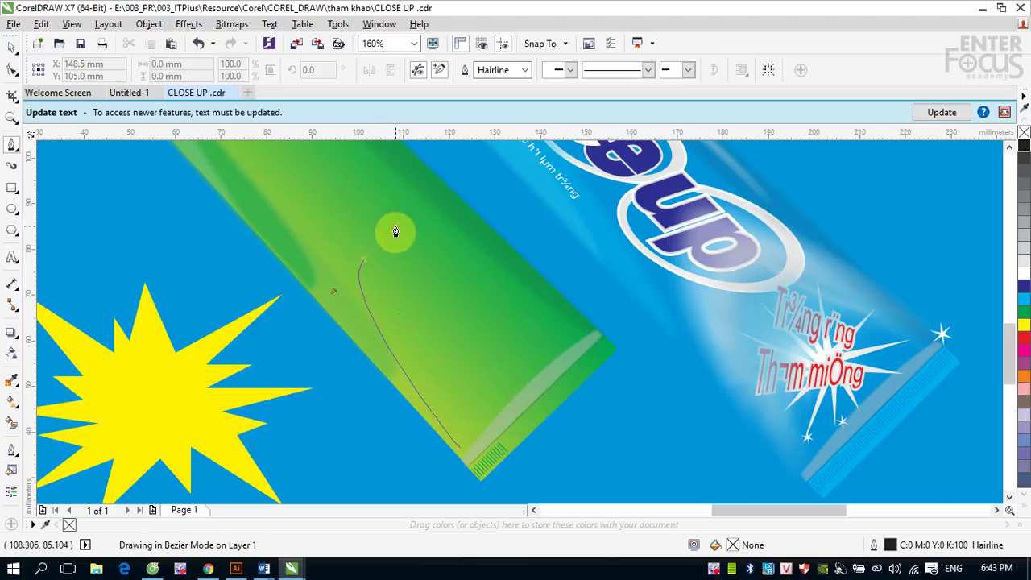
key(Escape)
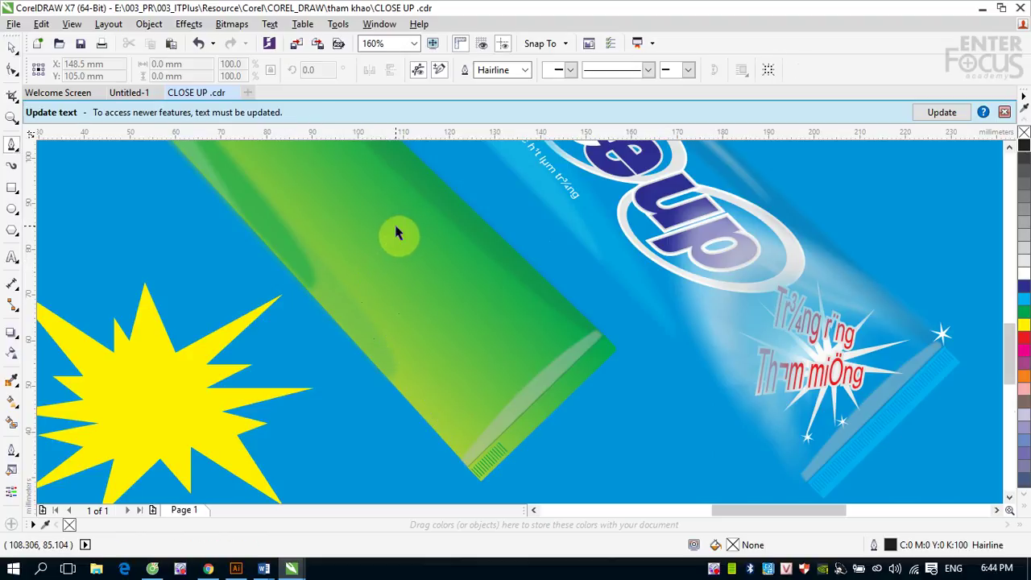
Draw a closed, curved horn-shaped outline about 49 by 47 mm with the Pen tool over the green tube's lower end
click(12, 143)
click(460, 451)
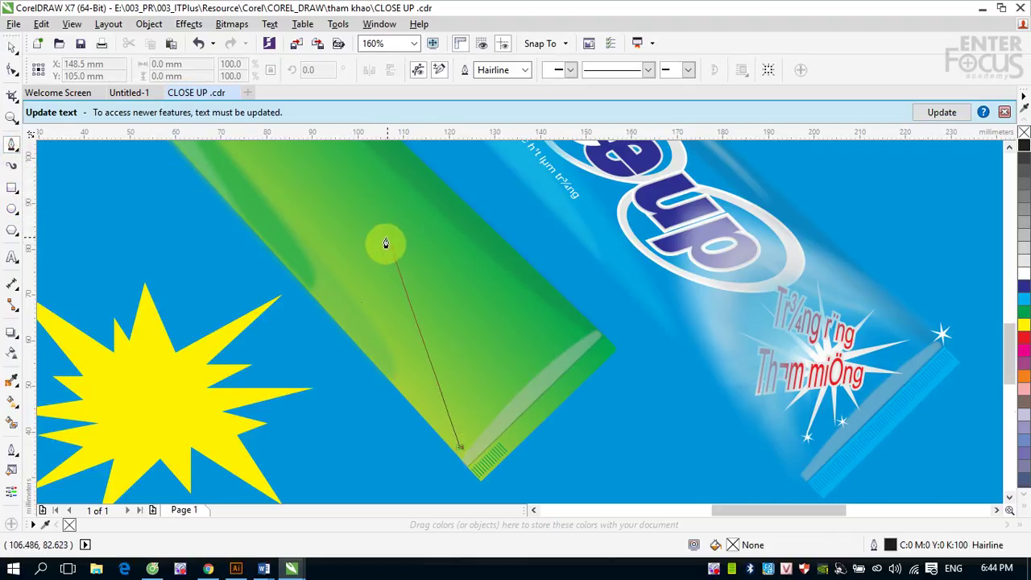
drag(384, 240, 433, 208)
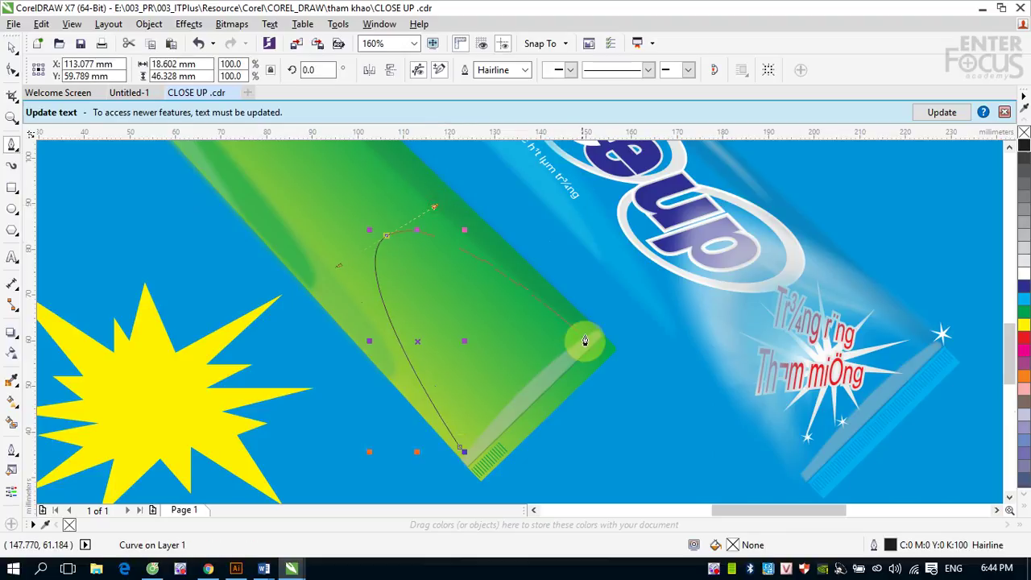
drag(596, 328, 444, 355)
click(460, 448)
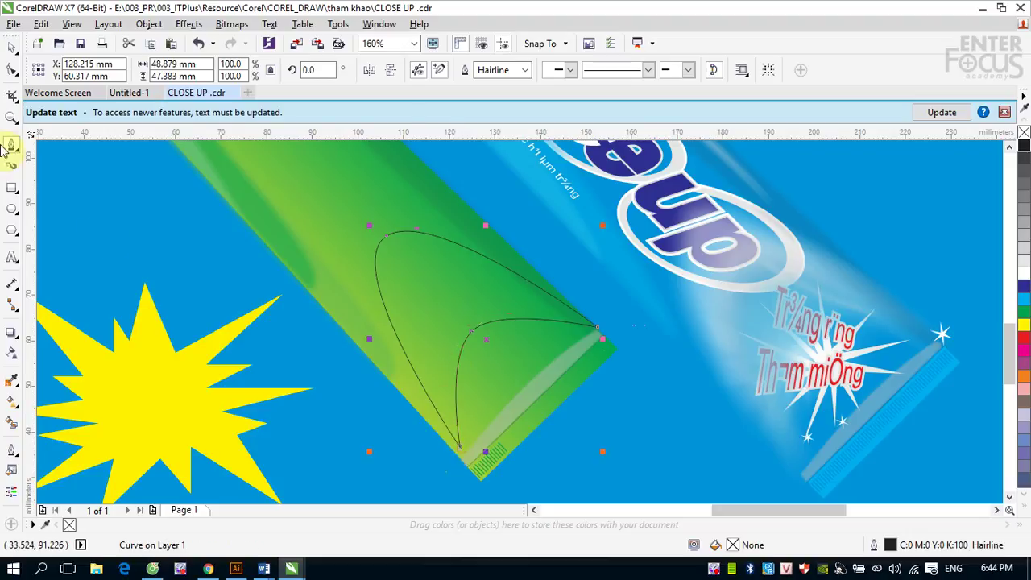
Fill the curved shape with cyan and move it off the green tube onto the yellow starburst
click(12, 46)
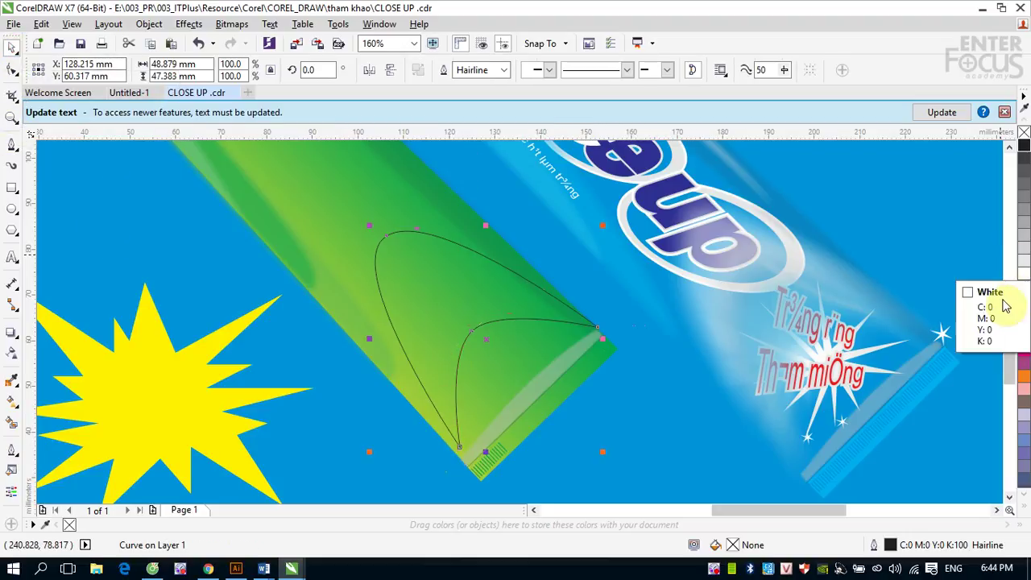
click(1024, 298)
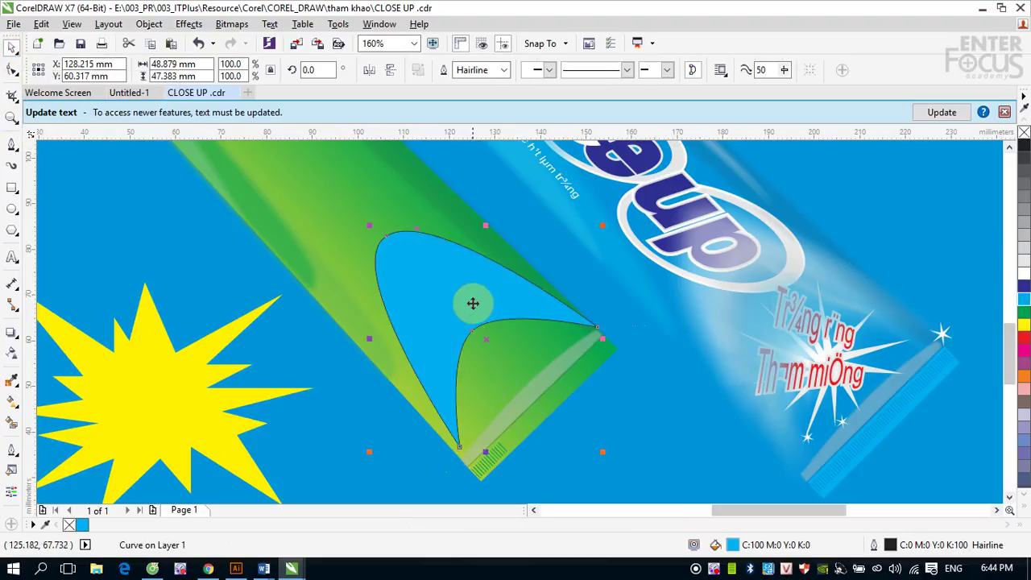
drag(473, 300, 156, 311)
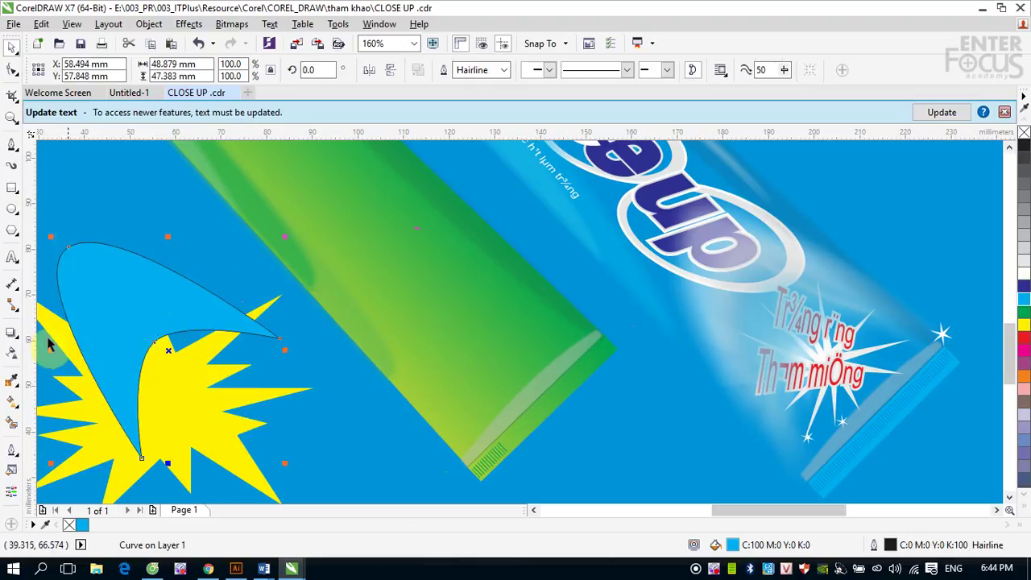
Cast a drop shadow from the cyan curved shape onto the green tube, coloured white with the Normal merge mode
click(11, 333)
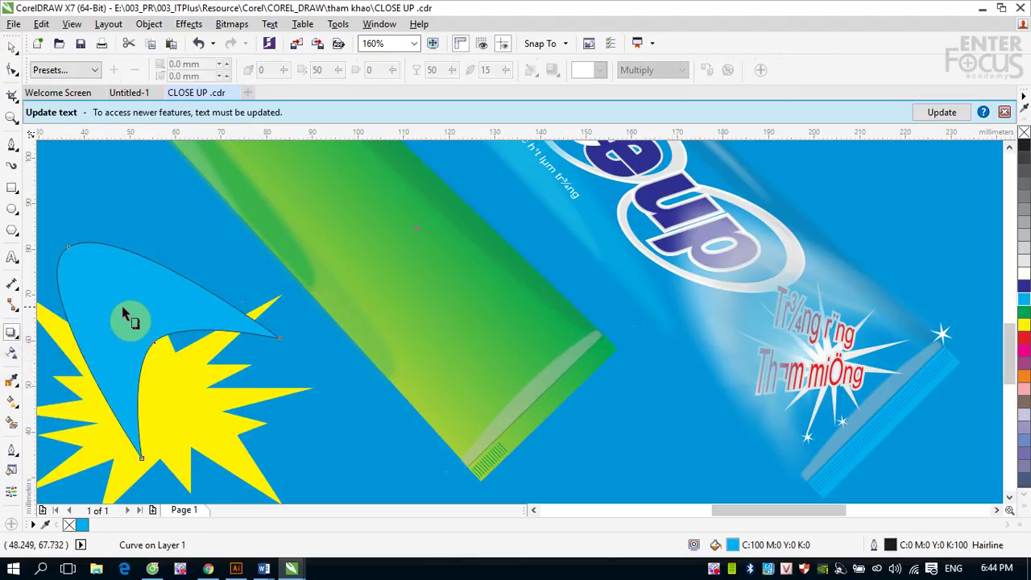
drag(167, 350, 580, 328)
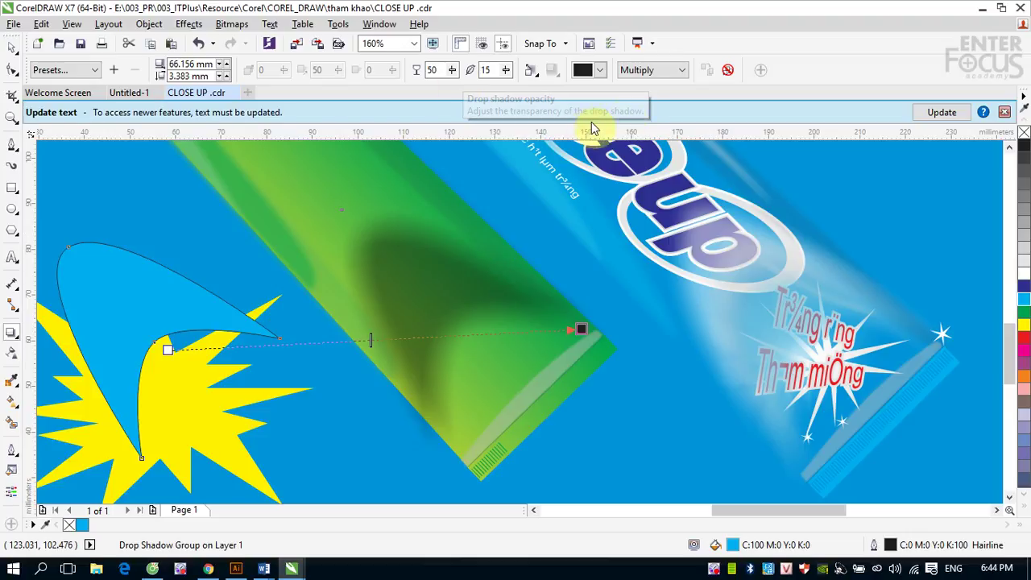
click(598, 71)
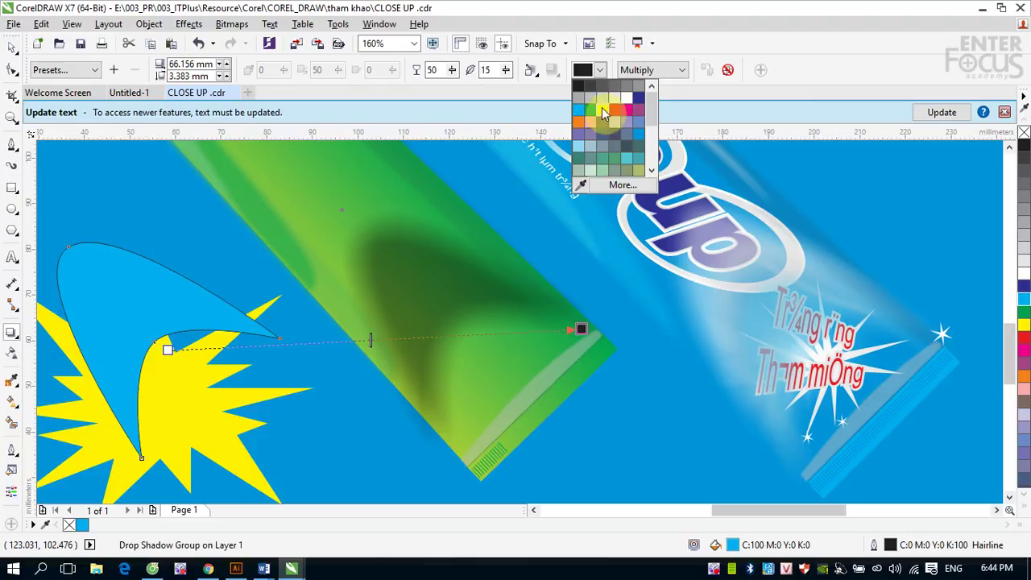
click(629, 100)
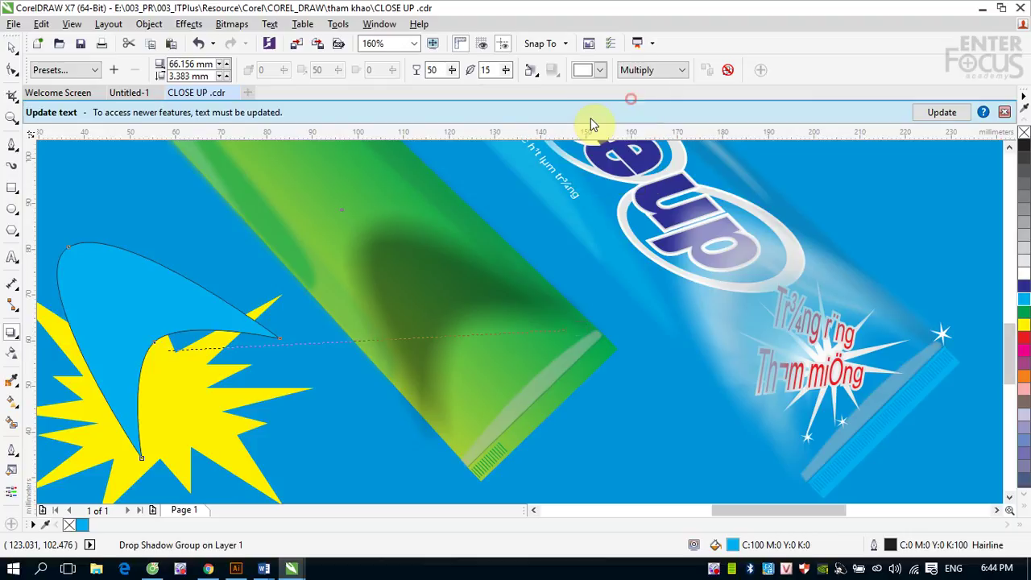
click(685, 71)
click(654, 85)
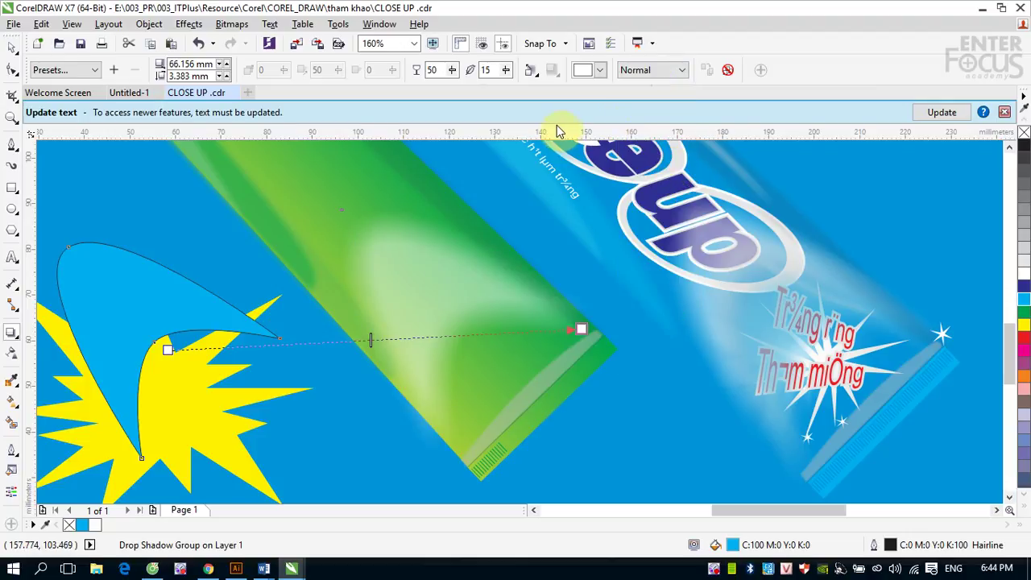
Set the white shadow's opacity to 62 and its feathering to 16
click(452, 71)
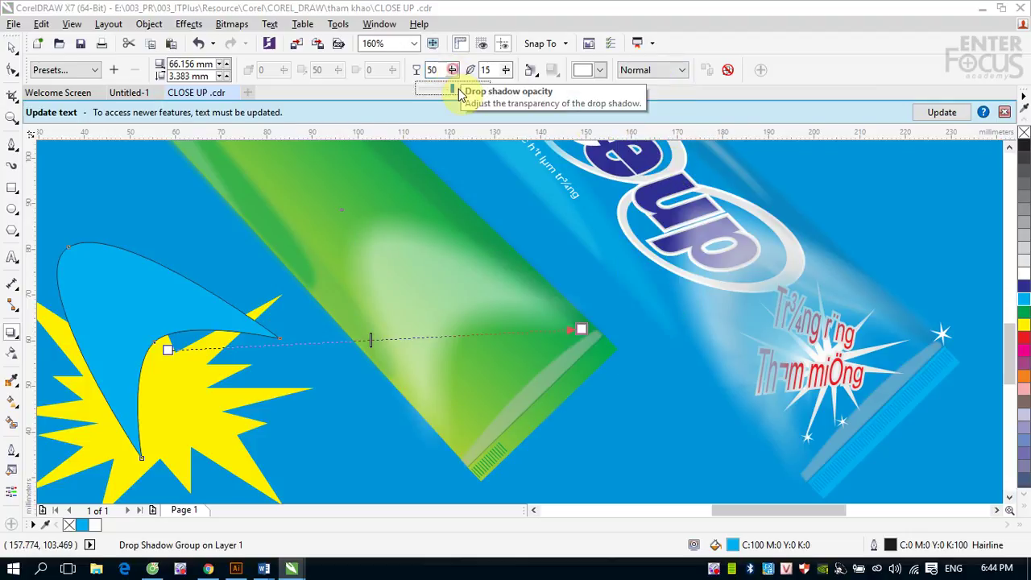
drag(452, 94, 486, 94)
click(452, 70)
click(505, 70)
click(506, 70)
click(506, 70)
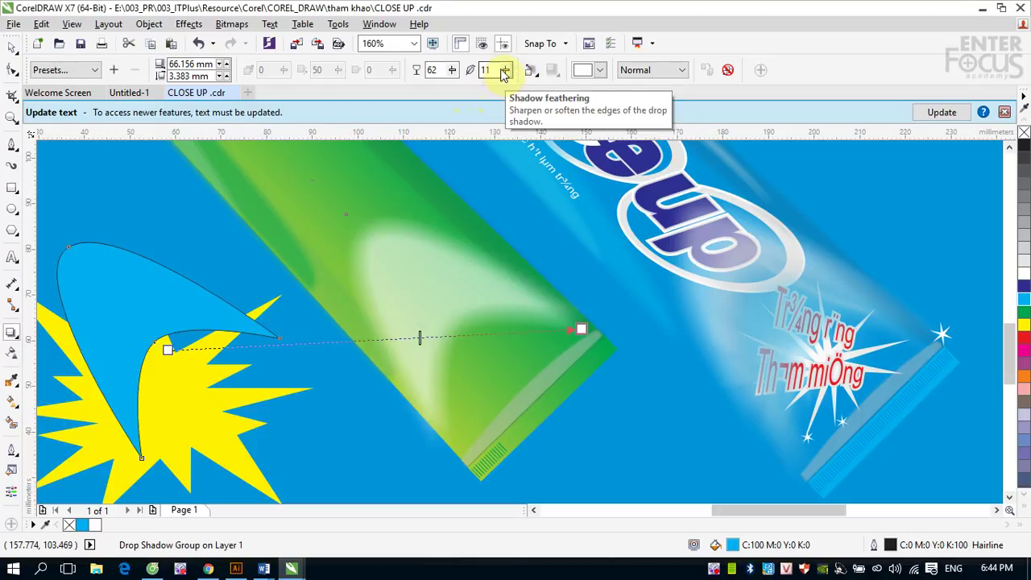
click(506, 70)
drag(507, 88, 514, 89)
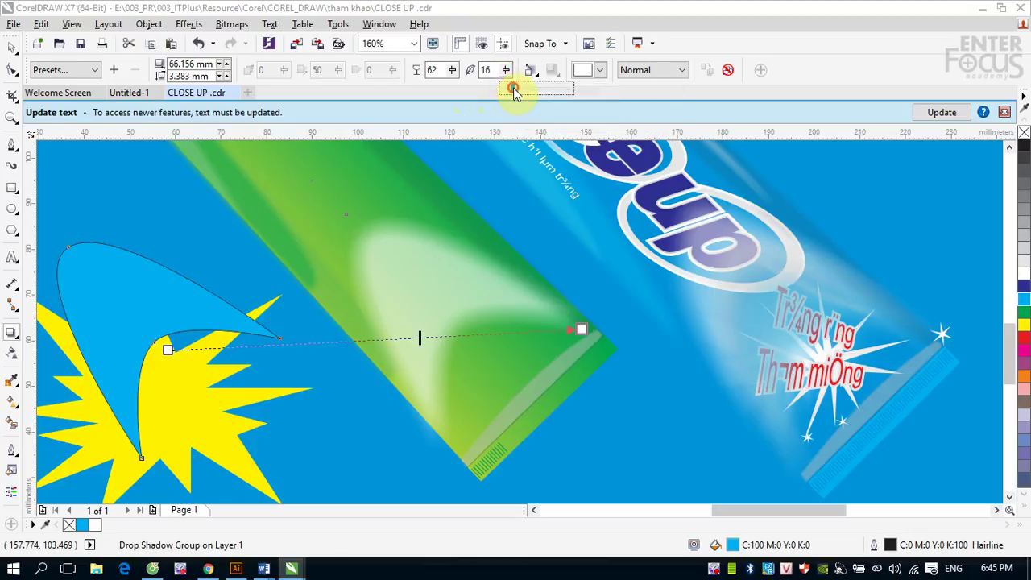
Soften the white shadow on the green tube by reducing its opacity to 32
click(453, 71)
drag(451, 92, 425, 89)
scroll(453, 73, up, 2)
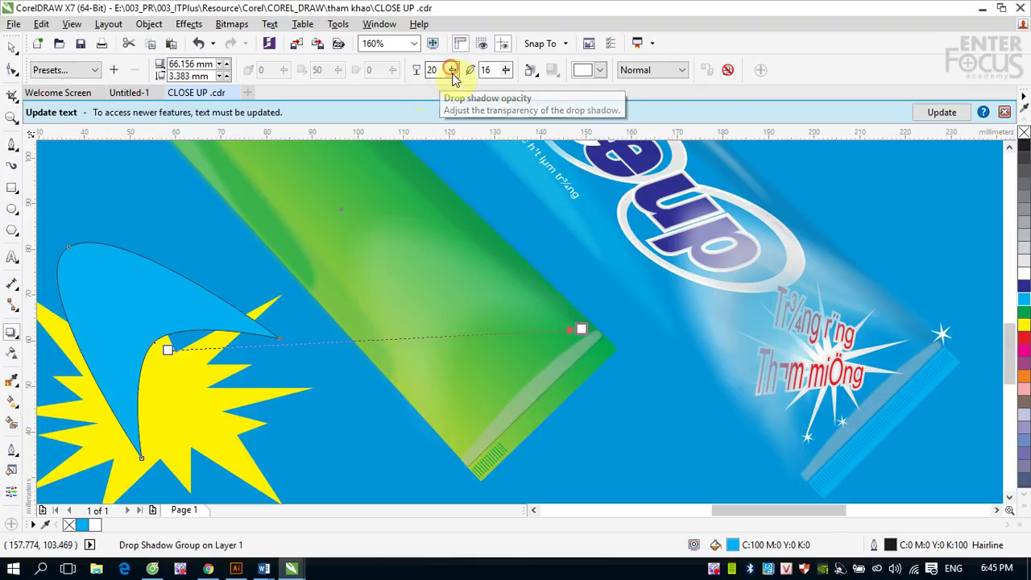
click(452, 71)
drag(455, 88, 461, 88)
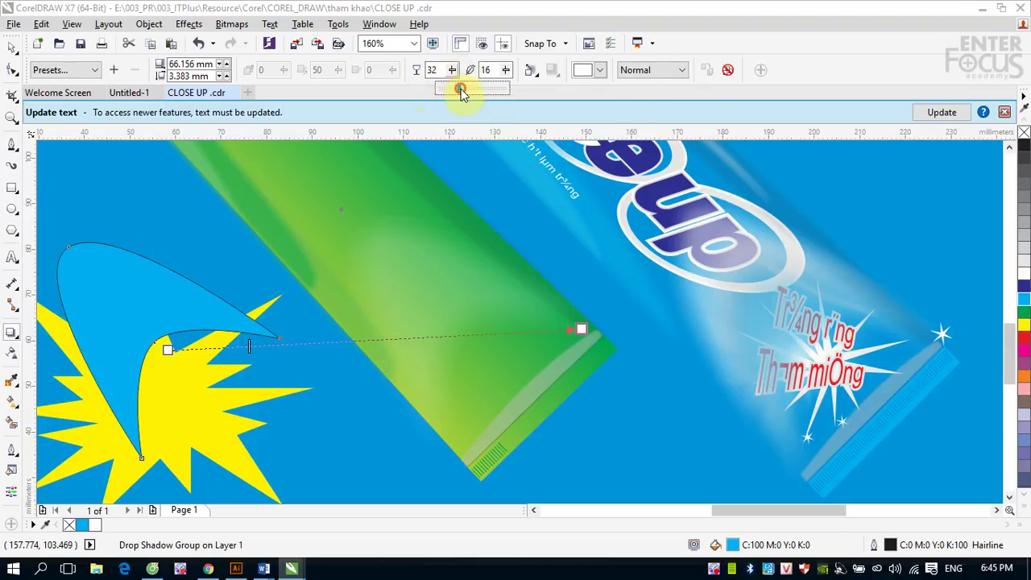
scroll(486, 124, down, 4)
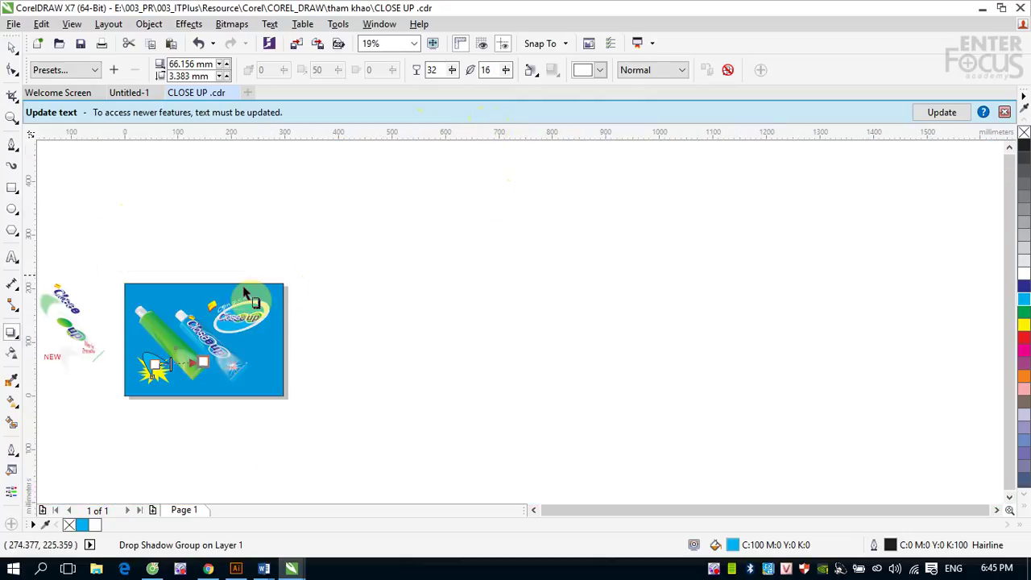
scroll(173, 367, up, 5)
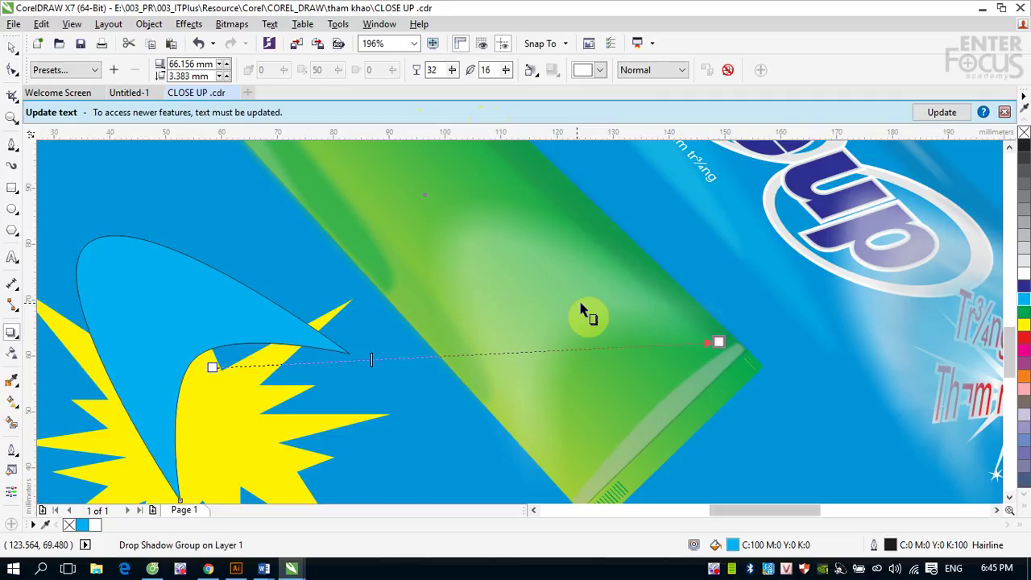
Try the Multiply and Hue merge modes on the white shadow and settle on Screen
click(681, 71)
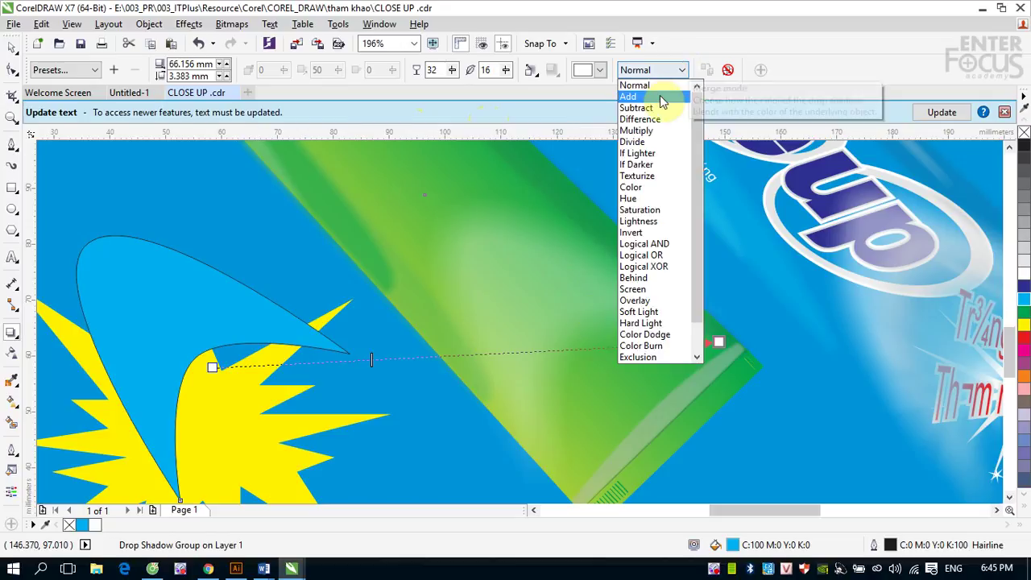
click(649, 130)
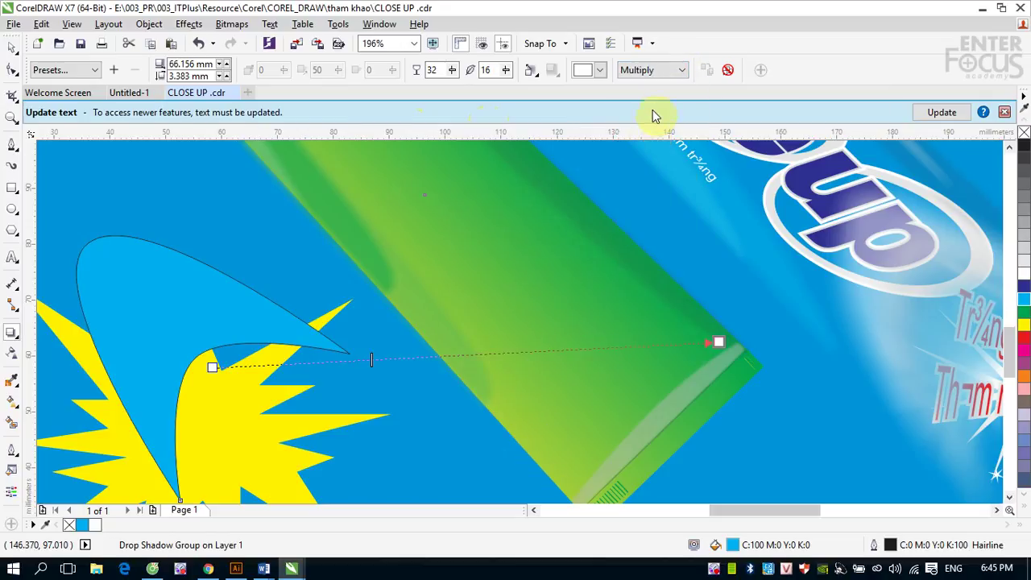
click(661, 70)
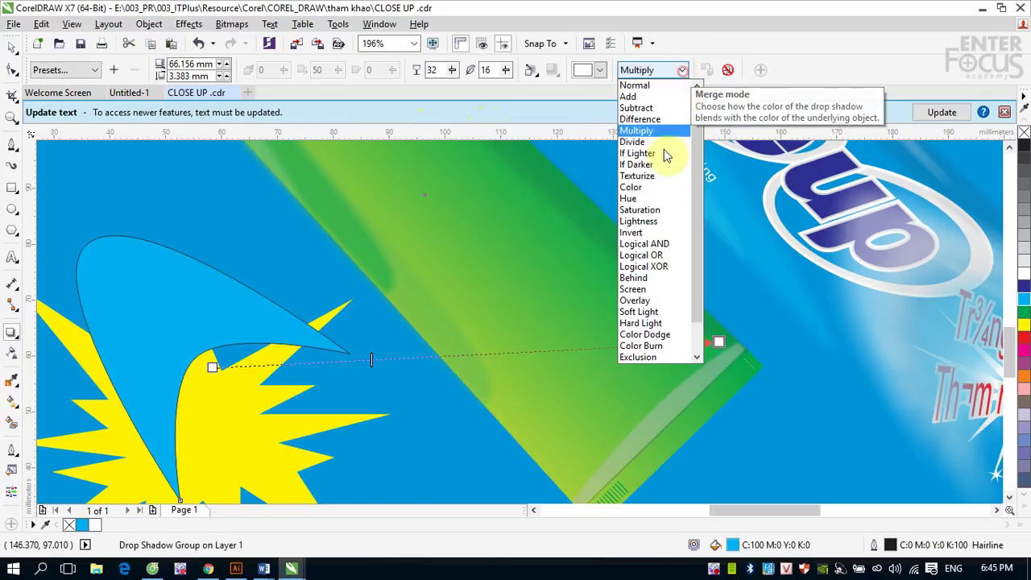
click(642, 198)
click(669, 71)
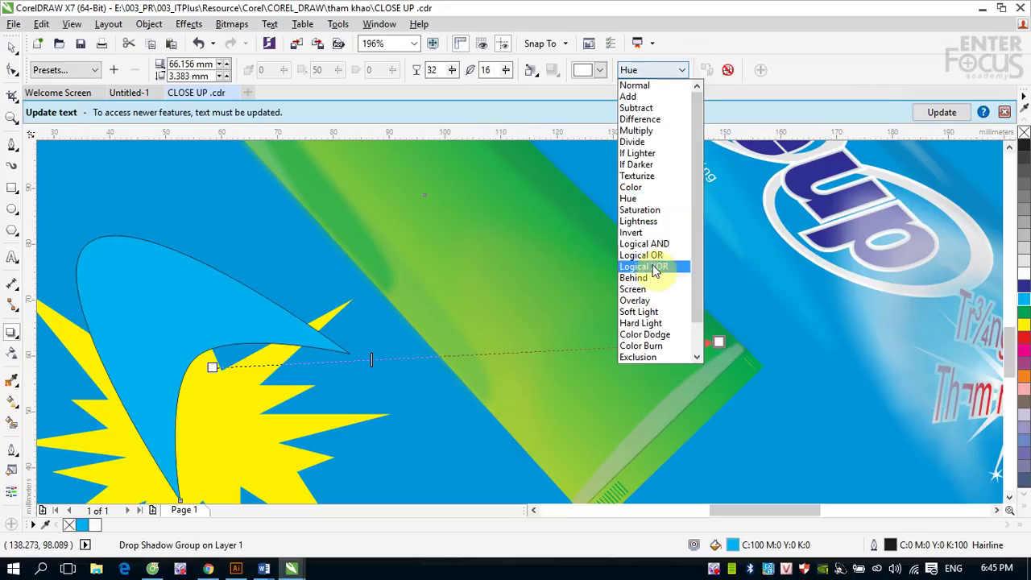
click(643, 289)
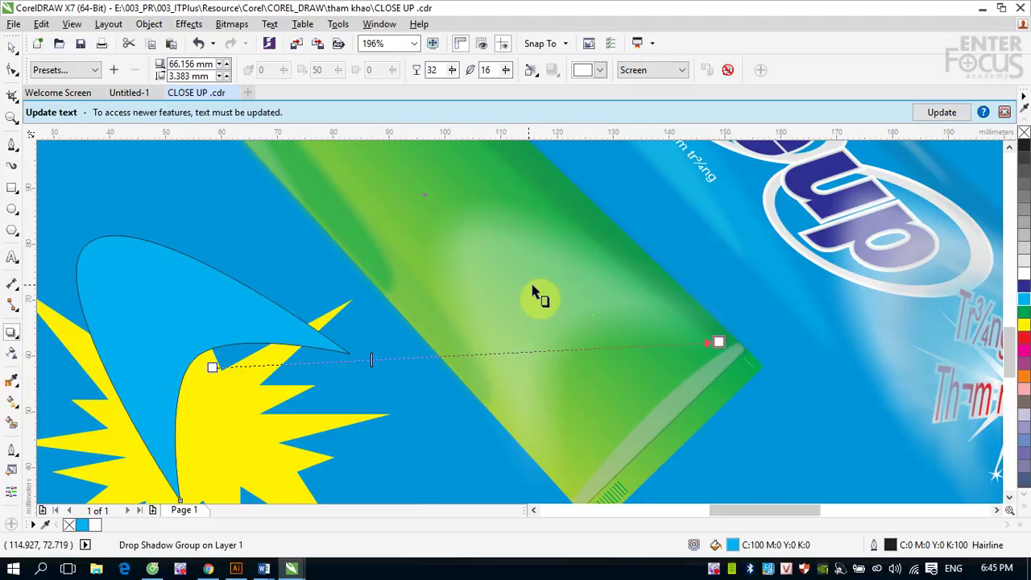
Break the drop shadow group apart and select the separated white highlight on the green tube
click(12, 46)
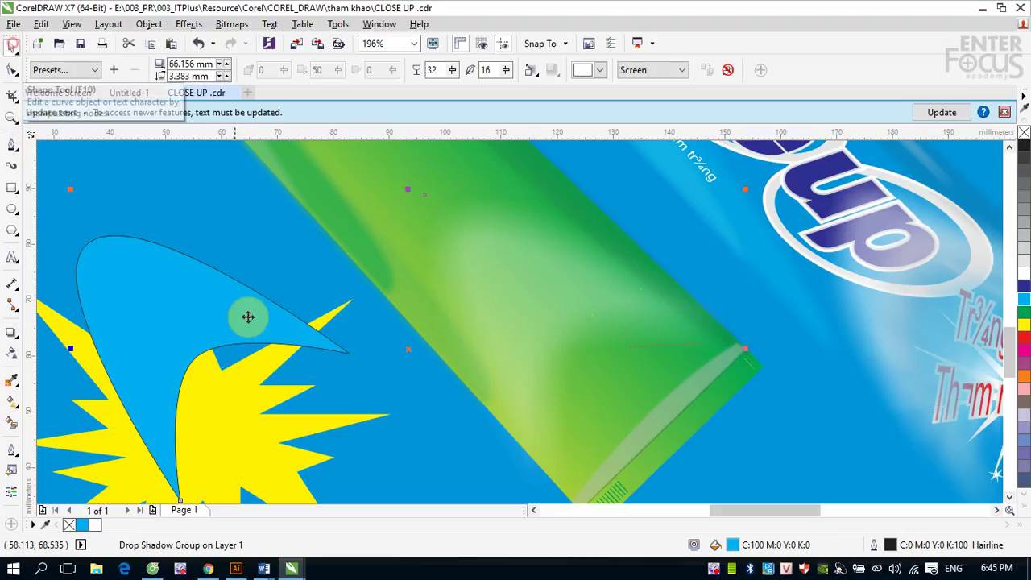
click(806, 354)
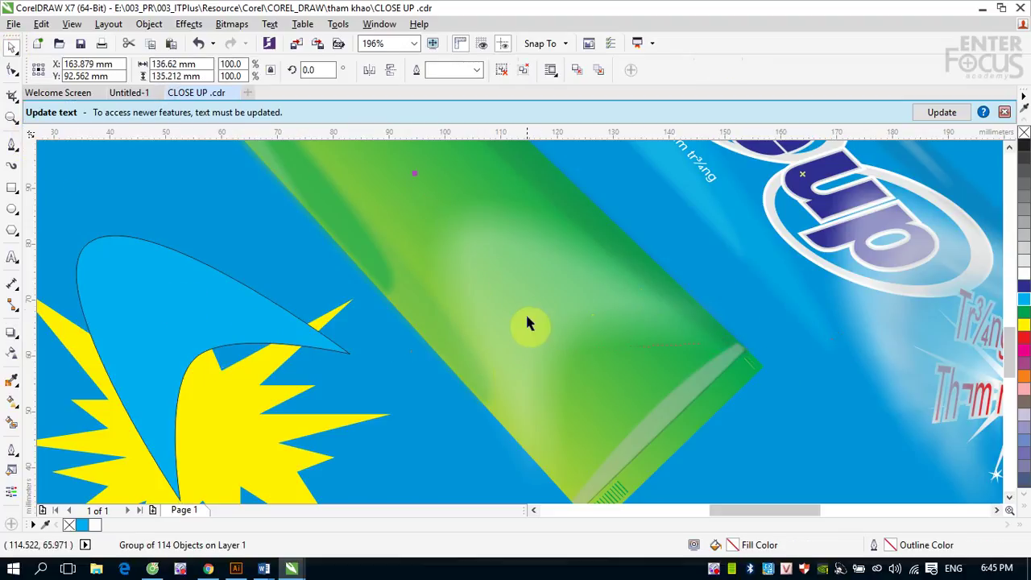
click(511, 307)
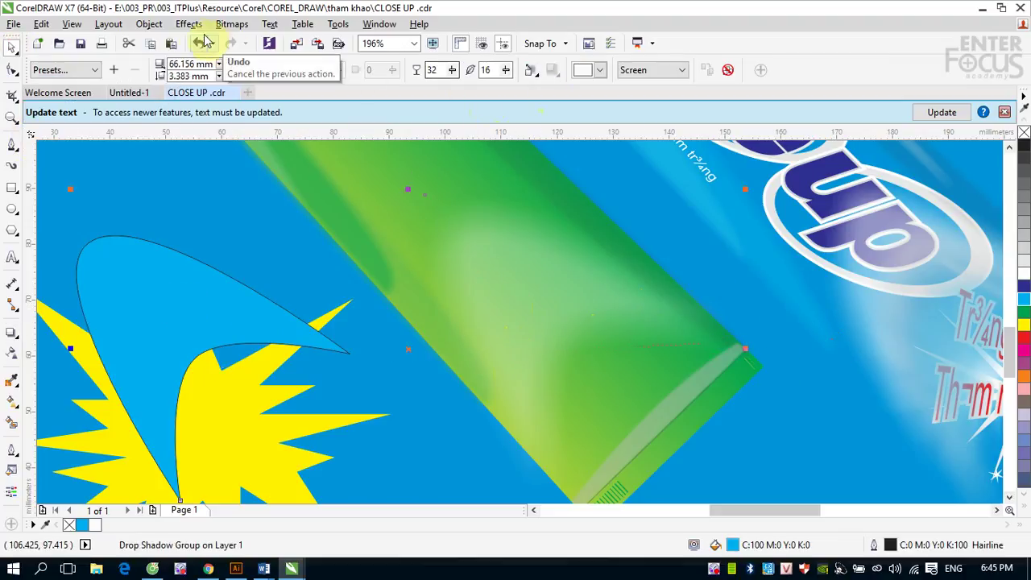
click(149, 24)
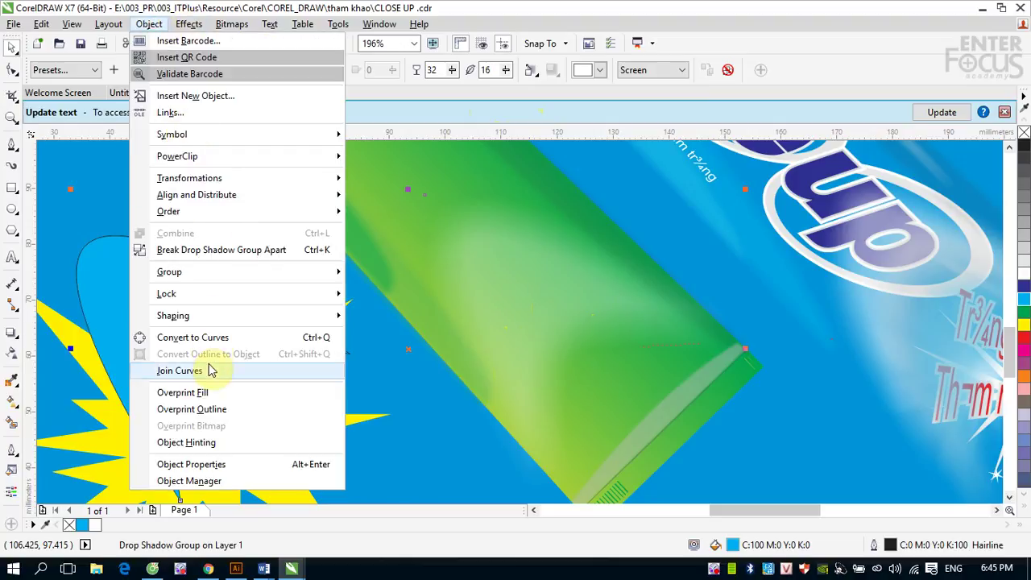
click(221, 251)
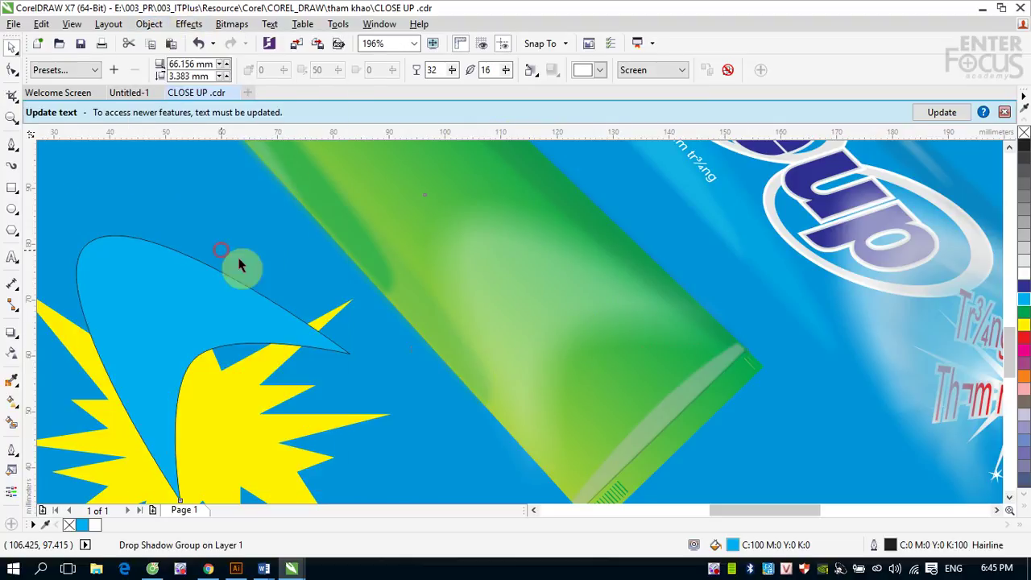
click(780, 451)
click(536, 334)
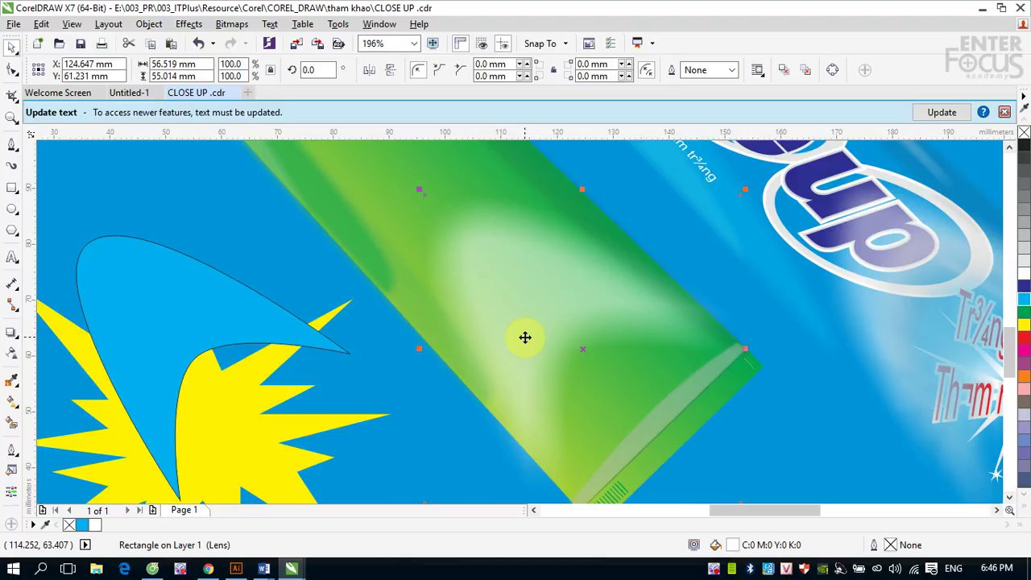
Open the drawing chrysler-cl-custom-imperial-phaeton-by-lebaron-1933.cdr and fit all its objects in view
click(58, 43)
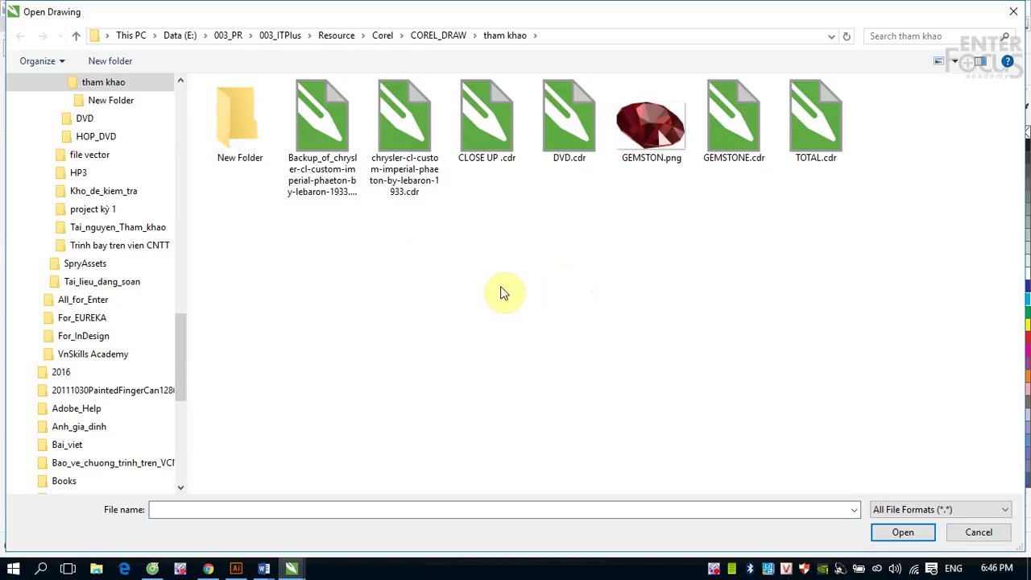
click(409, 137)
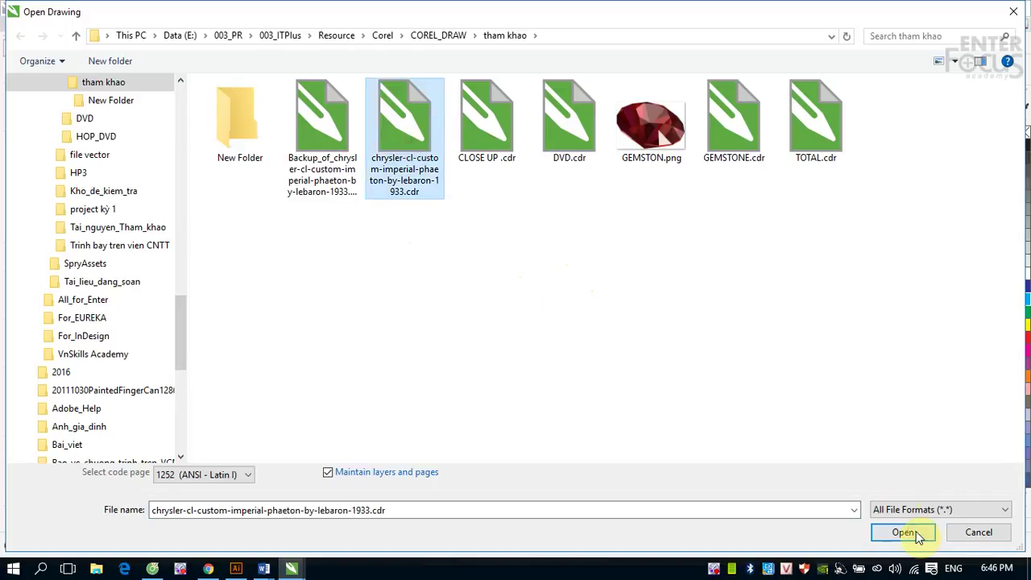
click(903, 532)
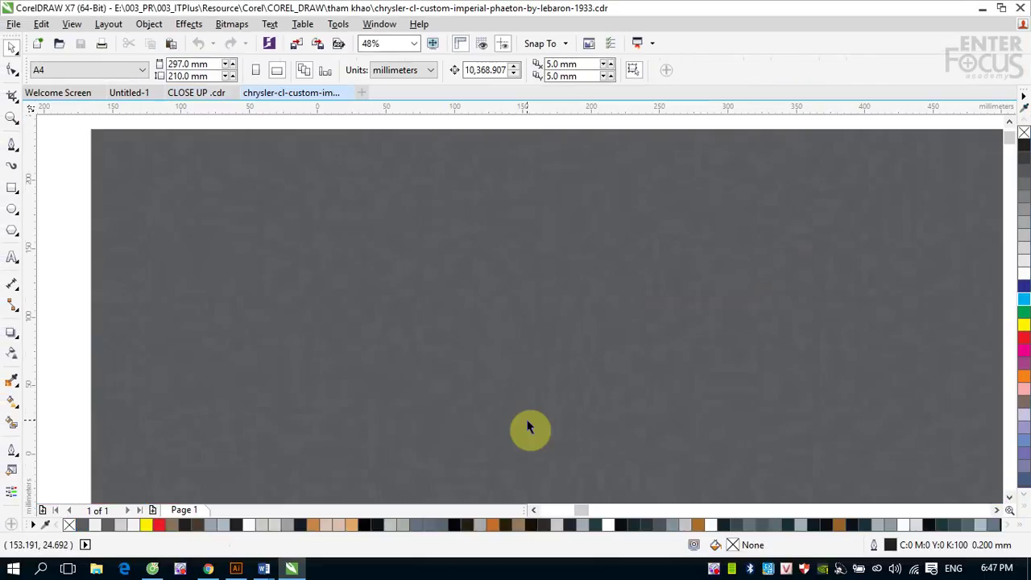
scroll(543, 426, down, 4)
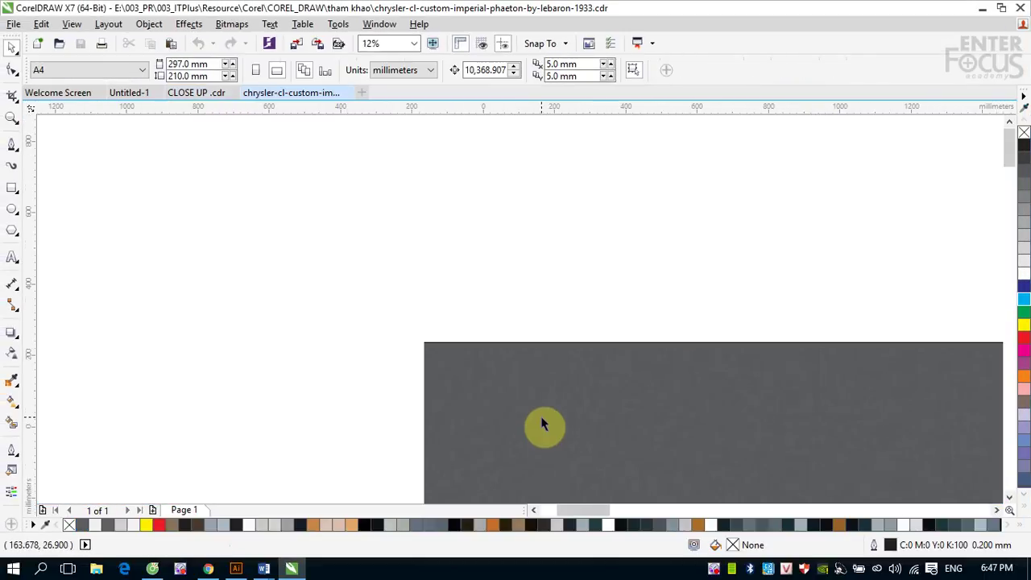
scroll(542, 426, down, 2)
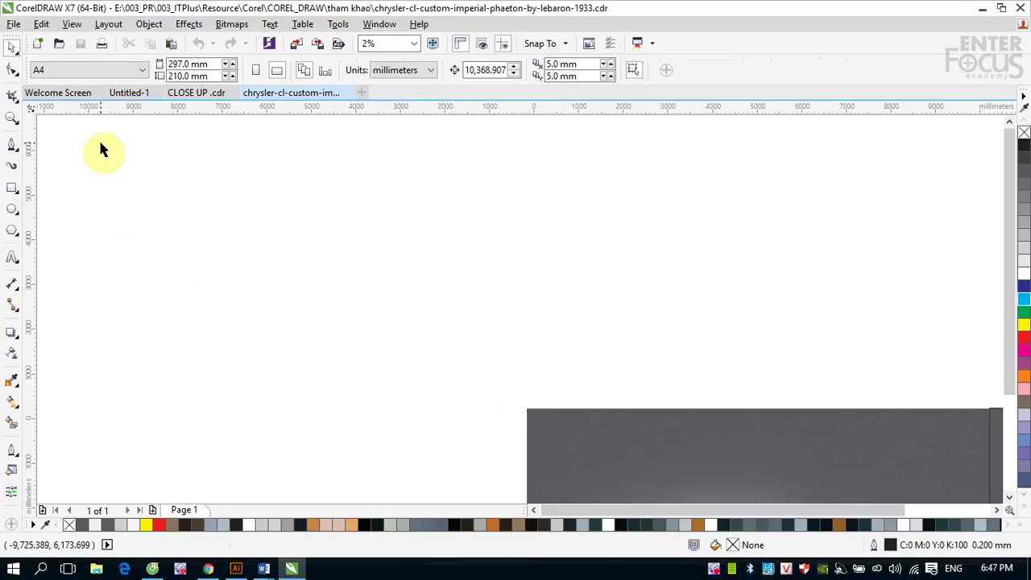
key(F4)
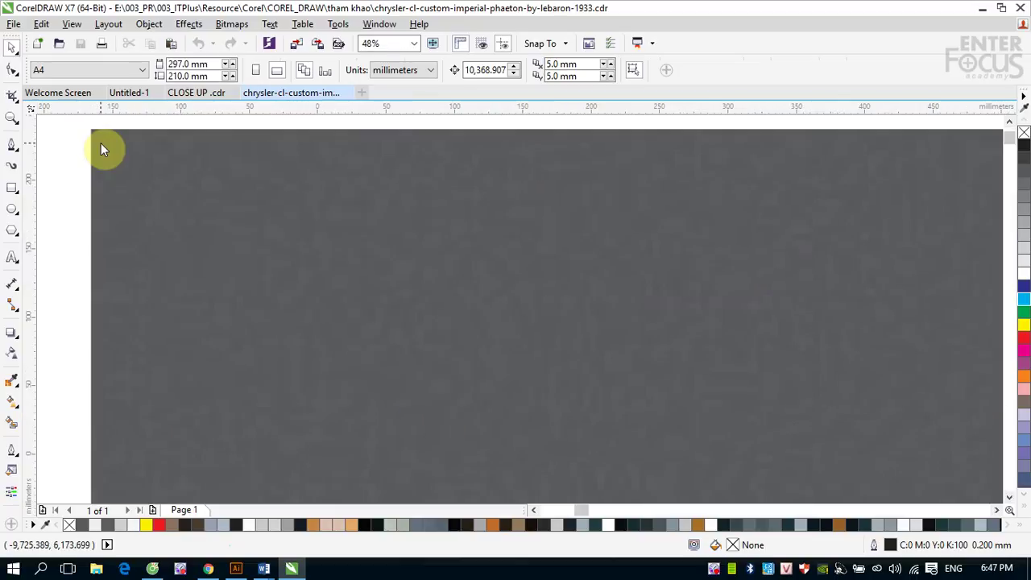
key(F4)
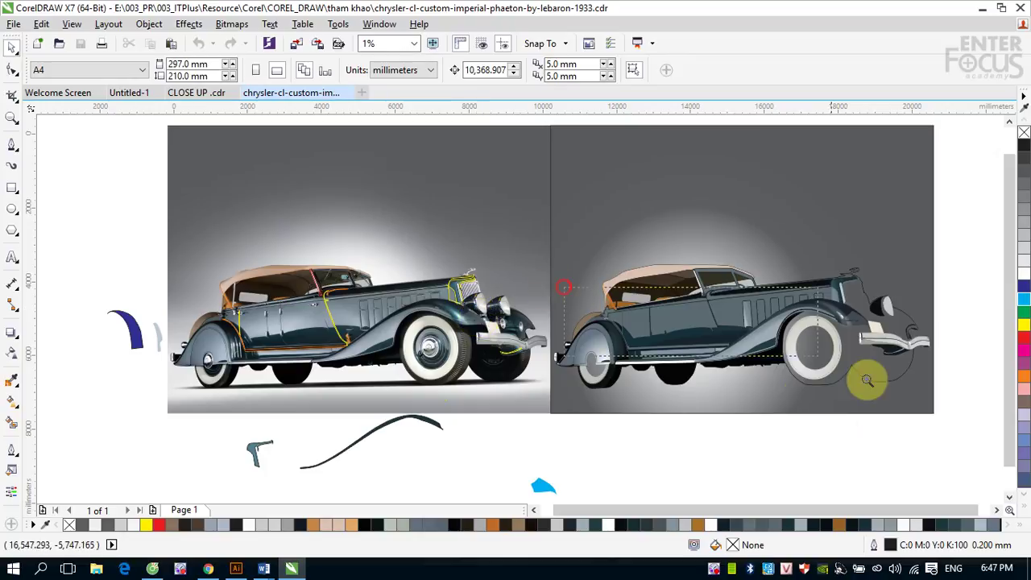
Move the transparent shading object off the vector car's front fender and undo the move
scroll(862, 375, up, 3)
click(617, 291)
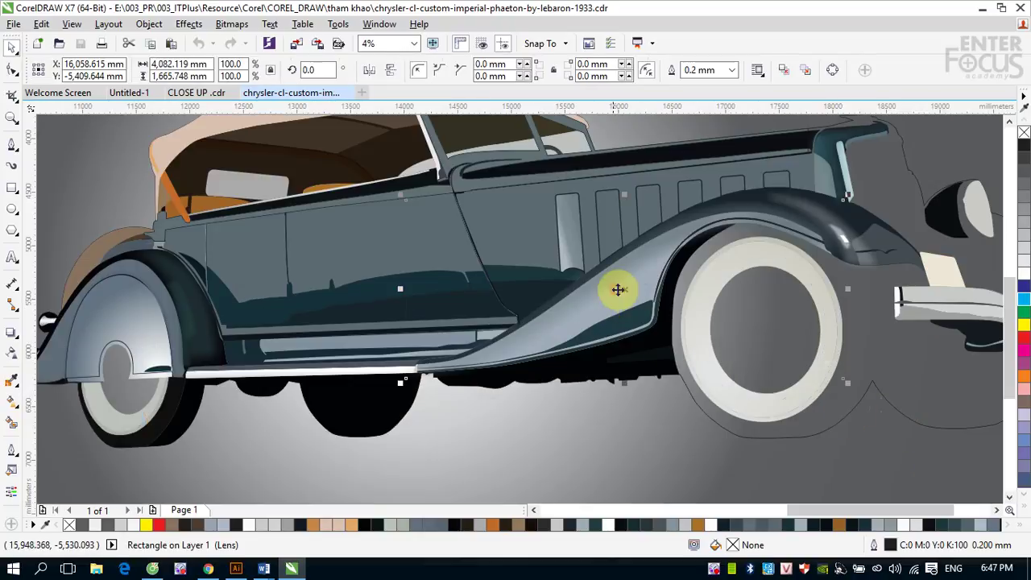
drag(652, 374, 568, 392)
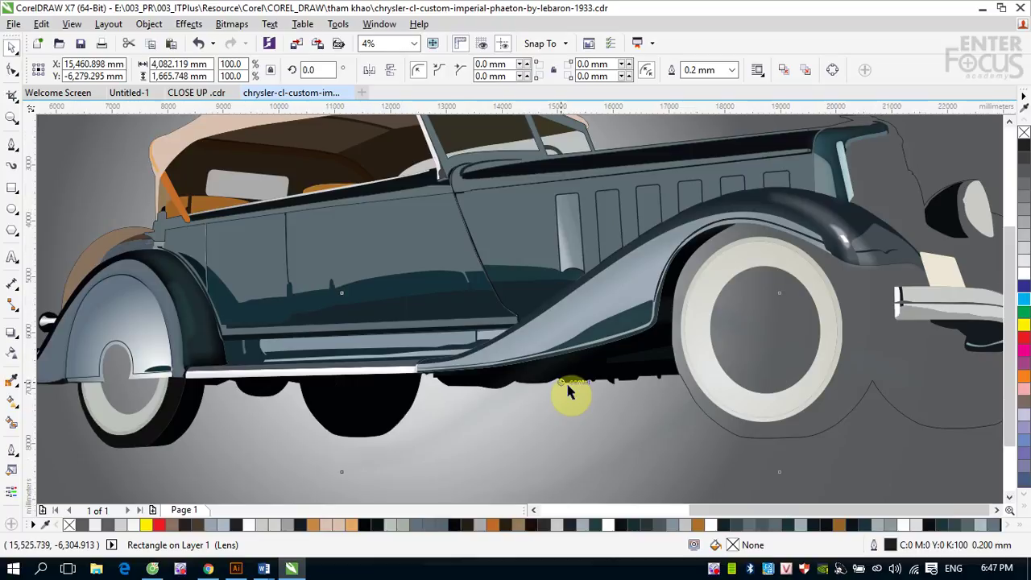
key(F4)
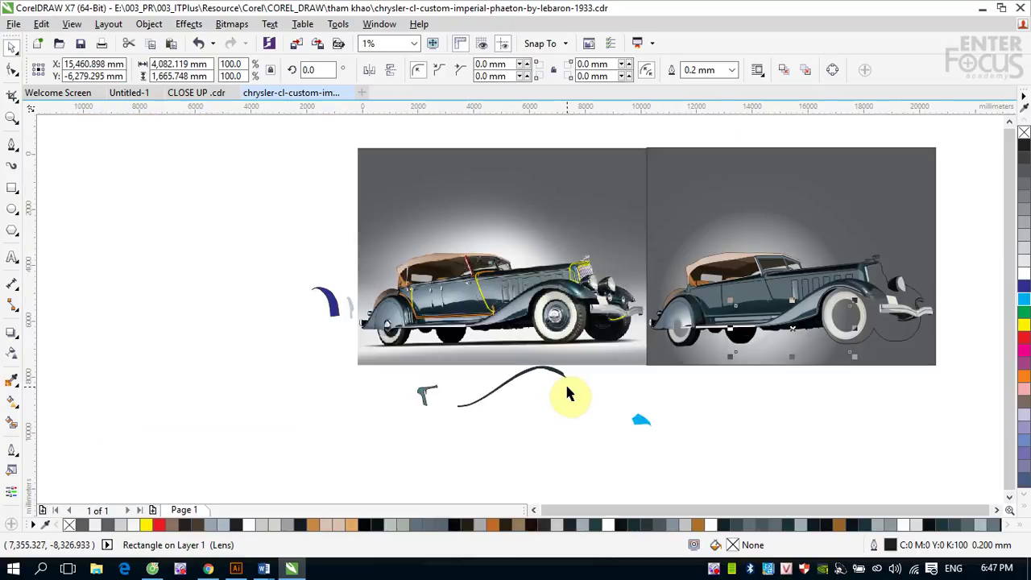
key(ctrl+z)
key(ctrl+z)
key(ctrl+z)
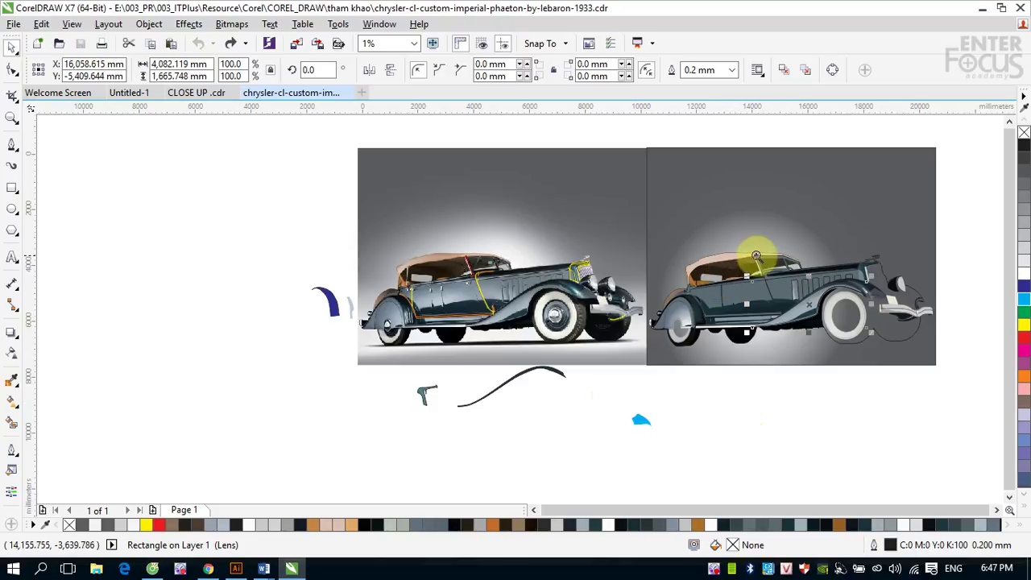
Move the grey-teal body panel off the vector car toward the front wheel and undo the move
scroll(856, 362, up, 2)
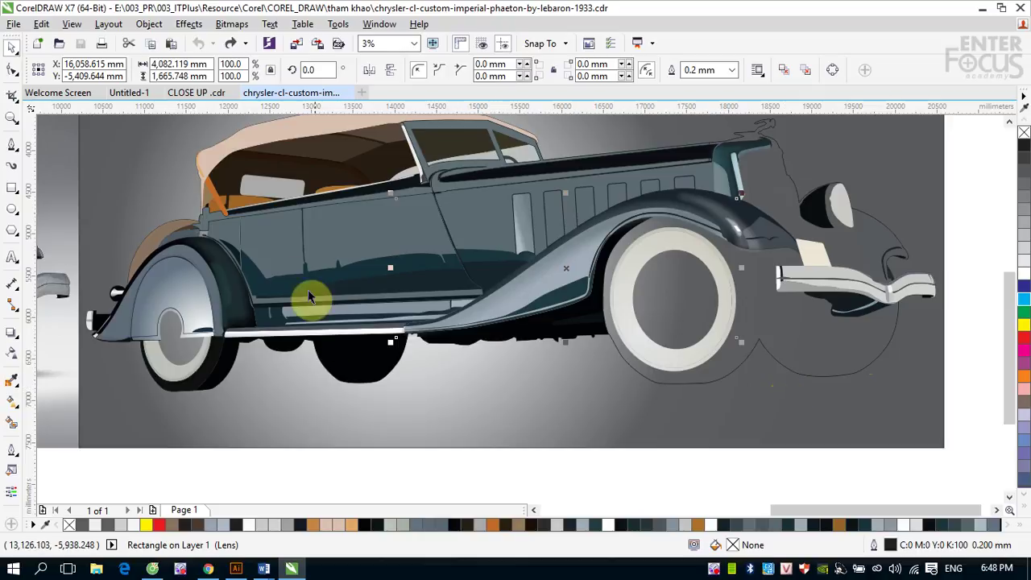
click(277, 254)
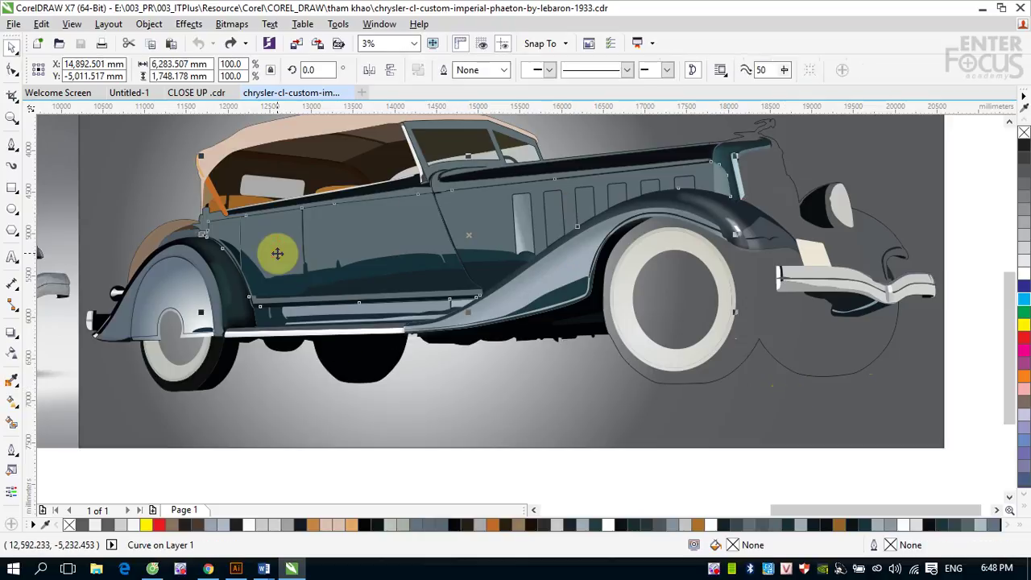
drag(282, 255, 468, 354)
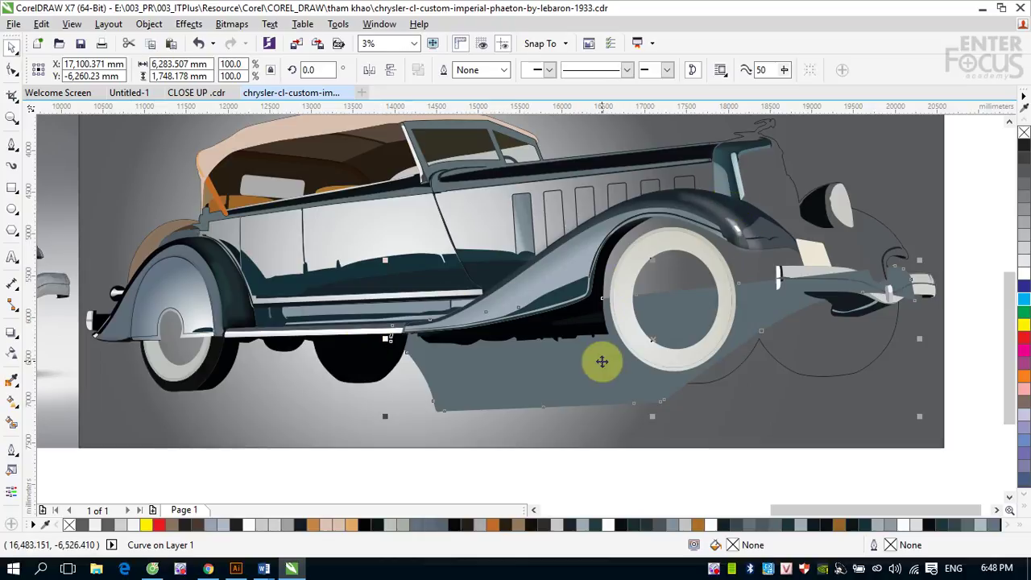
key(ctrl+z)
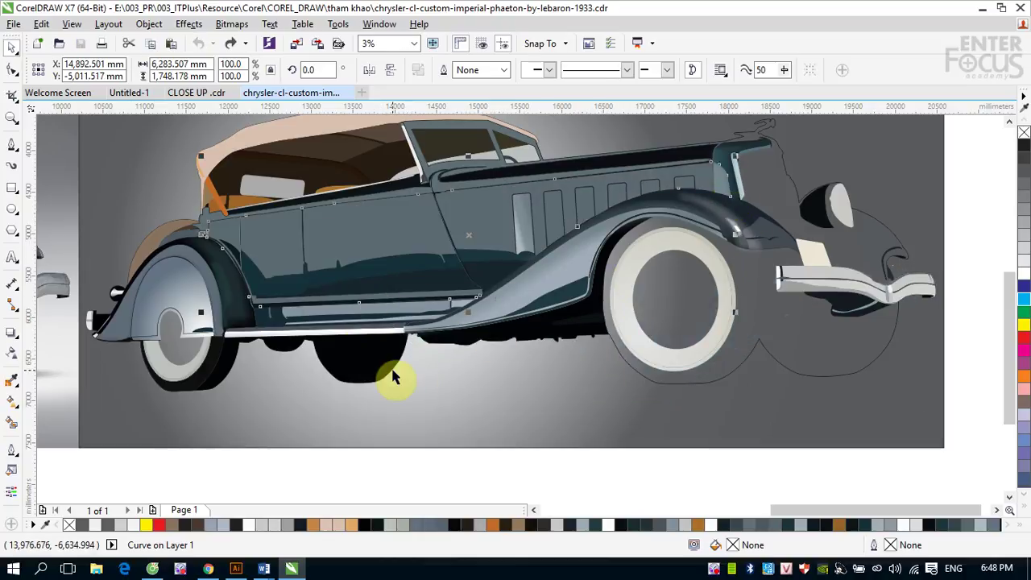
Examine the traced outlines on the original car photo up close
key(F4)
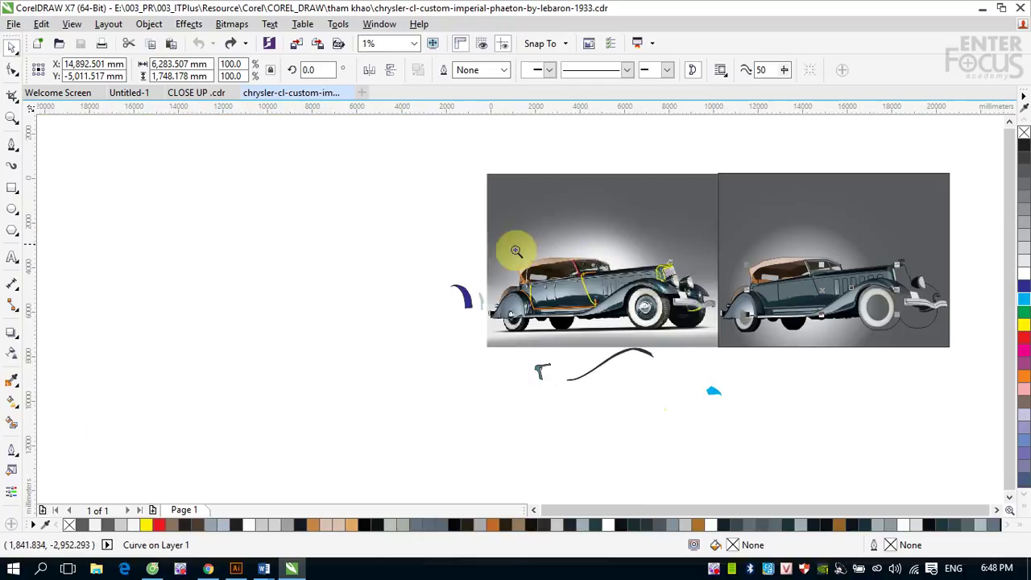
drag(491, 249, 663, 326)
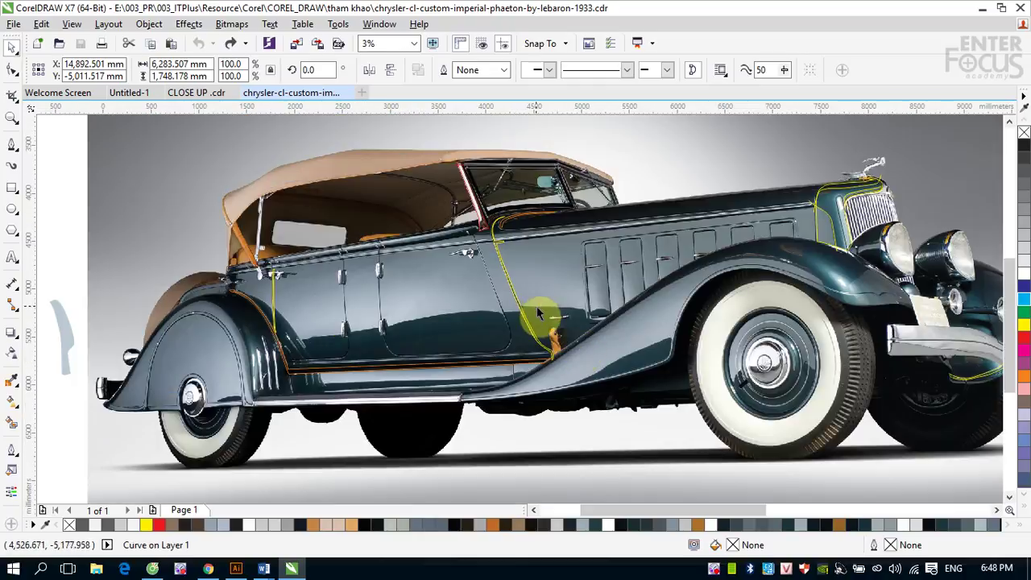